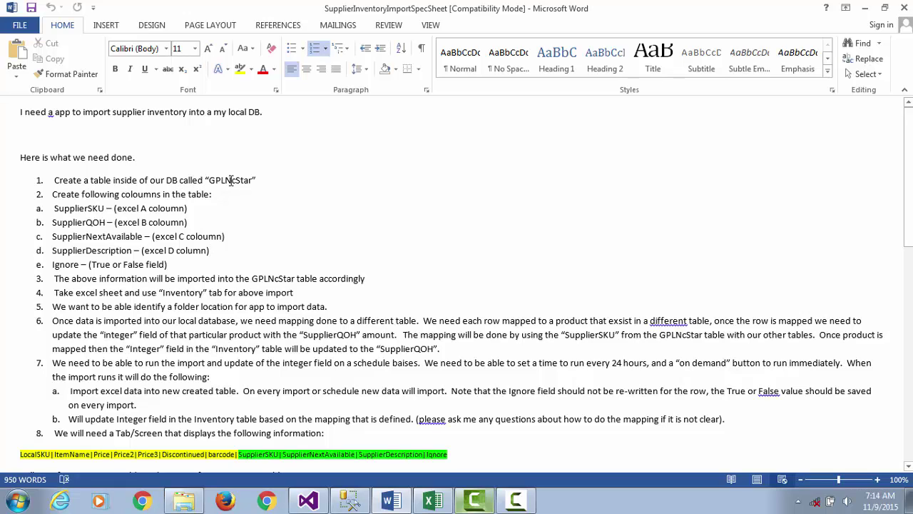
# Highlight the table name GPLNcStar in the specification, and examine the GPLNcStar and Inventory table data in SQL Server Management Studio
pyautogui.doubleClick(231, 180)
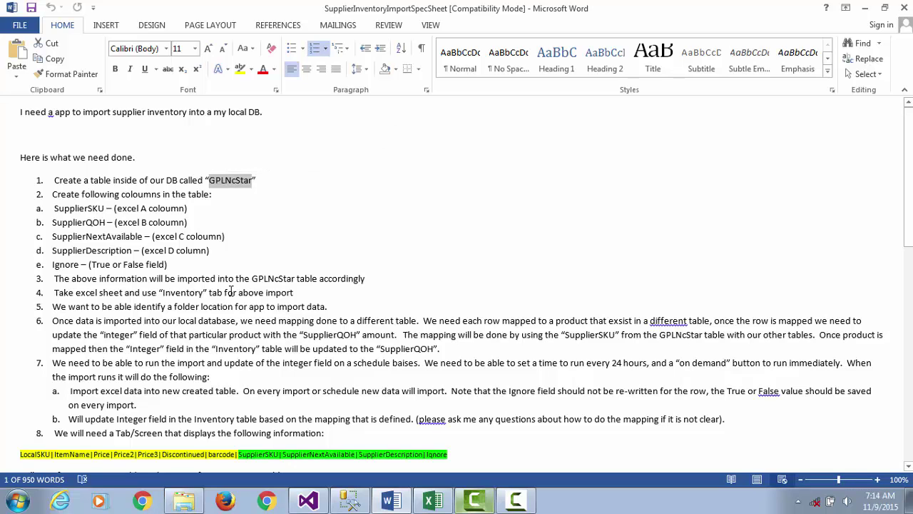
pyautogui.click(348, 500)
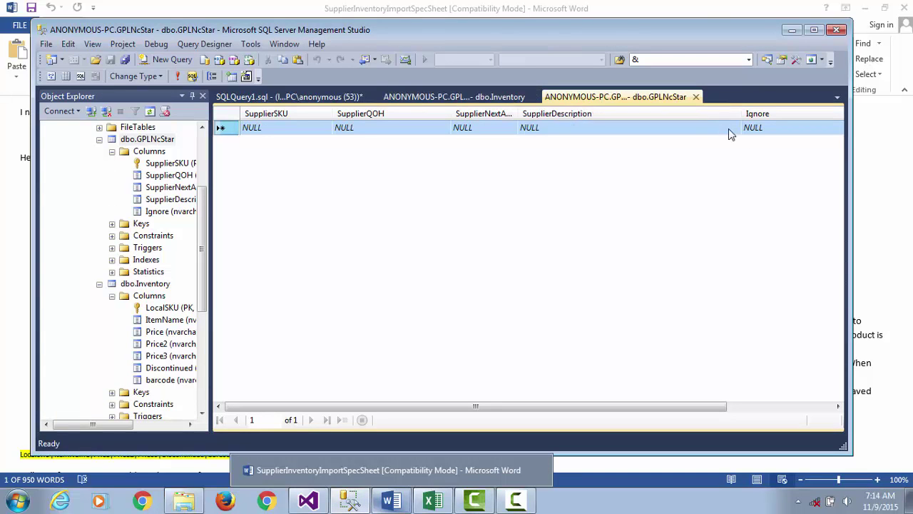
pyautogui.click(507, 103)
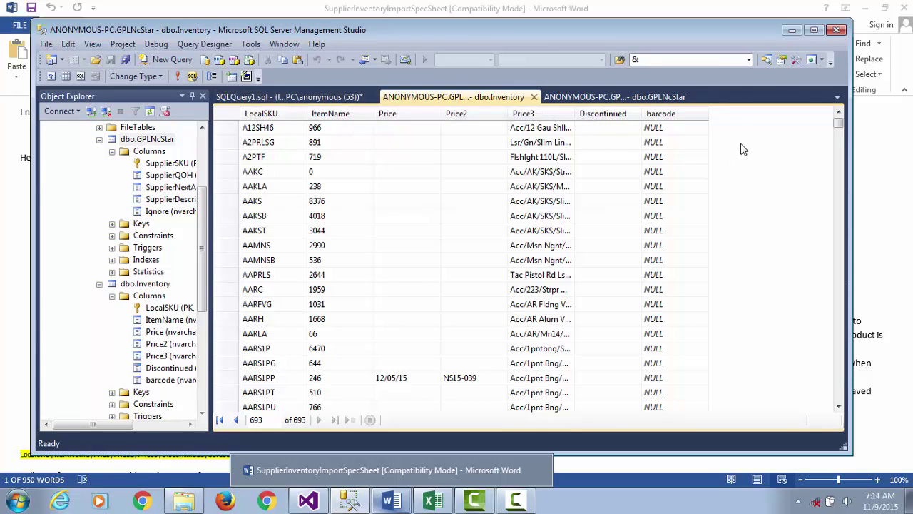
pyautogui.click(271, 129)
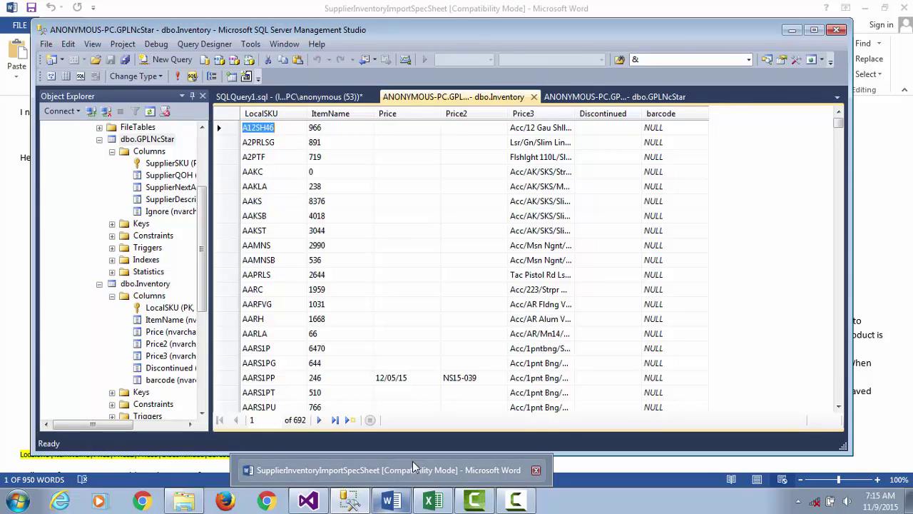
# Switch to Excel, examine the Inventory sheet of OOS REPORT 11.4.2015, and minimize the workbook
pyautogui.click(435, 501)
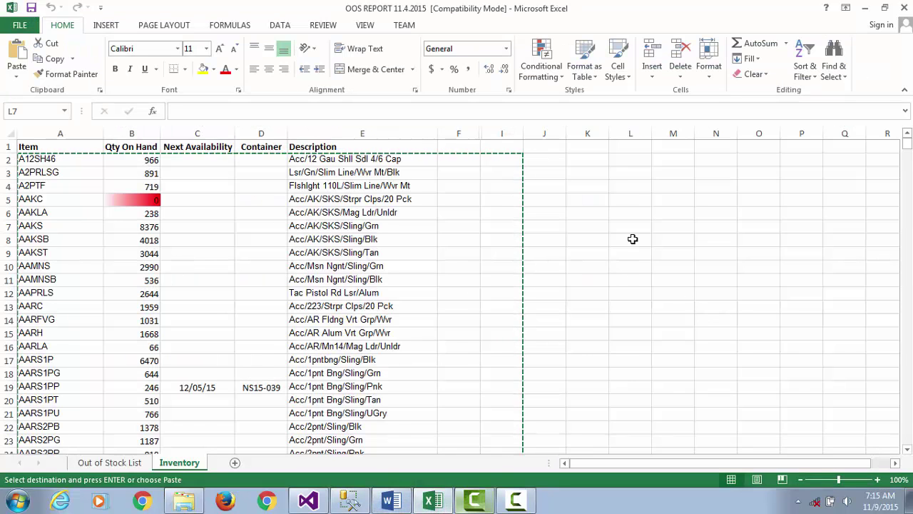
pyautogui.moveTo(909, 146)
pyautogui.mouseDown()
pyautogui.moveTo(908, 154)
pyautogui.moveTo(909, 146)
pyautogui.mouseUp()
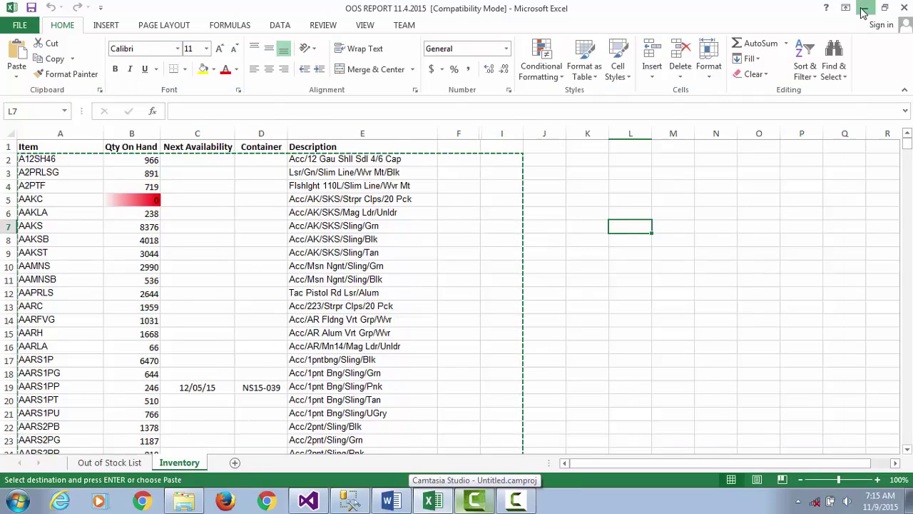
pyautogui.click(865, 8)
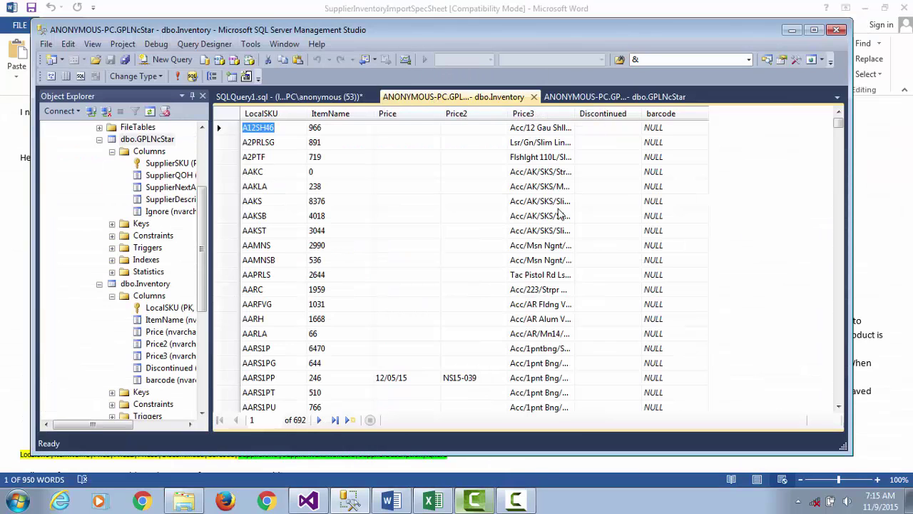
# Examine the Inventory table rows and the GPLNcStar table in SQL Server Management Studio, and minimize its window
pyautogui.moveTo(840, 126)
pyautogui.mouseDown()
pyautogui.moveTo(840, 134)
pyautogui.moveTo(840, 126)
pyautogui.mouseUp()
pyautogui.click(631, 100)
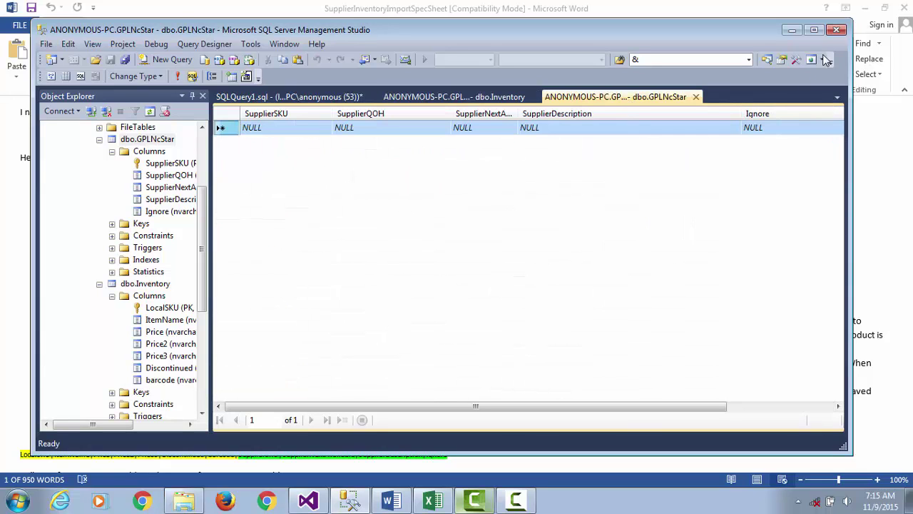
pyautogui.click(793, 31)
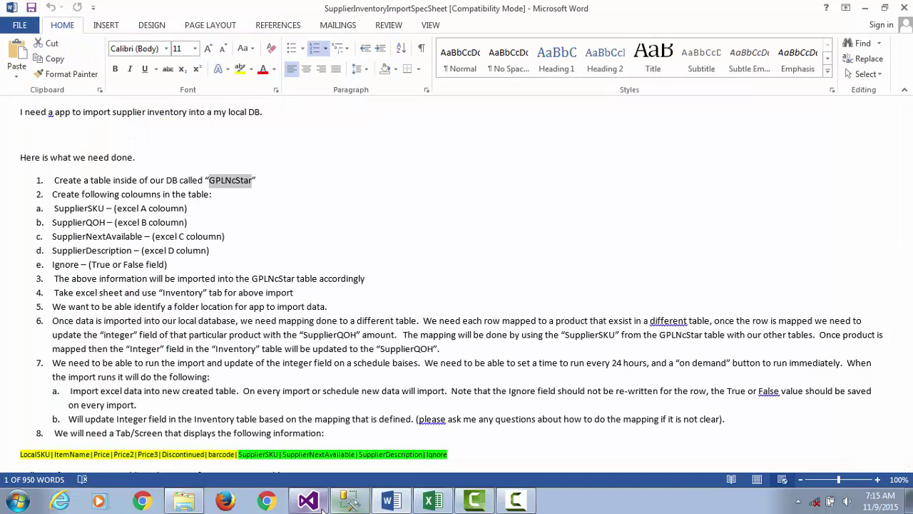
# Switch to Visual Studio, run the Freelancer project, and arrange the Form1 window beside the try folder on the cleared desktop
pyautogui.hotkey('alt', 'Tab')
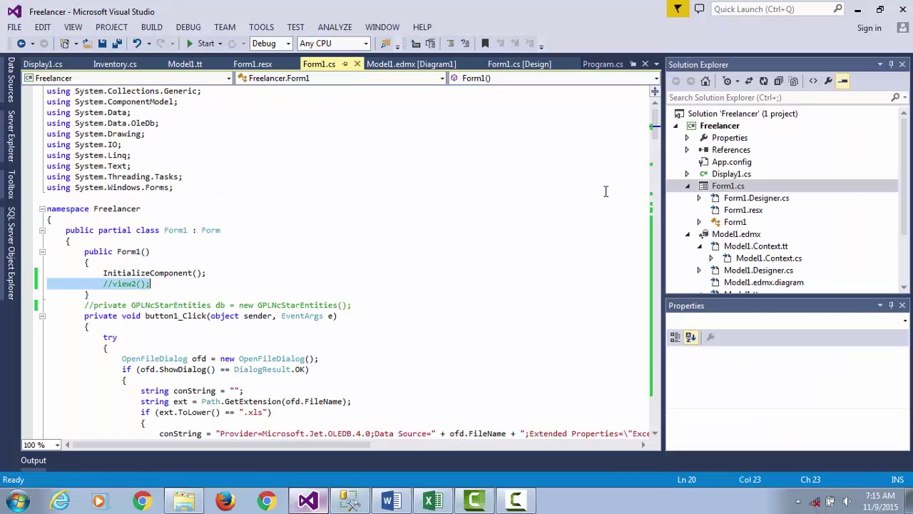
pyautogui.click(197, 45)
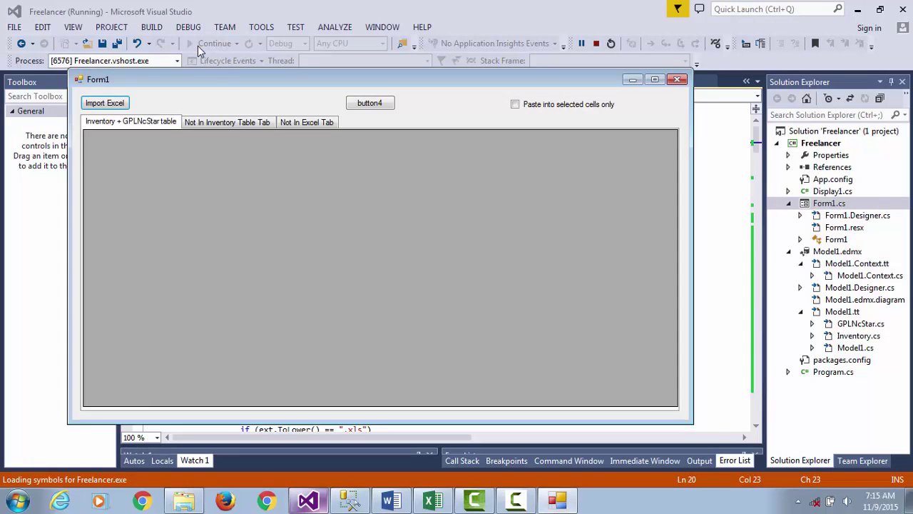
pyautogui.click(858, 10)
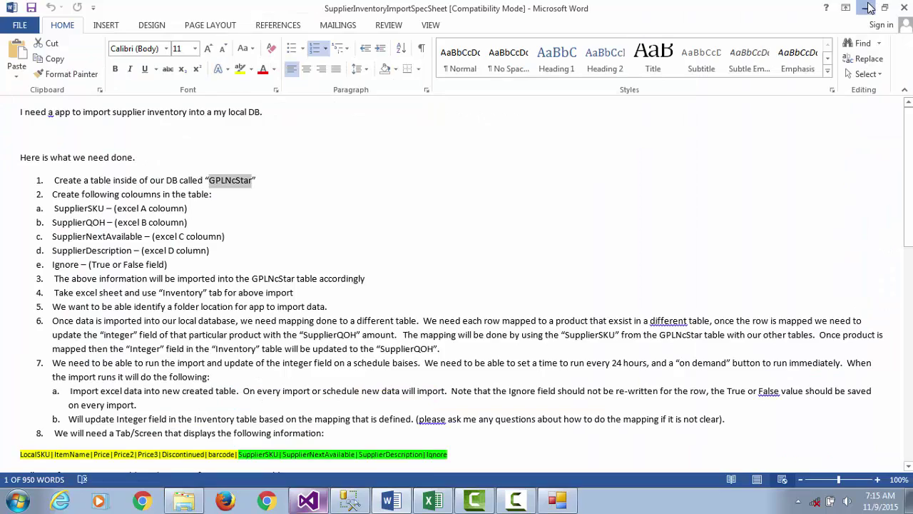
pyautogui.click(867, 9)
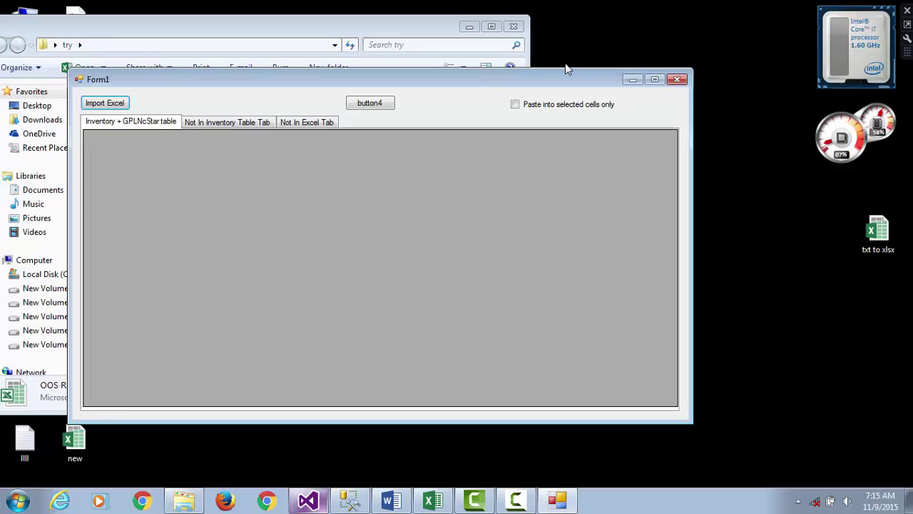
pyautogui.moveTo(488, 81); pyautogui.dragTo(690, 120)
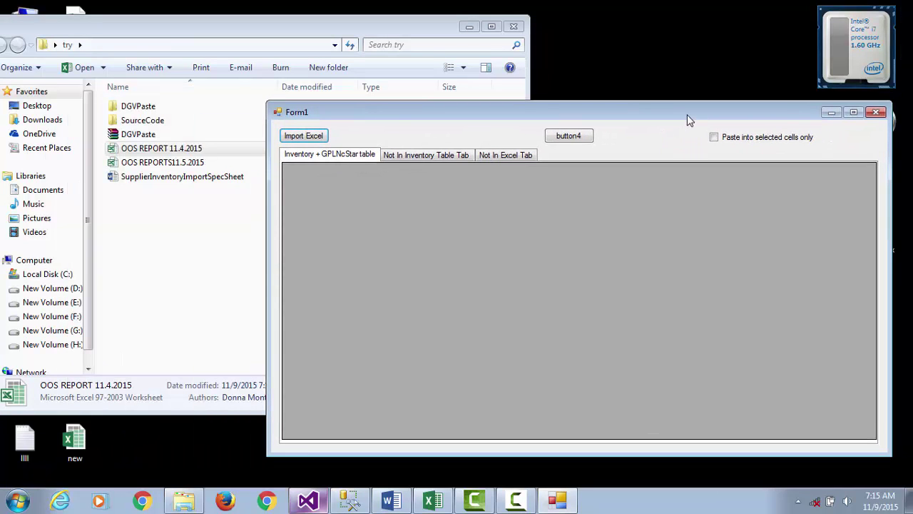
# Point out the OOS REPORTS11.5.2015 and OOS REPORT 11.4.2015 workbooks in the try folder, and return to Form1
pyautogui.click(225, 242)
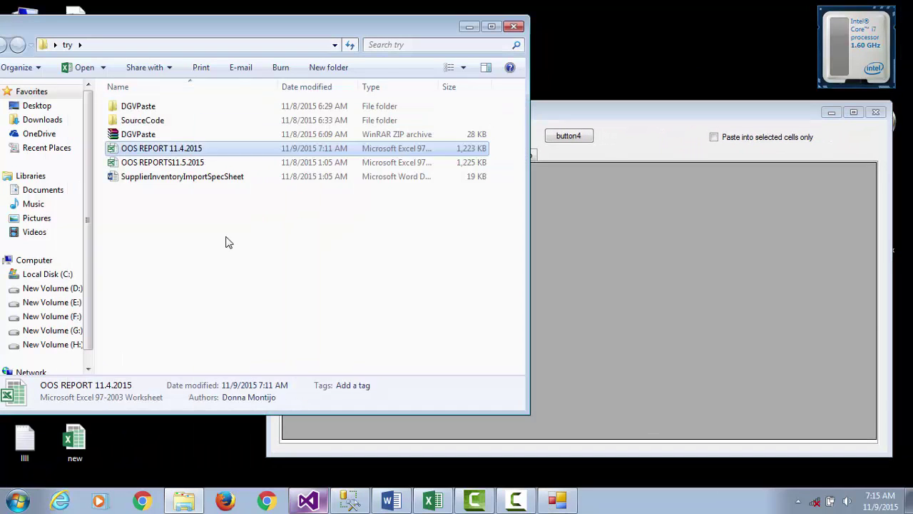
pyautogui.click(192, 167)
pyautogui.click(611, 105)
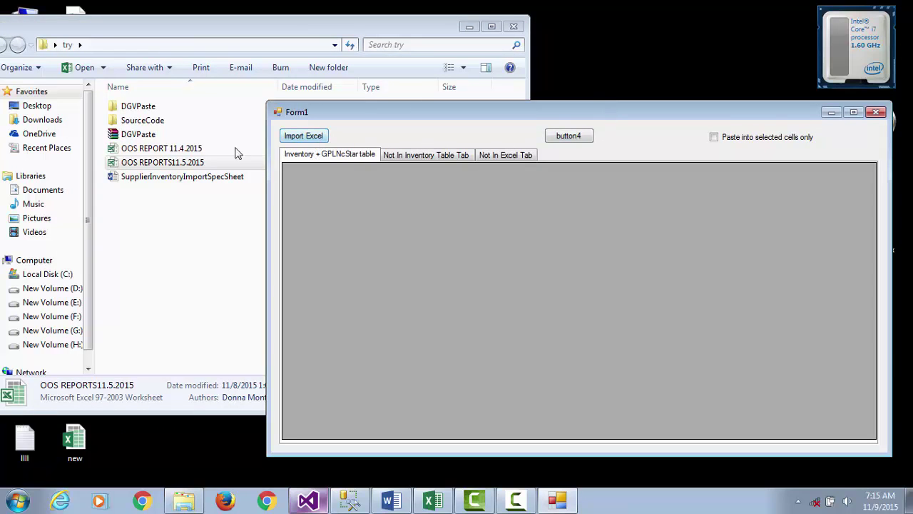
pyautogui.click(190, 151)
pyautogui.click(565, 105)
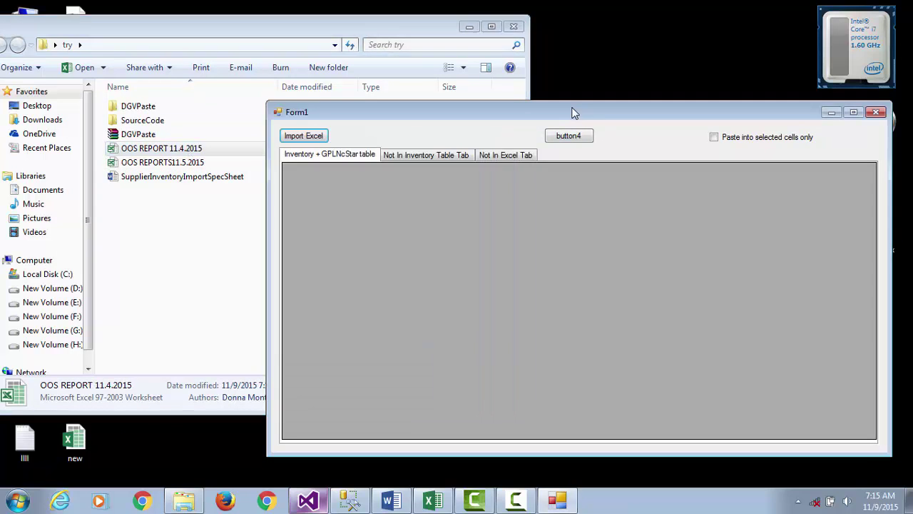
# Import the workbook OOS REPORT 11.4.2015 into the application through Import Excel
pyautogui.click(317, 137)
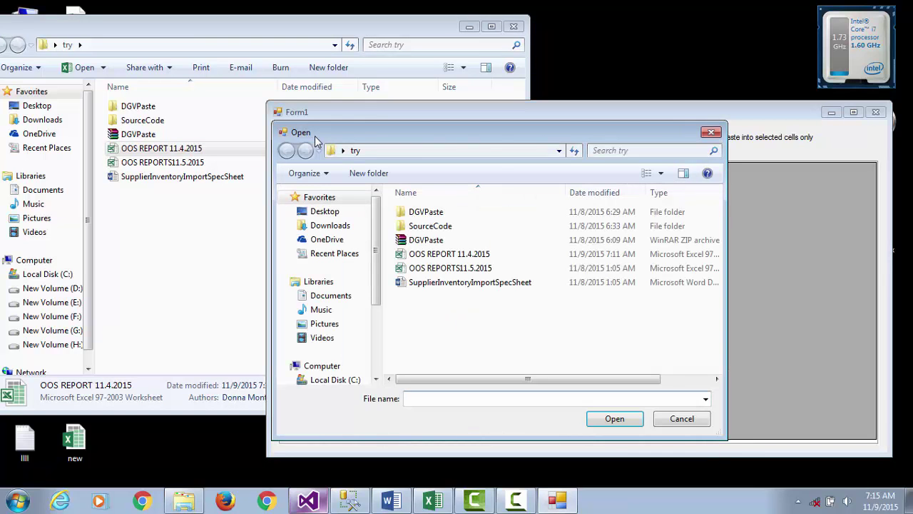
pyautogui.click(485, 255)
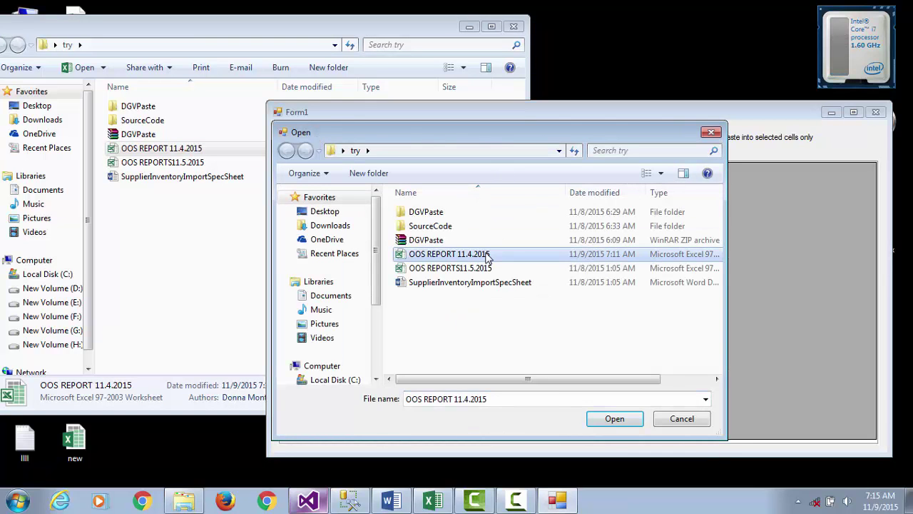
pyautogui.click(602, 422)
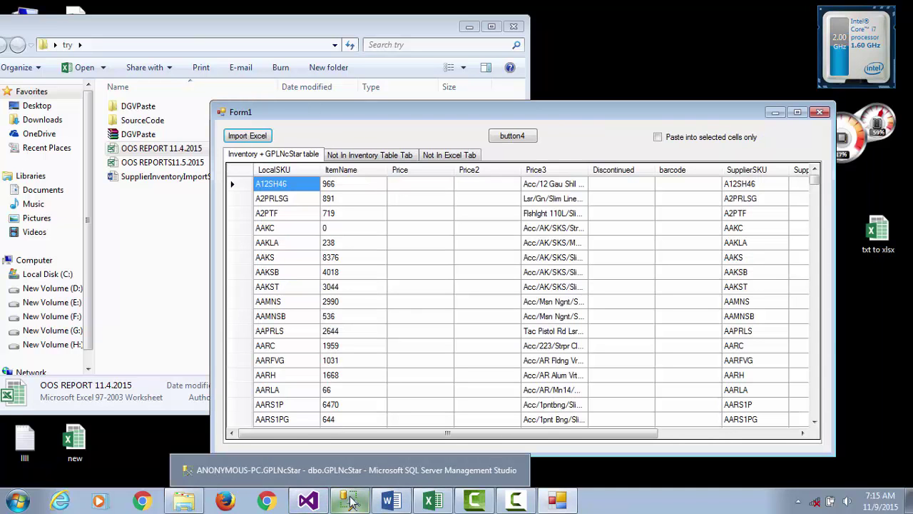
# Re-execute the GPLNcStar table query in SQL Server Management Studio and examine the imported rows
pyautogui.click(349, 502)
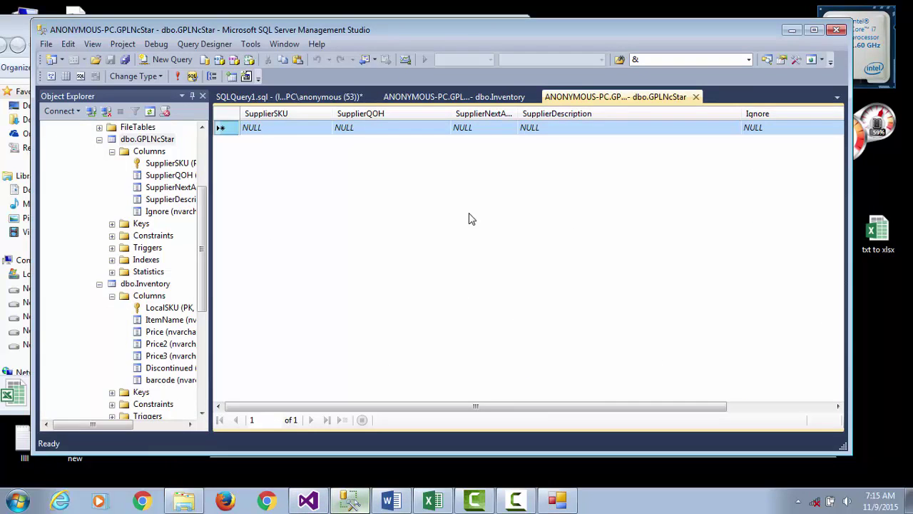
pyautogui.click(179, 77)
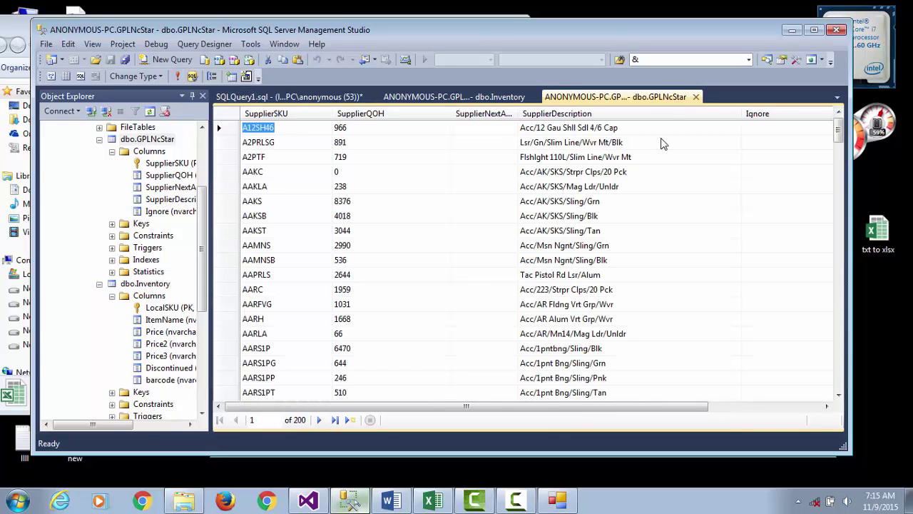
pyautogui.moveTo(838, 145)
pyautogui.mouseDown()
pyautogui.moveTo(834, 433)
pyautogui.moveTo(835, 125)
pyautogui.moveTo(835, 406)
pyautogui.moveTo(828, 136)
pyautogui.moveTo(835, 379)
pyautogui.moveTo(836, 136)
pyautogui.mouseUp()
pyautogui.click(261, 144)
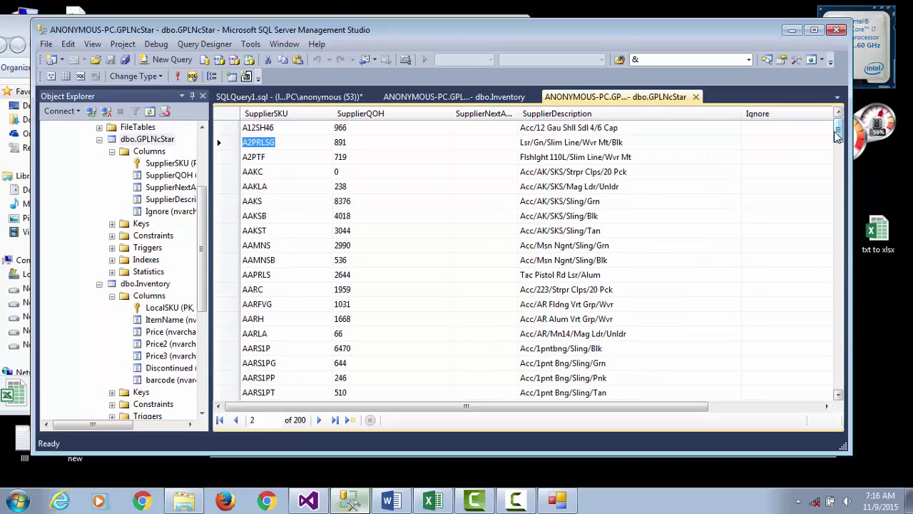
pyautogui.click(350, 499)
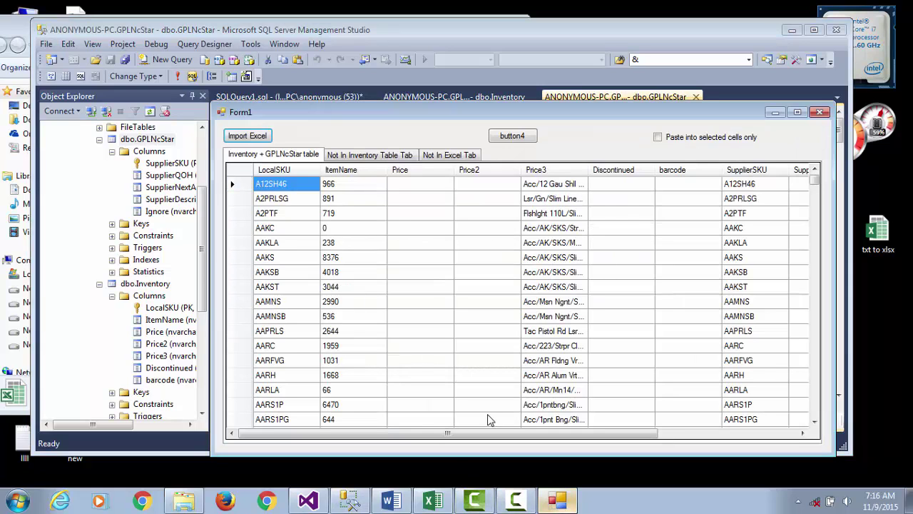
# Switch to the Word specification and highlight item 8's required column list, including the yellow Inventory columns LocalSKU through barcode
pyautogui.click(397, 503)
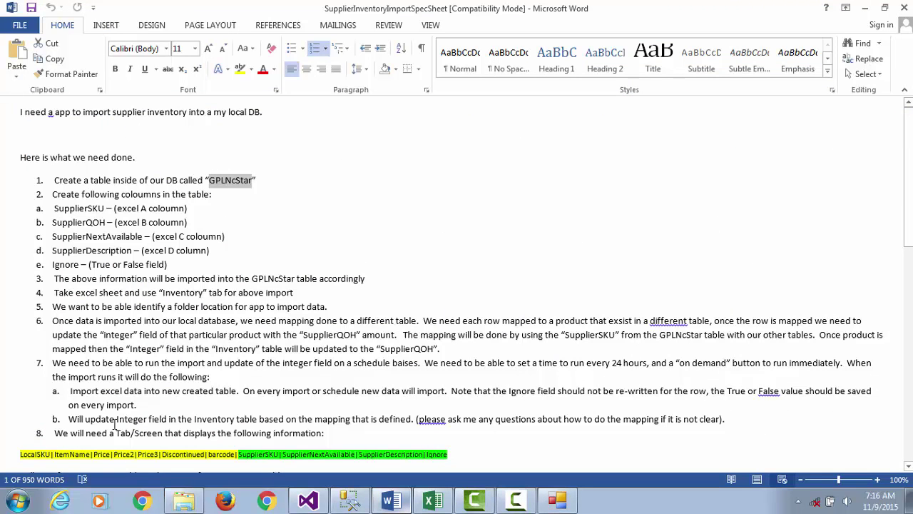
pyautogui.scroll(-3, 694, 370)
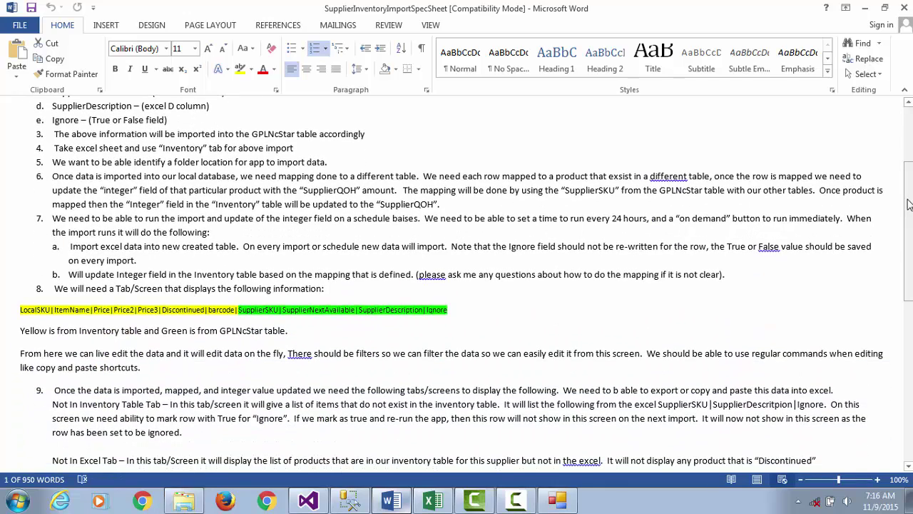
pyautogui.moveTo(388, 321); pyautogui.dragTo(32, 319)
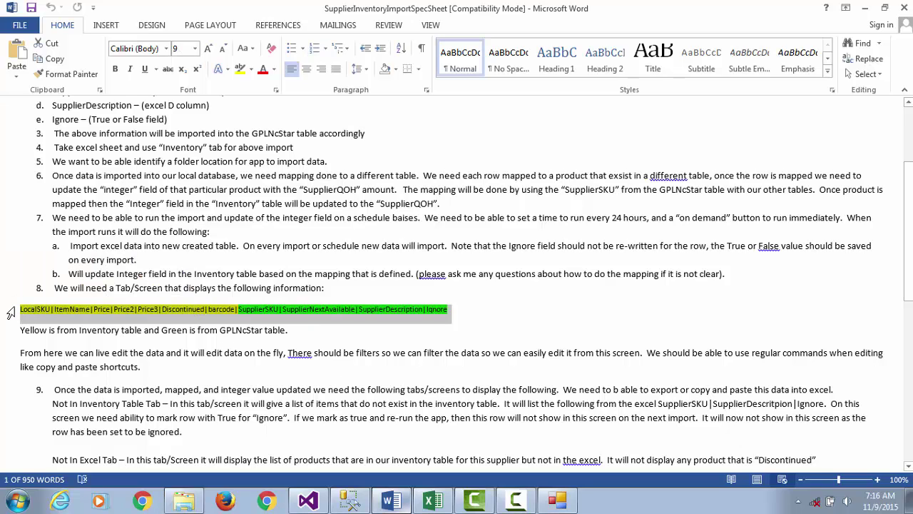
pyautogui.click(193, 289)
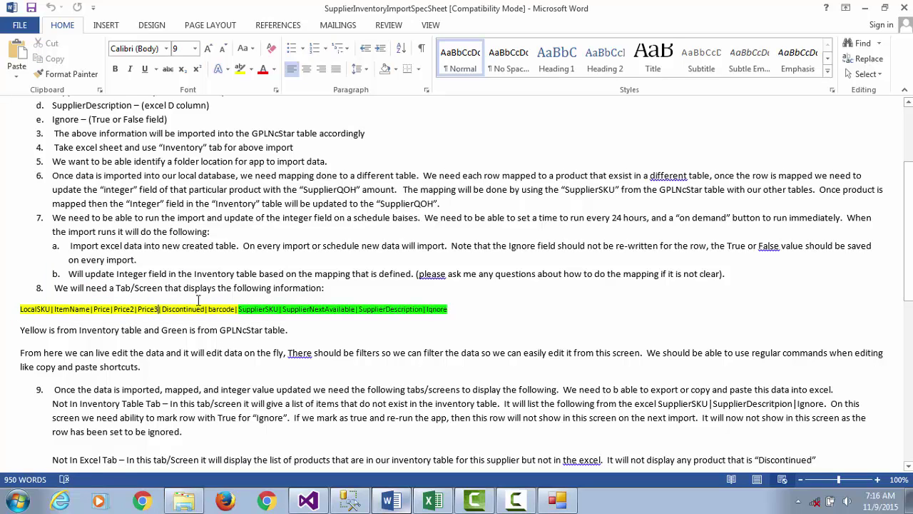
pyautogui.moveTo(231, 308); pyautogui.dragTo(14, 311)
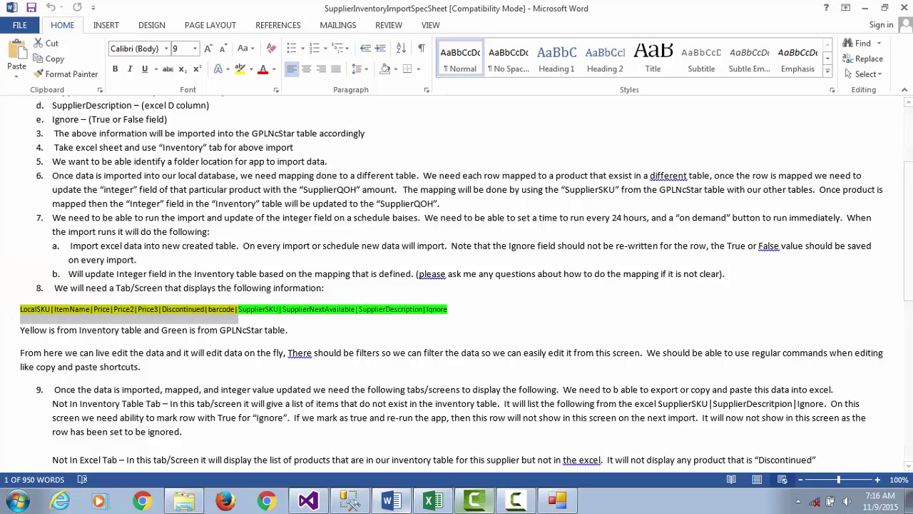
# Switch to SQL Server Management Studio and compare the columns of the Inventory and GPLNcStar tables
pyautogui.click(350, 501)
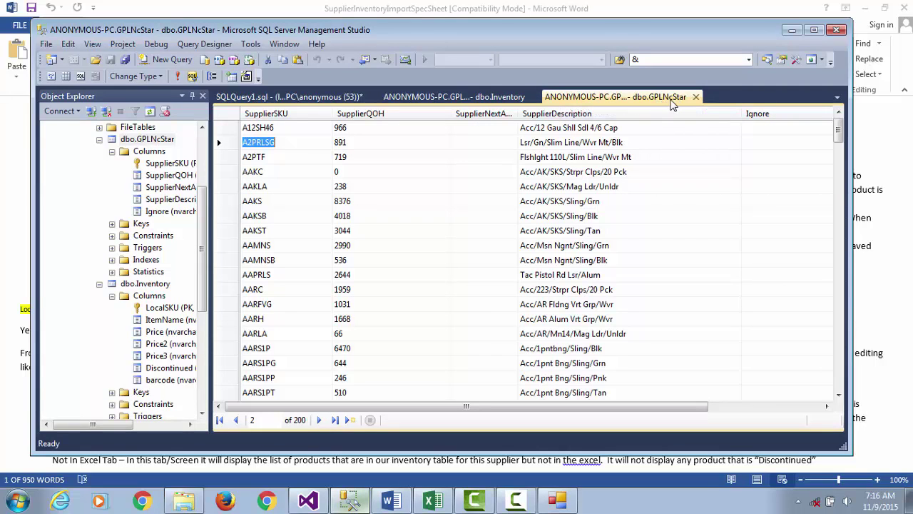
pyautogui.click(499, 98)
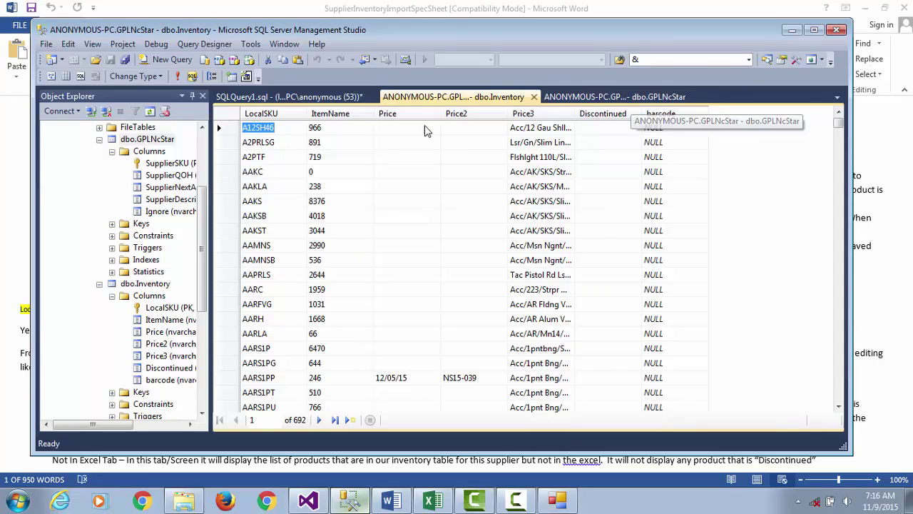
pyautogui.click(622, 97)
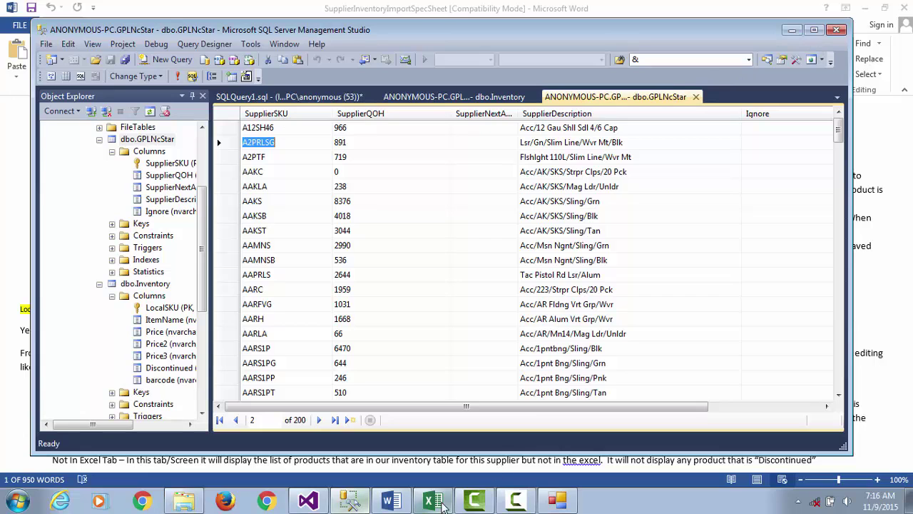
# Switch to Form1 and examine the combined Inventory + GPLNcStar grid across its columns from LocalSKU to Ignore
pyautogui.click(561, 499)
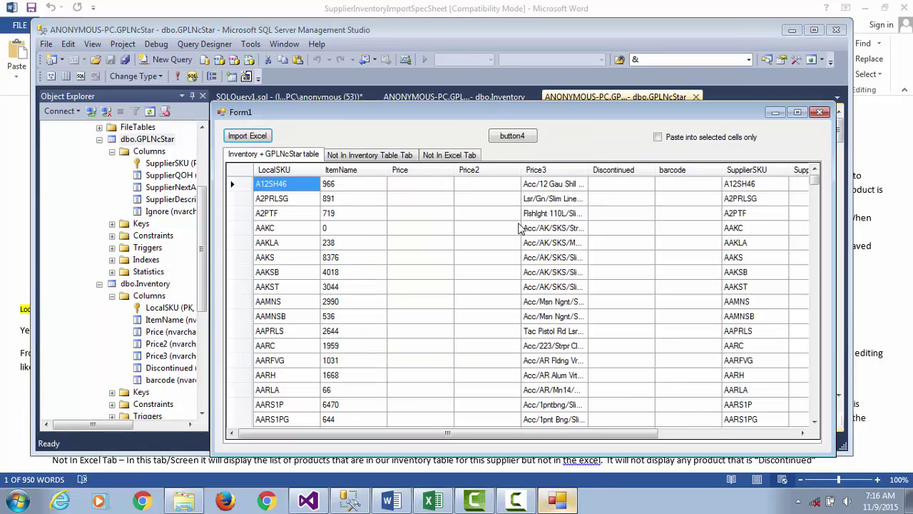
pyautogui.moveTo(274, 212); pyautogui.dragTo(788, 358)
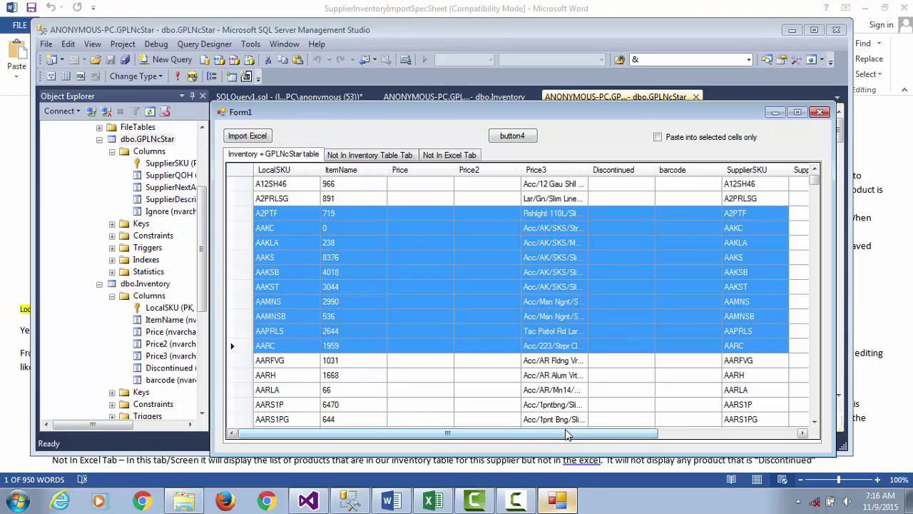
pyautogui.moveTo(560, 437); pyautogui.dragTo(710, 437)
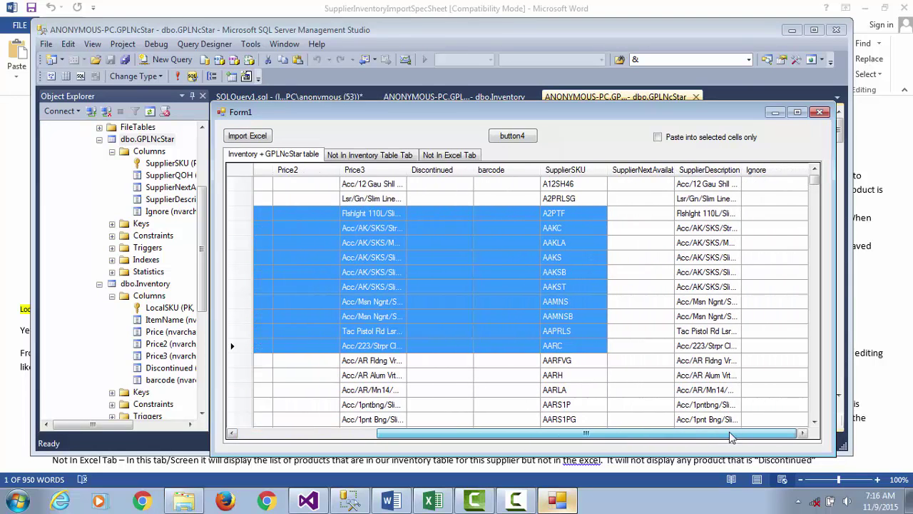
# Return the combined grid to its first columns, then minimize the other windows and select the OOS REPORTS11.5.2015 workbook in the try folder
pyautogui.click(714, 290)
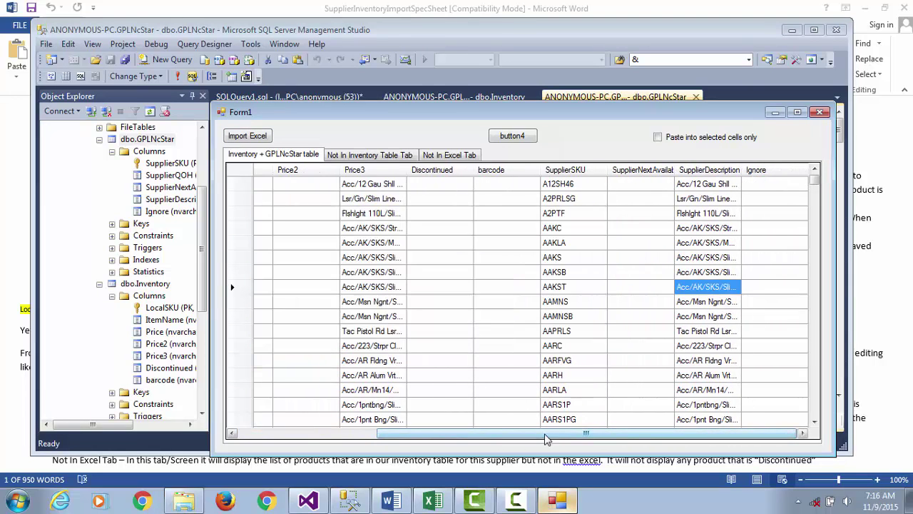
pyautogui.moveTo(544, 439); pyautogui.dragTo(385, 439)
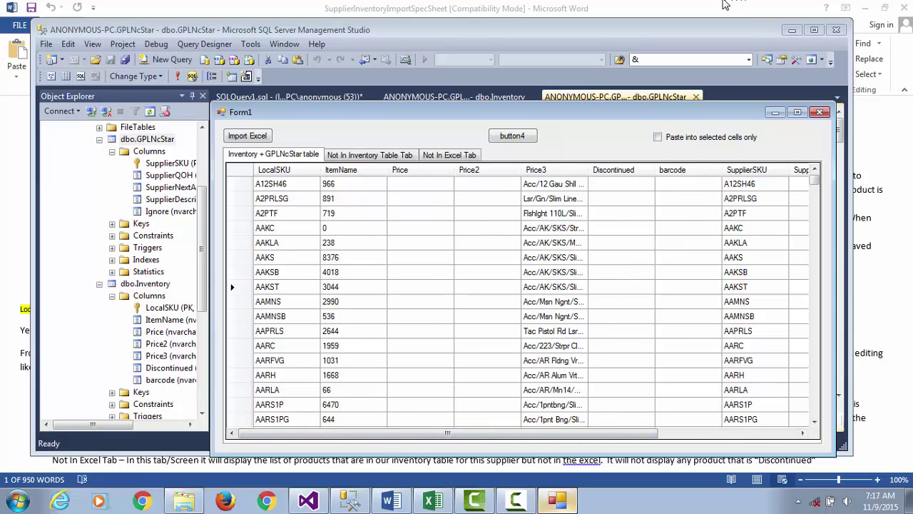
pyautogui.hotkey('alt', 'Tab')
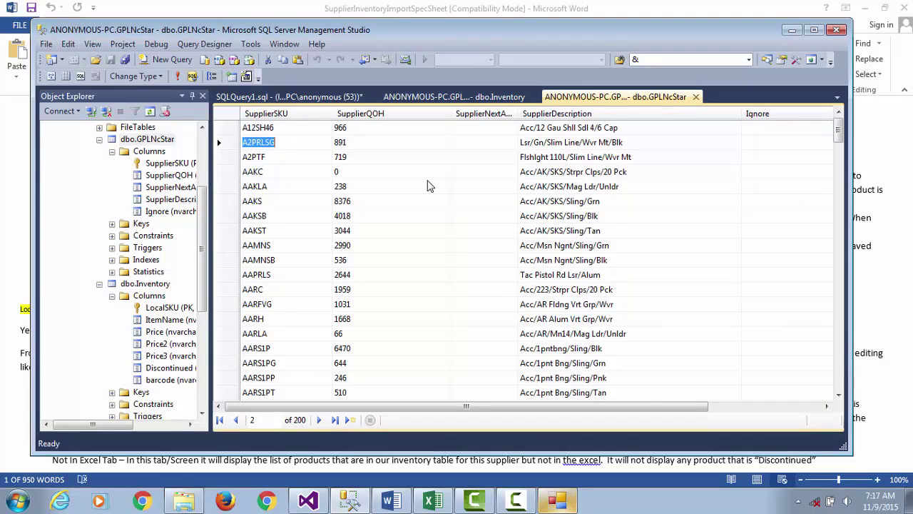
pyautogui.click(793, 30)
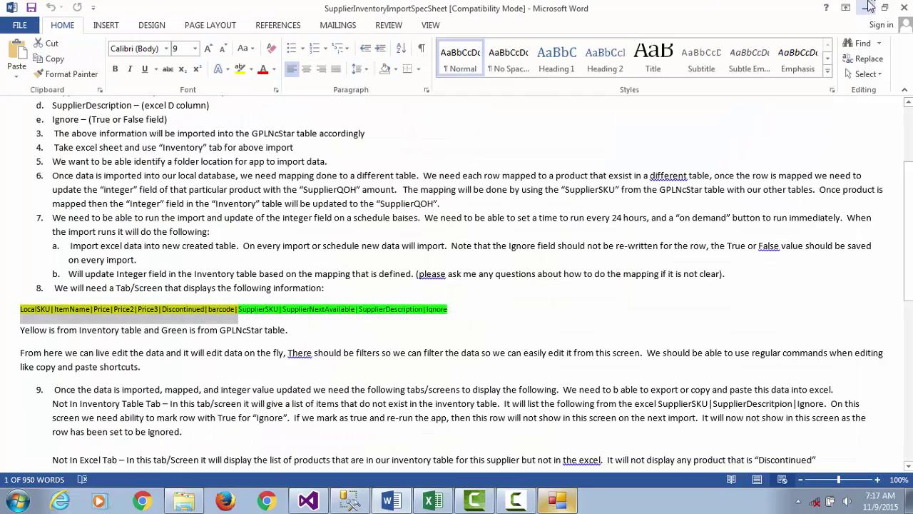
pyautogui.click(866, 9)
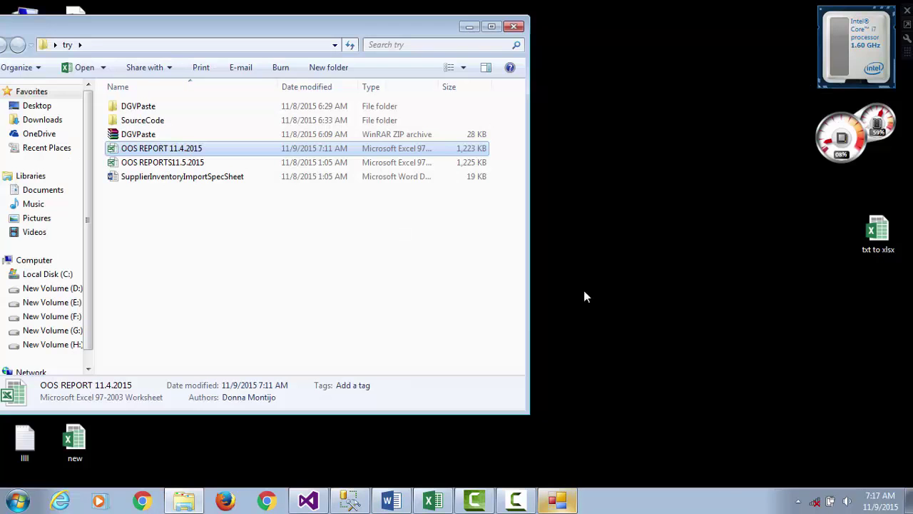
pyautogui.click(163, 165)
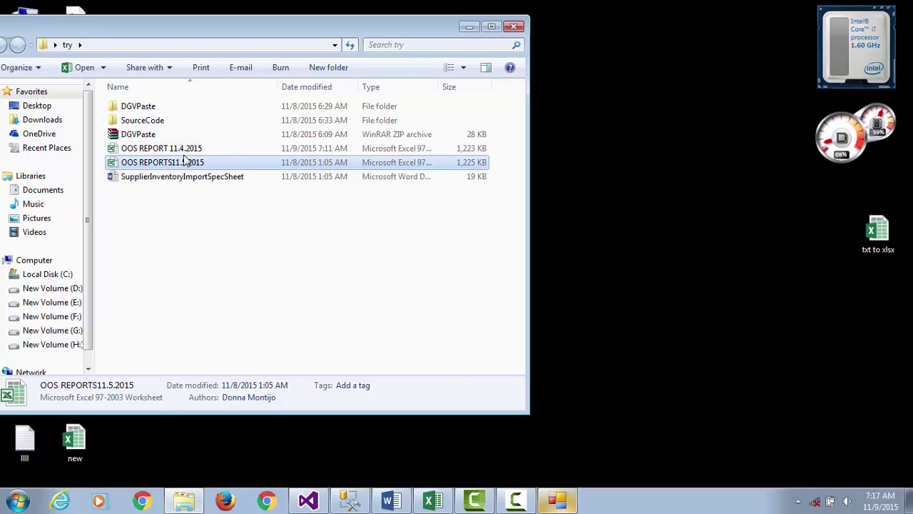
# Switch to Form1 and examine the column headers of the Not In Inventory Table and Not In Excel grids
pyautogui.click(558, 499)
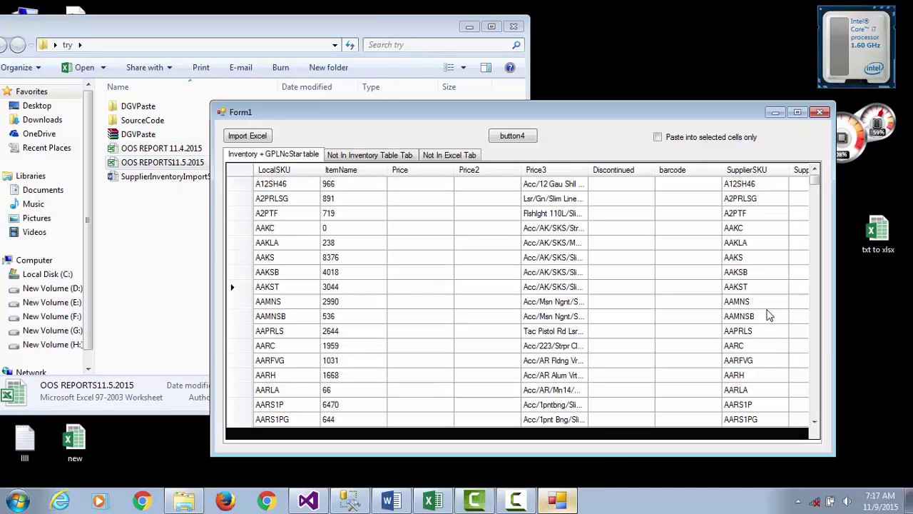
pyautogui.click(395, 155)
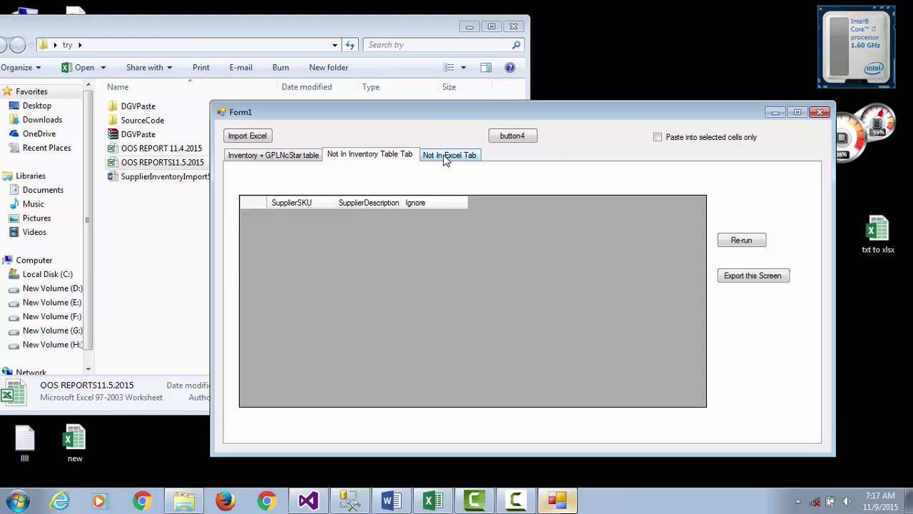
pyautogui.click(443, 158)
pyautogui.click(388, 158)
pyautogui.click(468, 155)
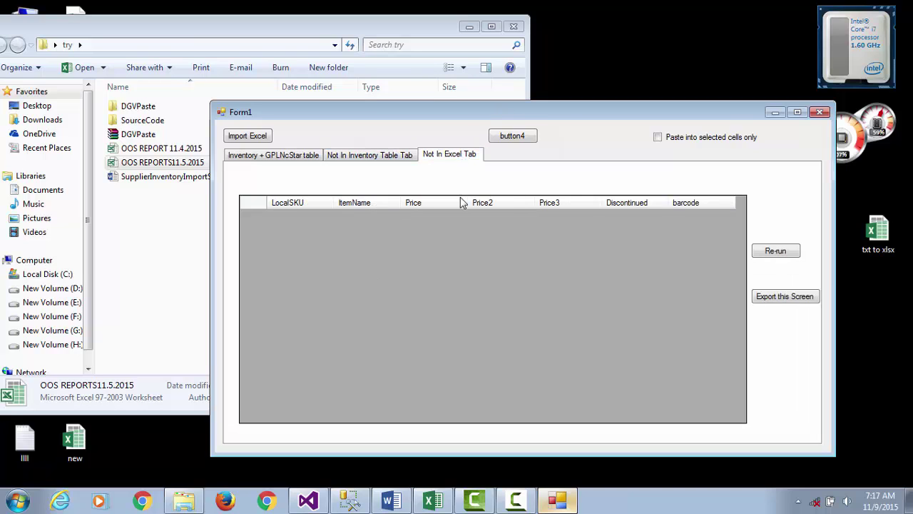
# Compare the Inventory sheet of OOS REPORT 11.4.2015 in Excel with the dbo.Inventory table in SQL Server Management Studio, through its last rows
pyautogui.click(431, 502)
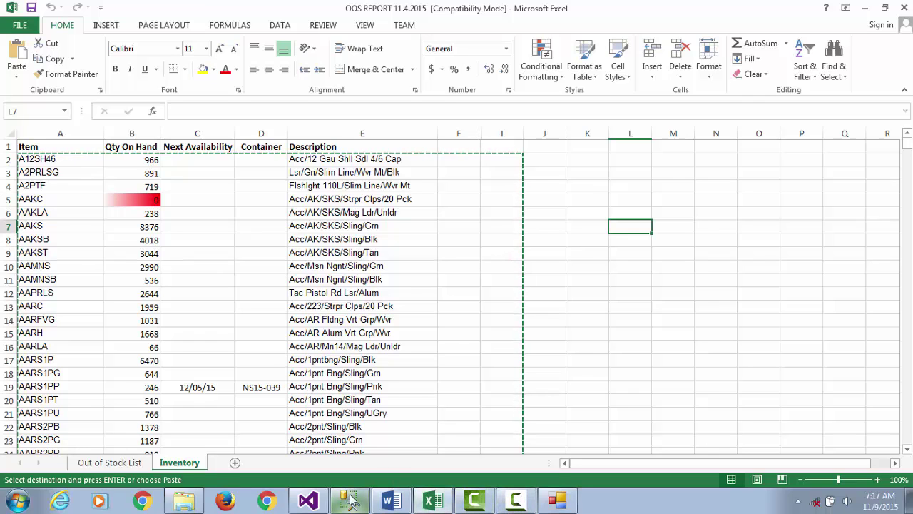
pyautogui.moveTo(350, 502)
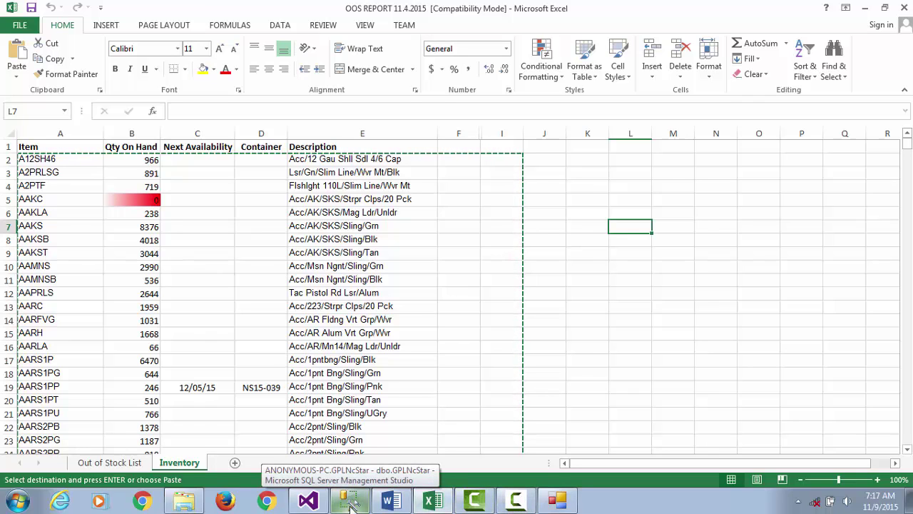
pyautogui.click(350, 474)
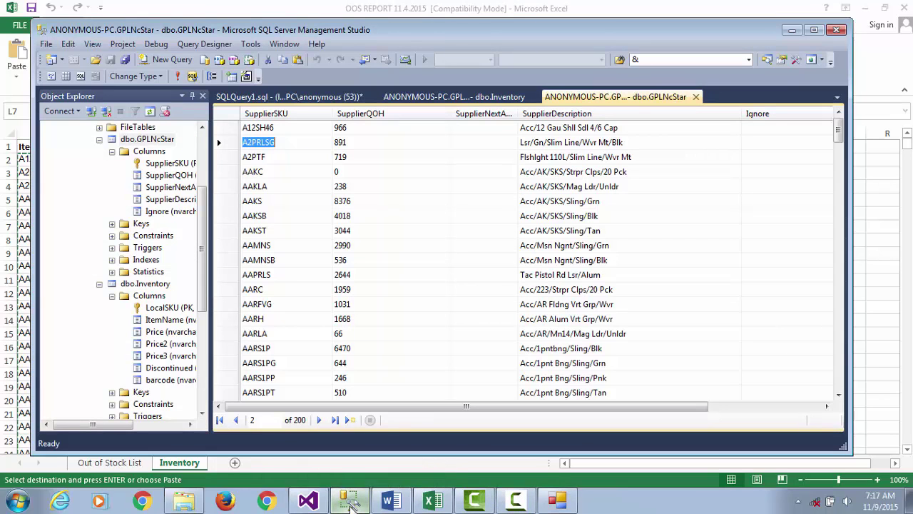
pyautogui.click(415, 96)
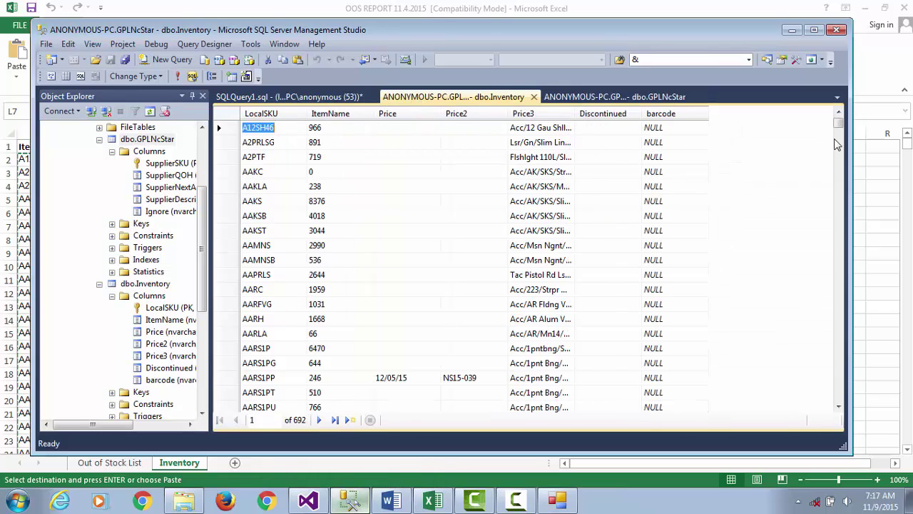
pyautogui.moveTo(839, 145); pyautogui.dragTo(828, 404)
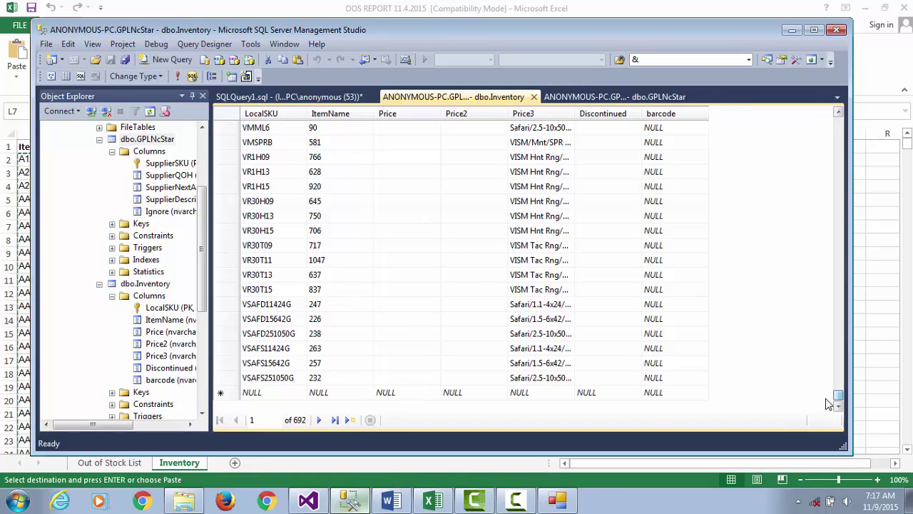
pyautogui.click(433, 500)
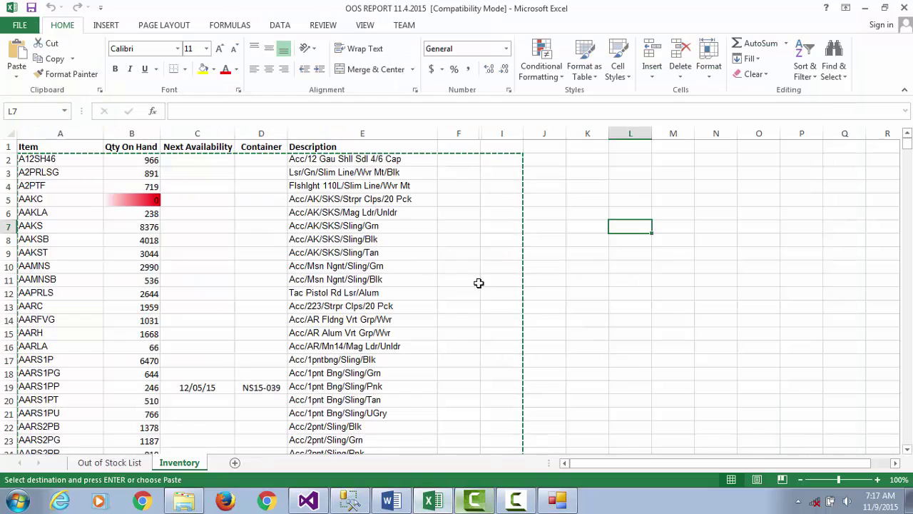
# Minimize Excel, examine the GPLNcStar table rows in SQL Server Management Studio, and return to Form1
pyautogui.click(865, 8)
pyautogui.click(575, 97)
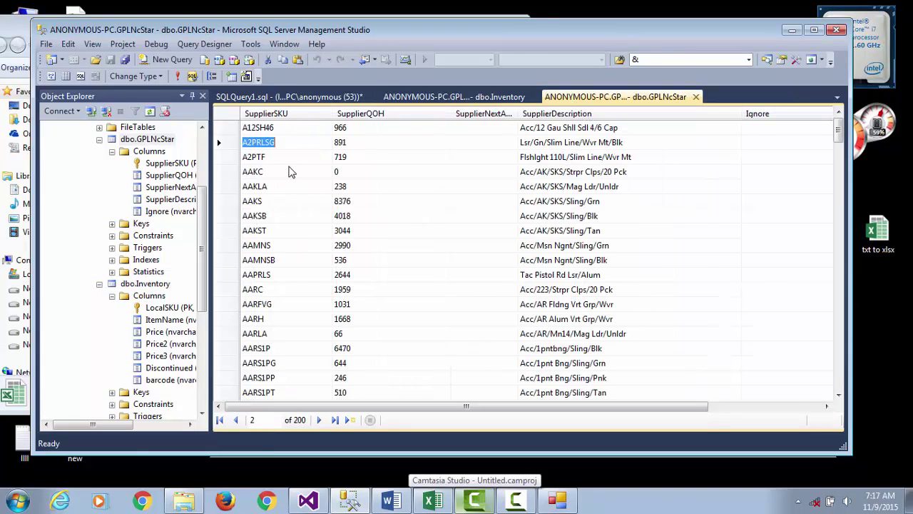
pyautogui.click(727, 244)
pyautogui.click(792, 30)
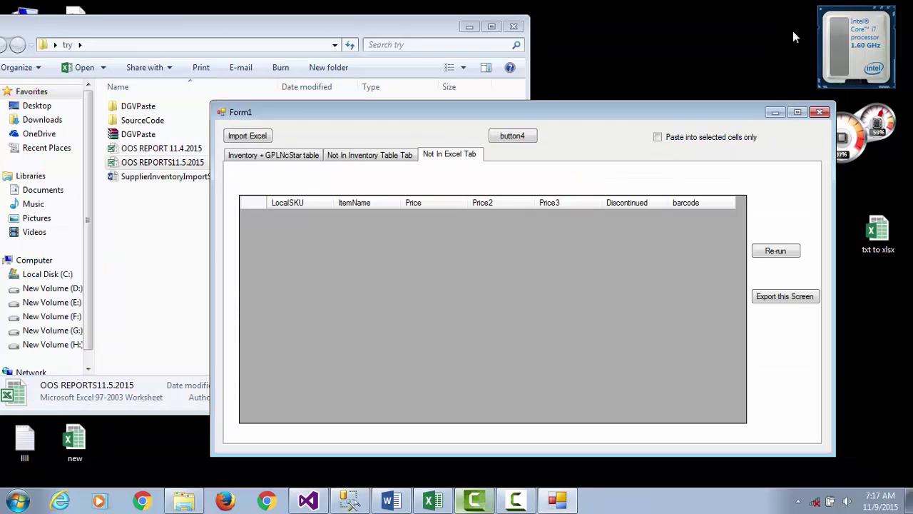
# Show the Inventory + GPLNcStar grid in Form1 and import the OOS REPORTS11.5.2015 workbook
pyautogui.click(303, 158)
pyautogui.moveTo(811, 187)
pyautogui.mouseDown()
pyautogui.moveTo(798, 326)
pyautogui.moveTo(809, 380)
pyautogui.moveTo(812, 170)
pyautogui.mouseUp()
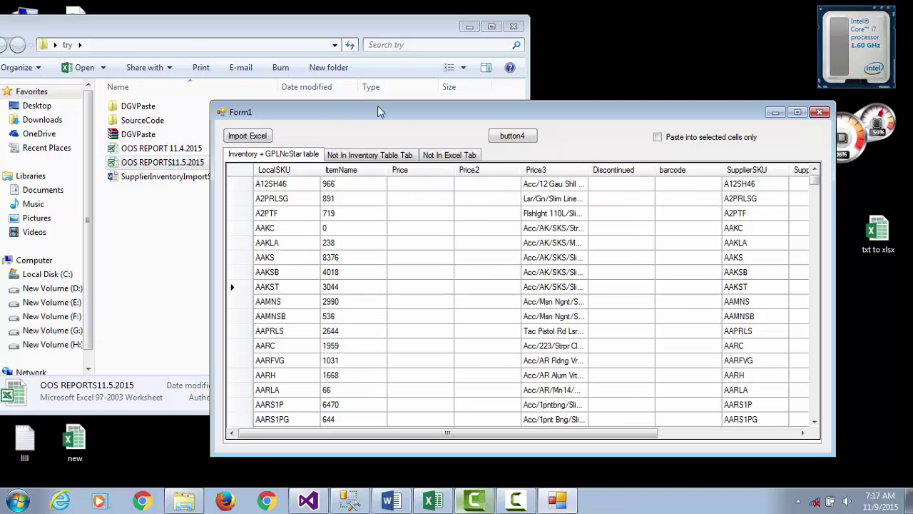
pyautogui.moveTo(380, 112); pyautogui.dragTo(438, 114)
pyautogui.click(301, 139)
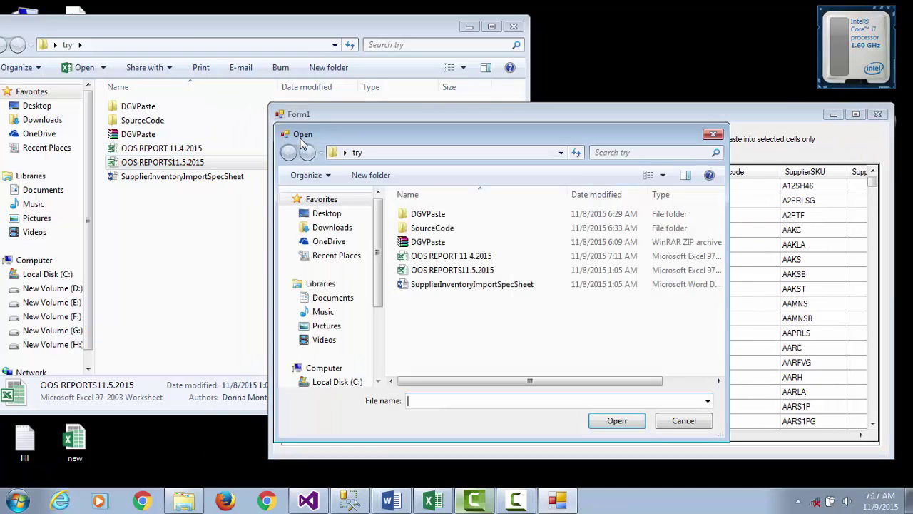
pyautogui.click(485, 275)
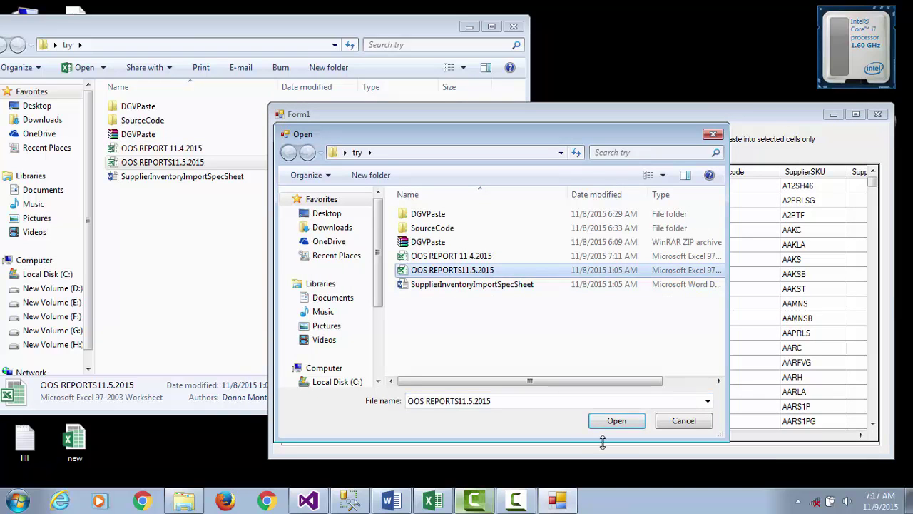
pyautogui.click(616, 426)
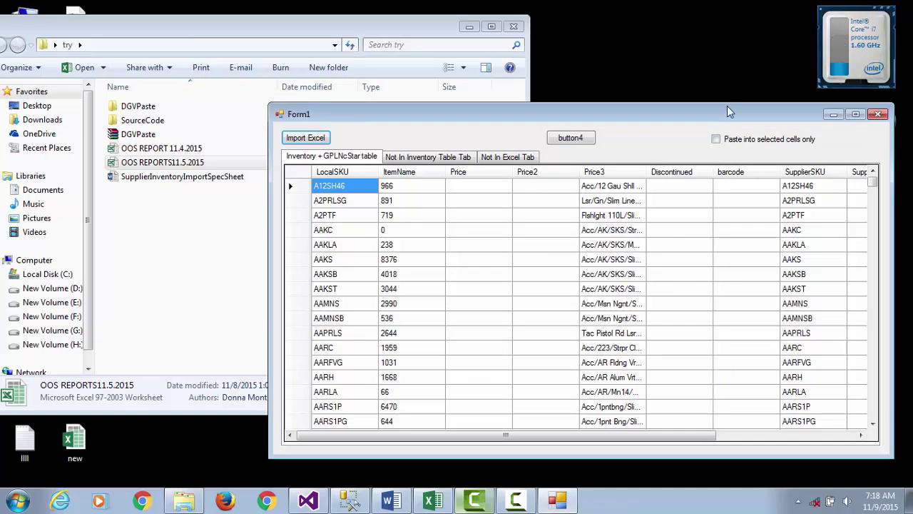
pyautogui.moveTo(727, 112); pyautogui.dragTo(694, 99)
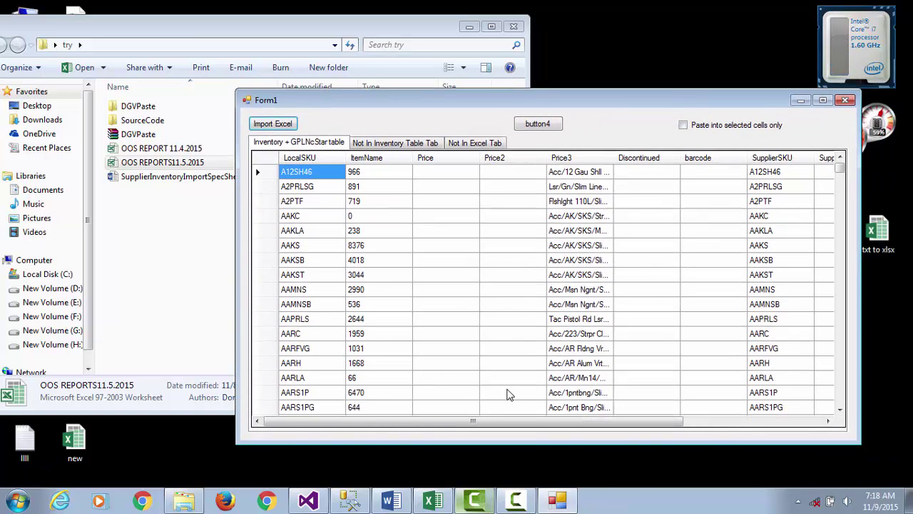
# Re-execute the GPLNcStar query in SQL Server Management Studio to check A12SH46's SupplierQOH, and point out the OOS REPORTS11.5.2015 workbook in File Explorer
pyautogui.click(349, 501)
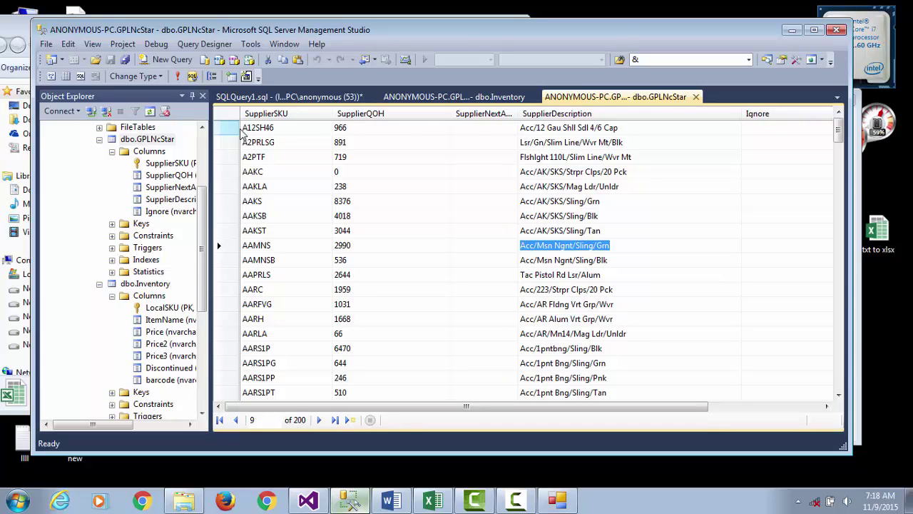
pyautogui.click(259, 128)
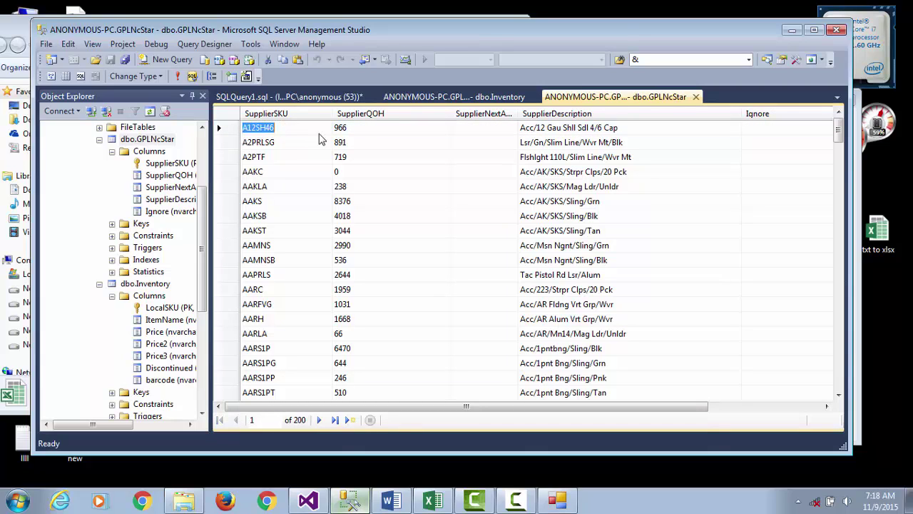
pyautogui.moveTo(285, 127); pyautogui.dragTo(251, 128)
pyautogui.click(354, 132)
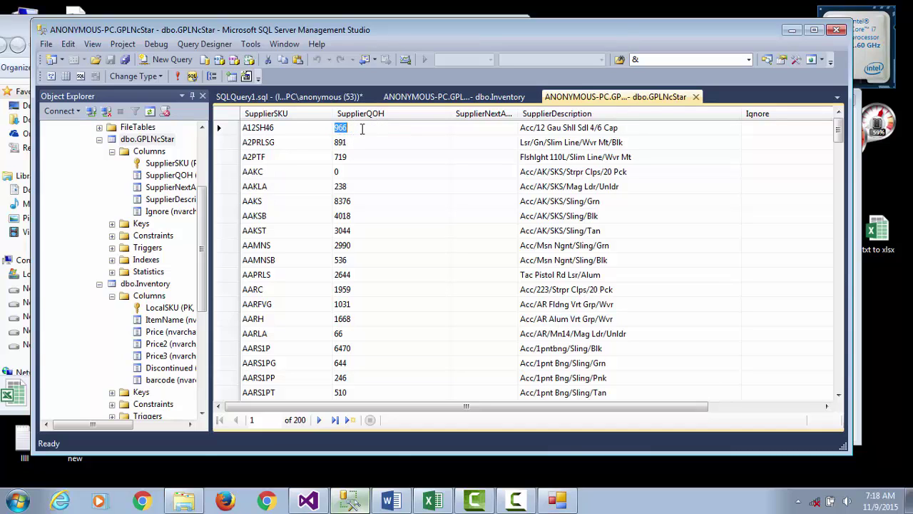
pyautogui.click(362, 129)
pyautogui.click(179, 79)
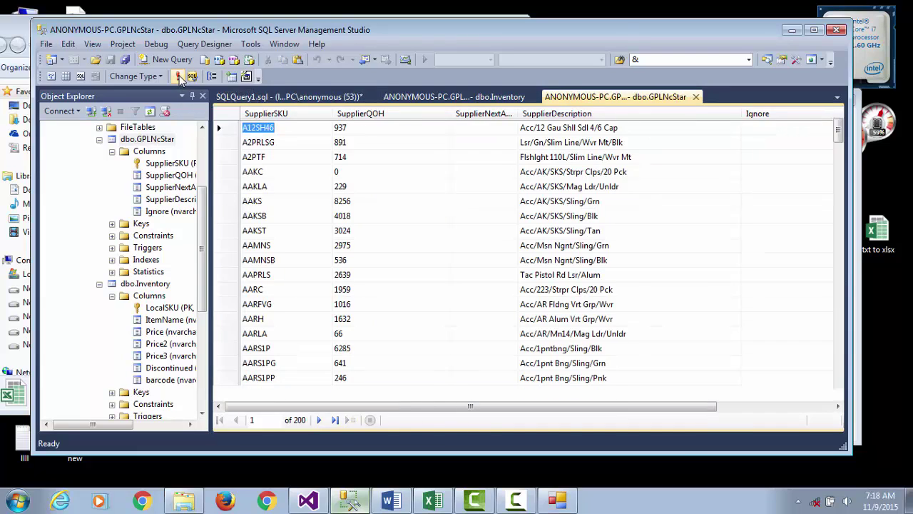
pyautogui.click(363, 128)
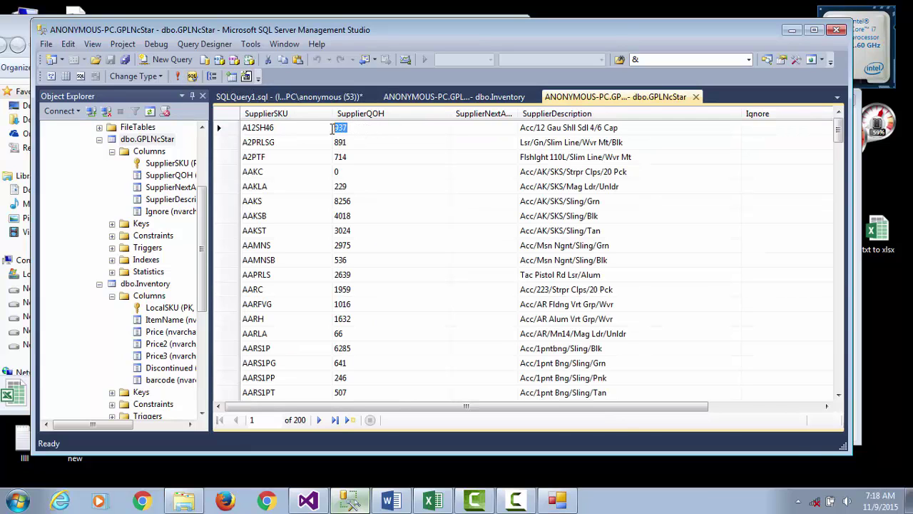
pyautogui.click(10, 32)
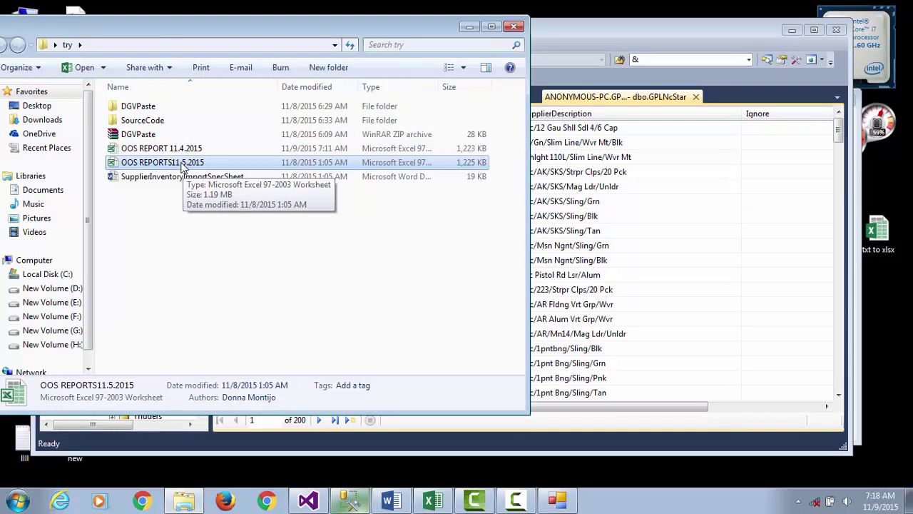
pyautogui.click(178, 163)
# Switch to the Word specification and select item 6's mapping requirement, including the first SupplierQOH mention
pyautogui.click(401, 503)
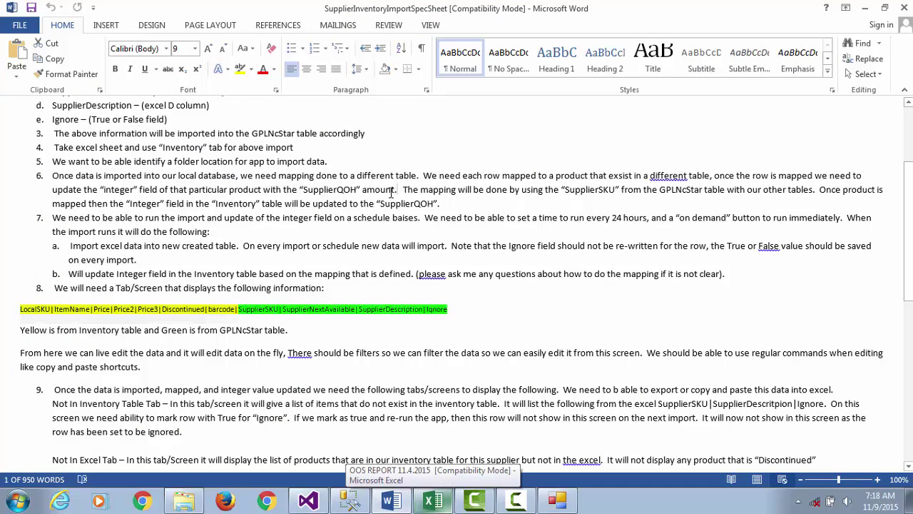
pyautogui.moveTo(398, 192); pyautogui.dragTo(283, 179)
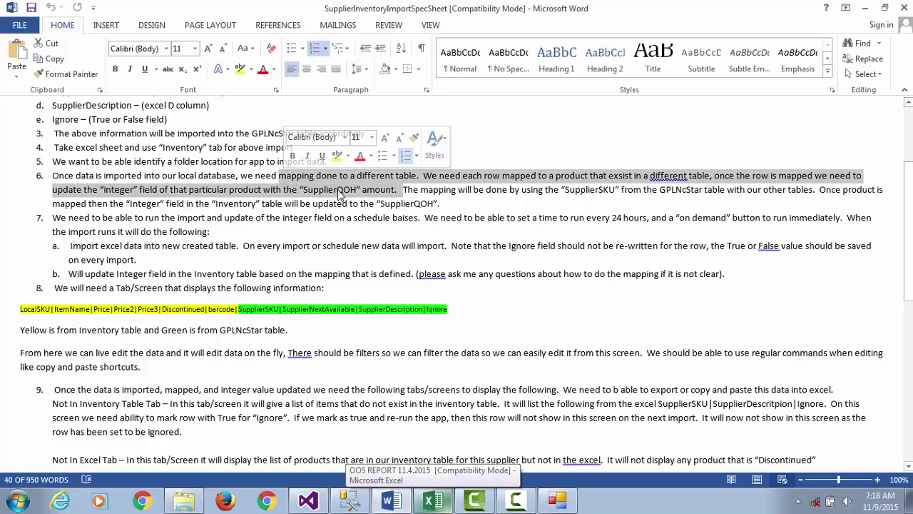
pyautogui.doubleClick(347, 192)
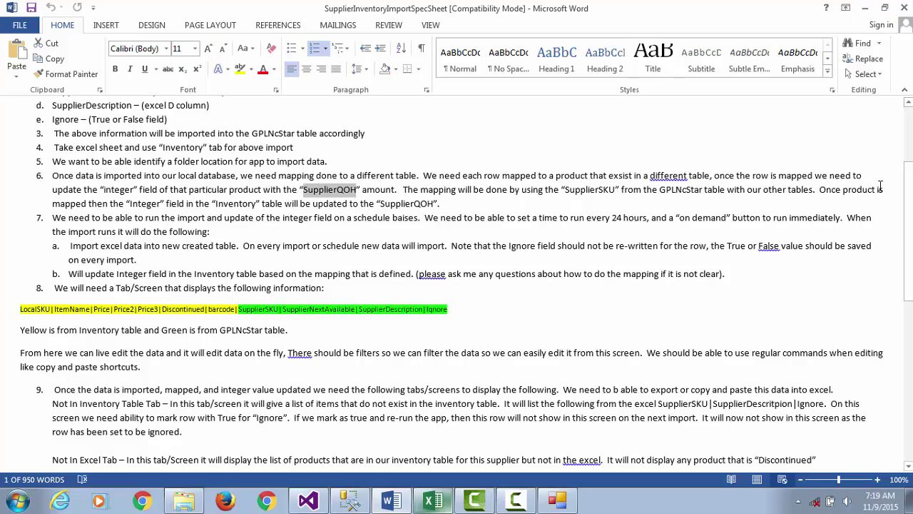
# Select item 8's full column list from LocalSKU to Ignore in the specification, and switch to Form1's combined grid
pyautogui.scroll(-1, 908, 200)
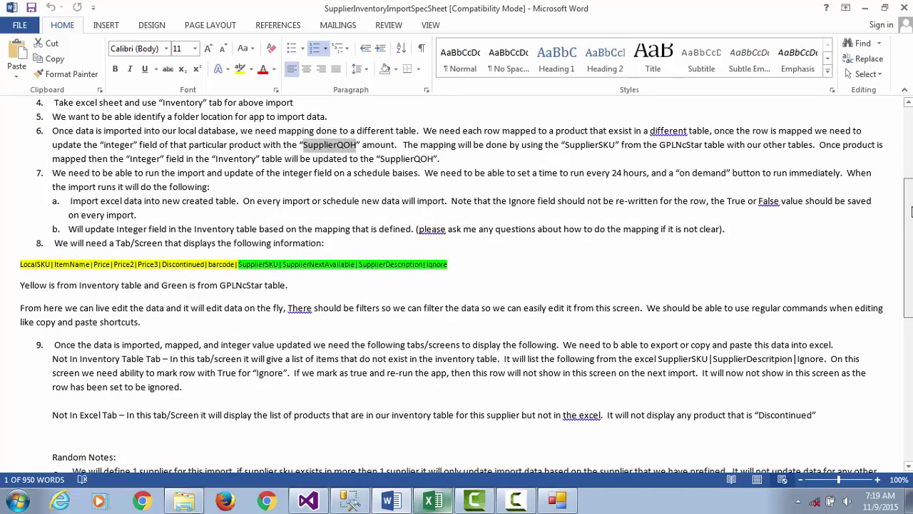
pyautogui.scroll(-2, 908, 207)
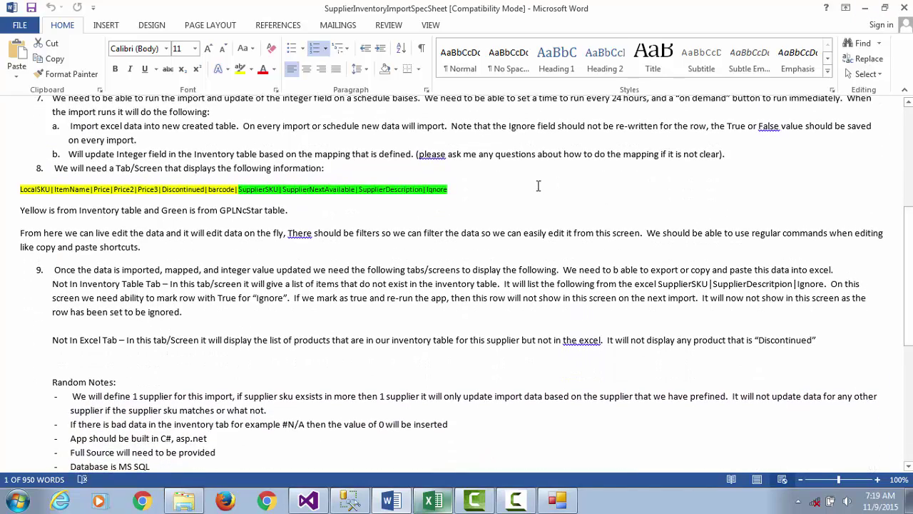
pyautogui.moveTo(449, 189); pyautogui.dragTo(20, 191)
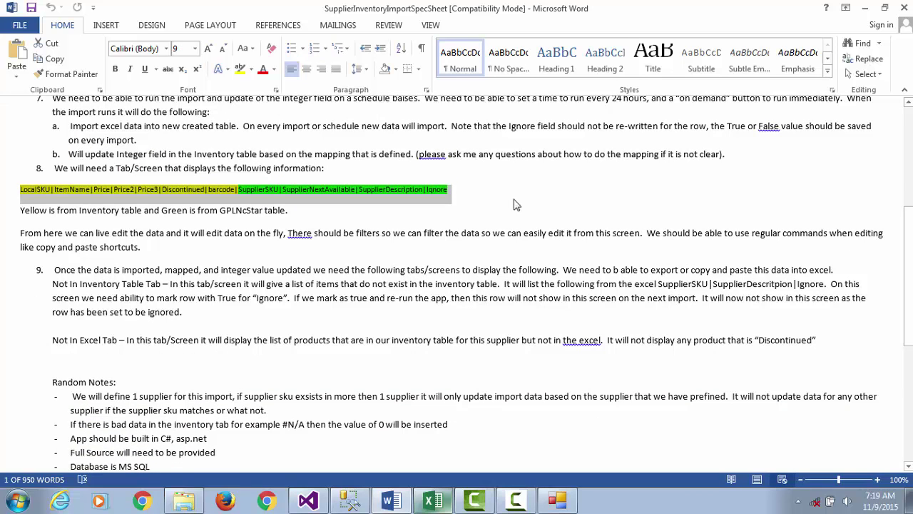
pyautogui.click(559, 501)
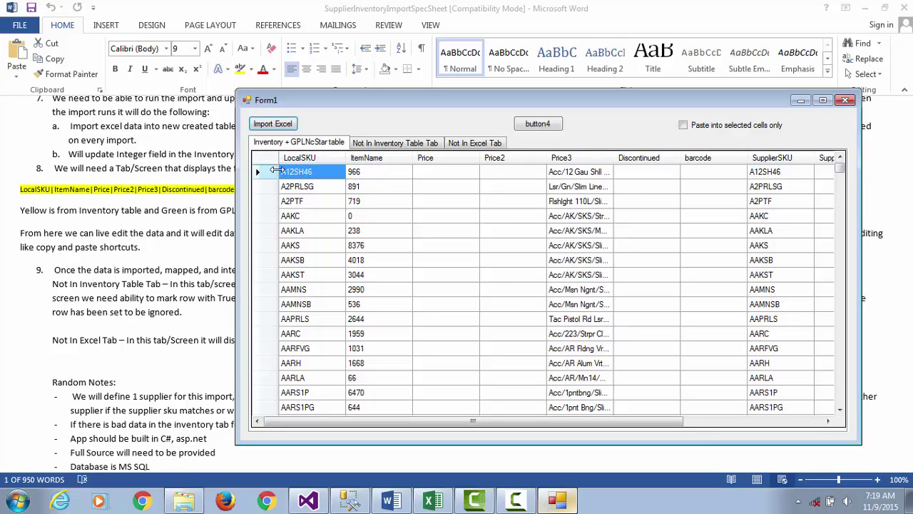
# Select the first eight LocalSKU cells and the first ten SupplierSKU cells in Form1's combined grid, and view its last rows
pyautogui.moveTo(286, 172)
pyautogui.mouseDown()
pyautogui.moveTo(316, 238)
pyautogui.moveTo(321, 279)
pyautogui.mouseUp()
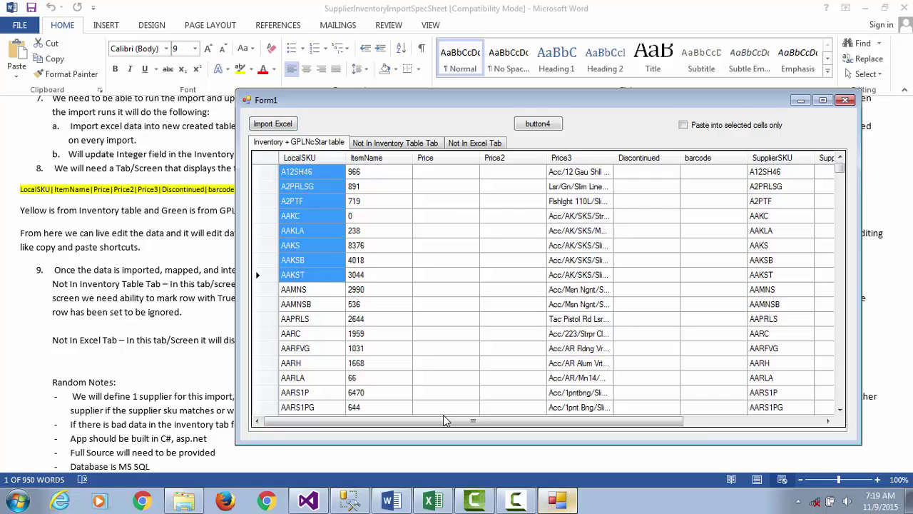
pyautogui.moveTo(450, 423); pyautogui.dragTo(684, 437)
pyautogui.moveTo(576, 174); pyautogui.dragTo(610, 305)
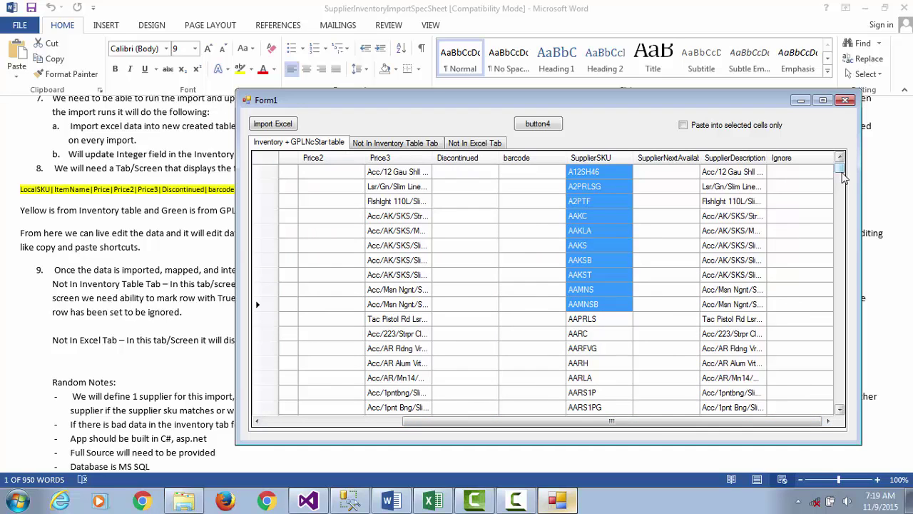
pyautogui.moveTo(842, 177); pyautogui.dragTo(840, 410)
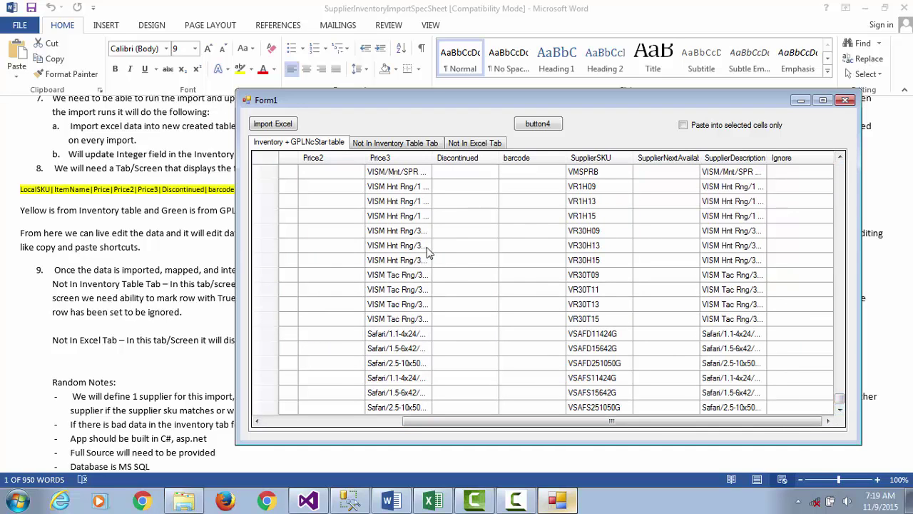
# Open the blank Discontinued cell in the VR30H09 row for editing, and leave it by selecting SupplierSKU VR1H13
pyautogui.click(465, 230)
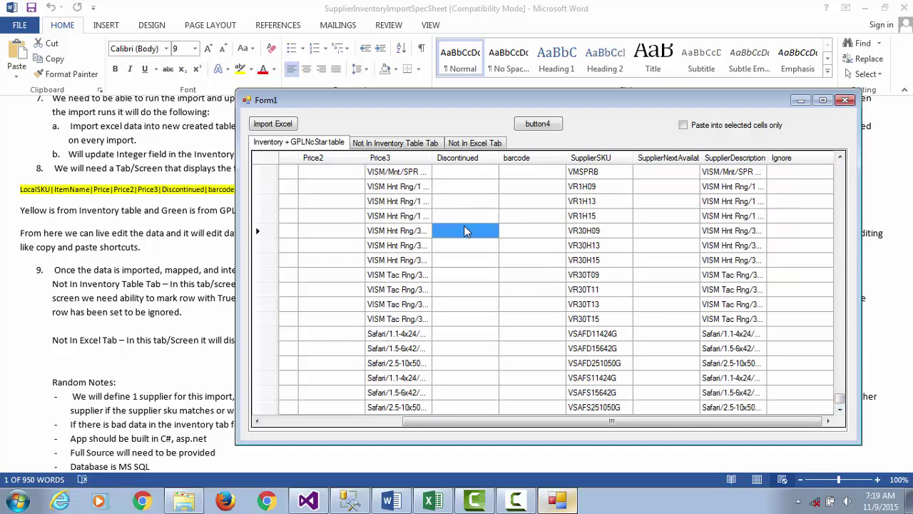
pyautogui.doubleClick(397, 217)
pyautogui.click(411, 234)
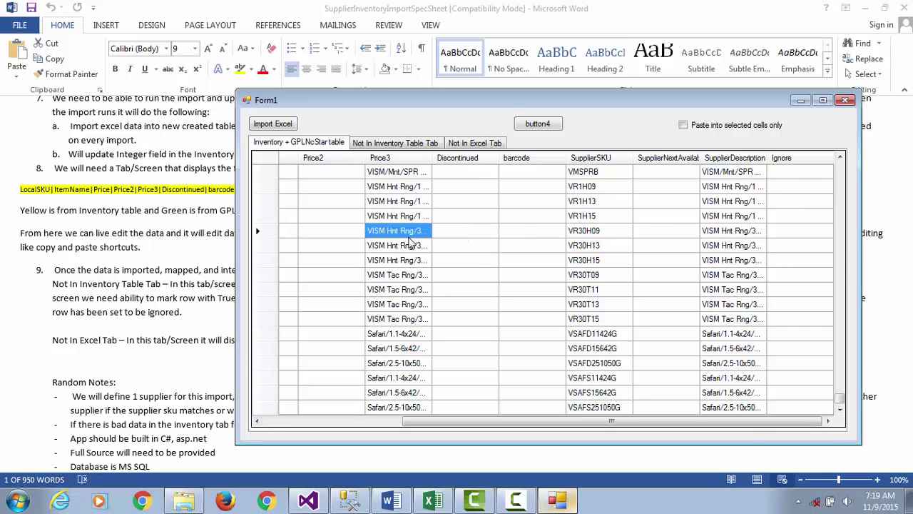
pyautogui.click(466, 232)
pyautogui.click(468, 232)
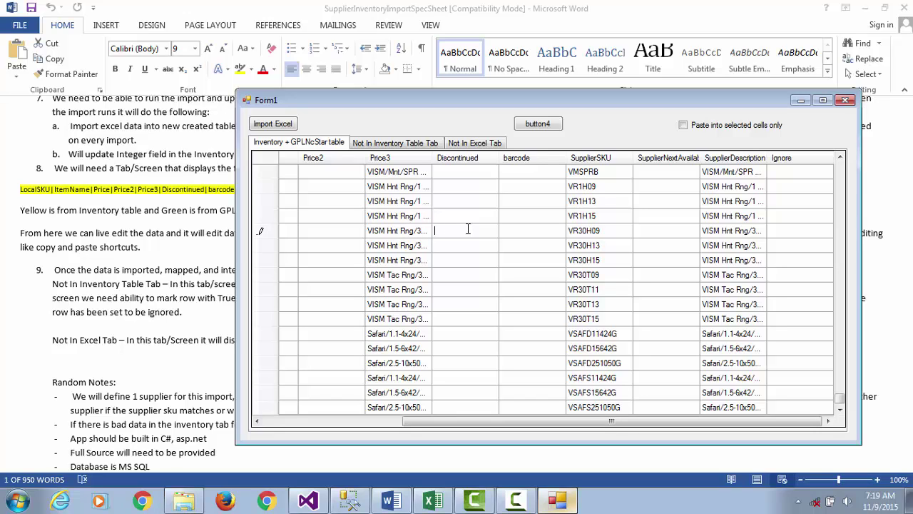
pyautogui.click(587, 204)
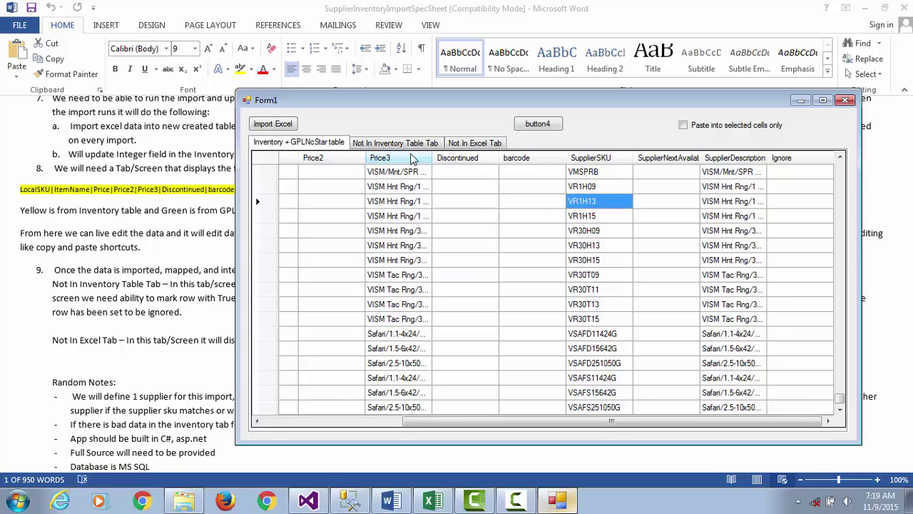
# View Form1's Not In Inventory Table and Not In Excel screens, and minimize the Word specification
pyautogui.click(412, 145)
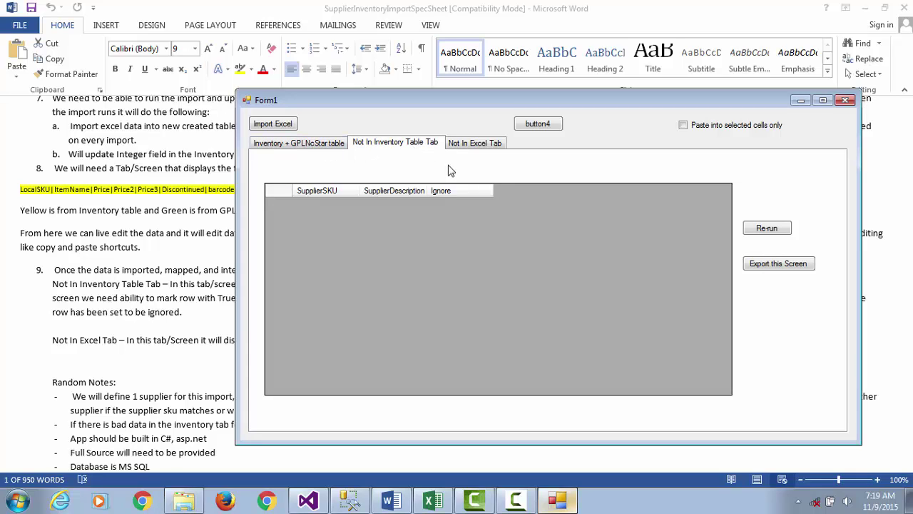
pyautogui.click(478, 145)
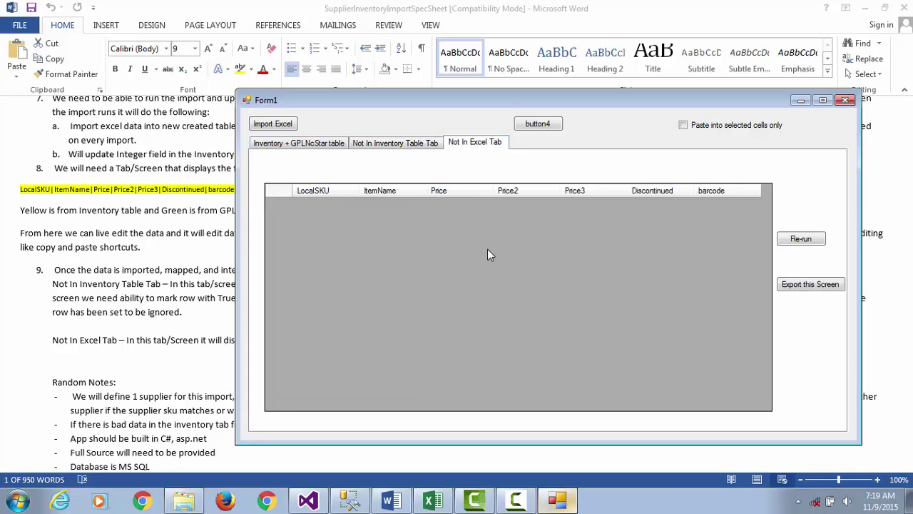
pyautogui.click(404, 148)
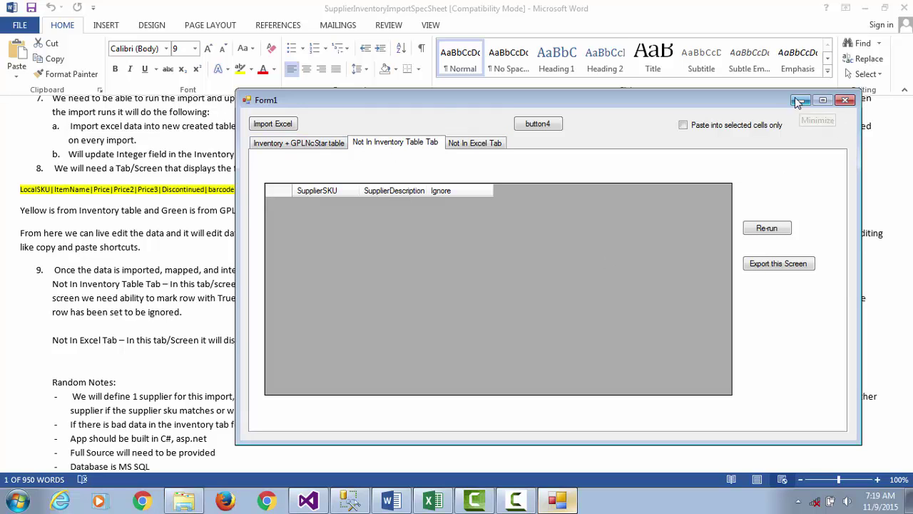
pyautogui.click(673, 6)
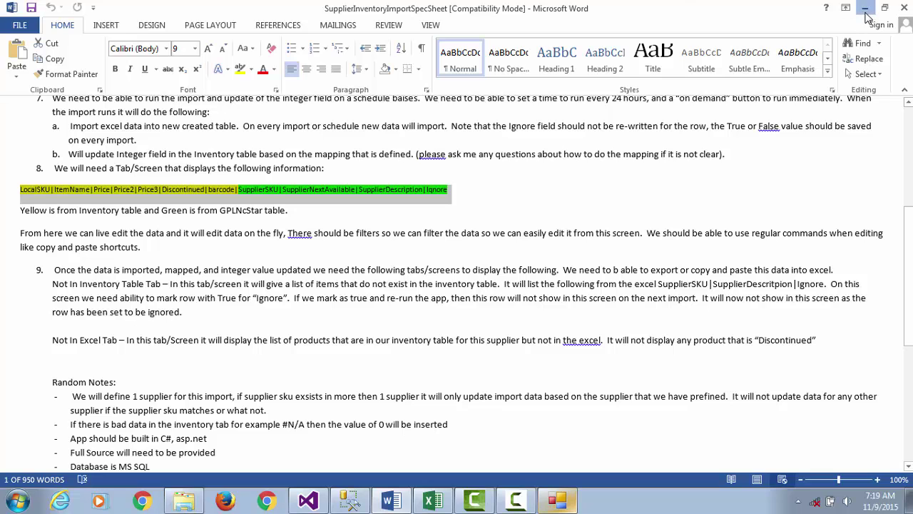
pyautogui.click(865, 9)
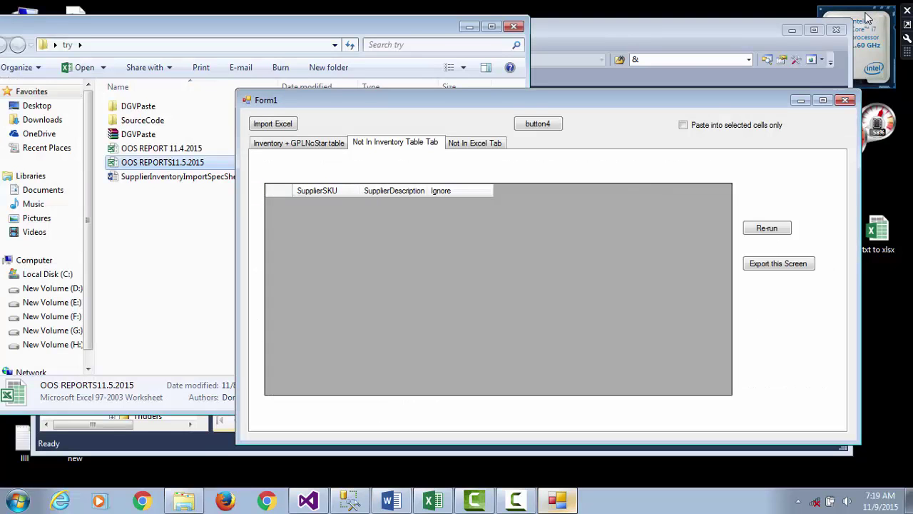
# Switch to SQL Server Management Studio, view the GPLNcStar data, and show the end of the dbo.Inventory table
pyautogui.click(360, 503)
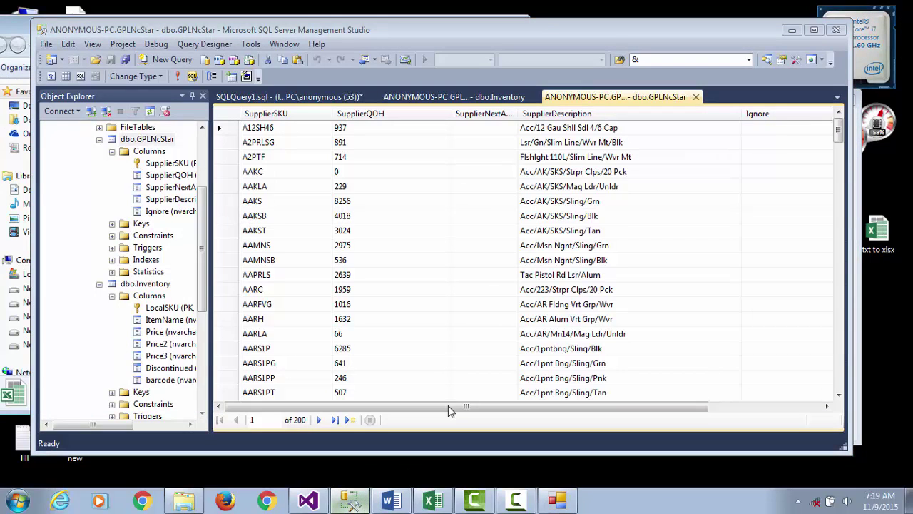
pyautogui.click(353, 502)
pyautogui.click(353, 503)
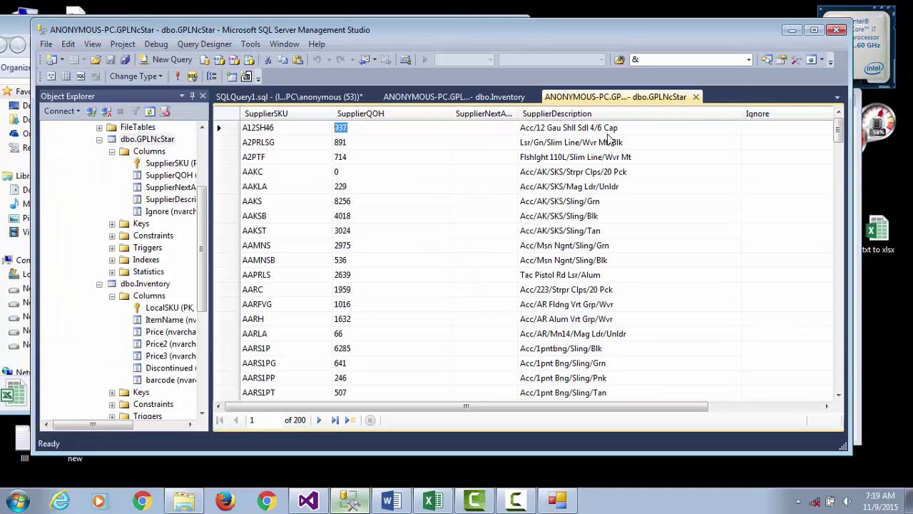
pyautogui.click(482, 98)
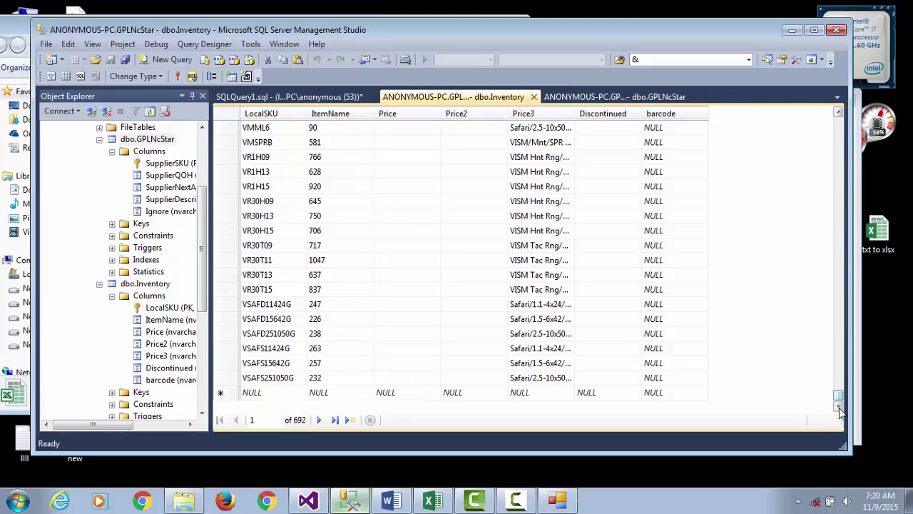
# Add an Inventory record with LocalSKU a and ItemName dd
pyautogui.click(283, 394)
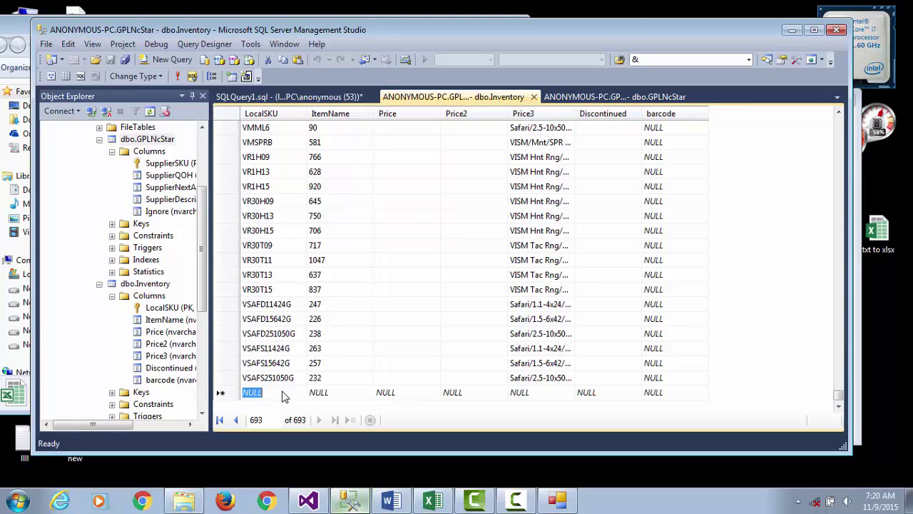
pyautogui.write('a')
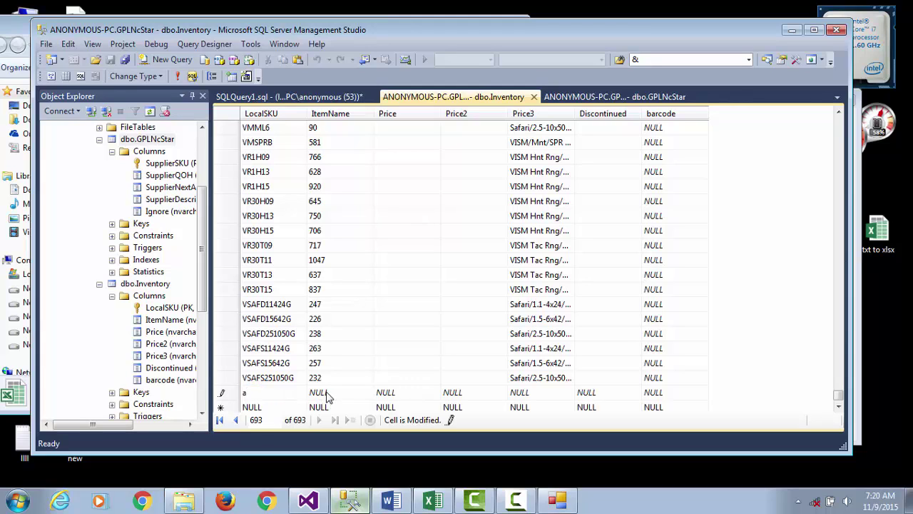
pyautogui.click(325, 392)
pyautogui.click(326, 391)
pyautogui.click(328, 391)
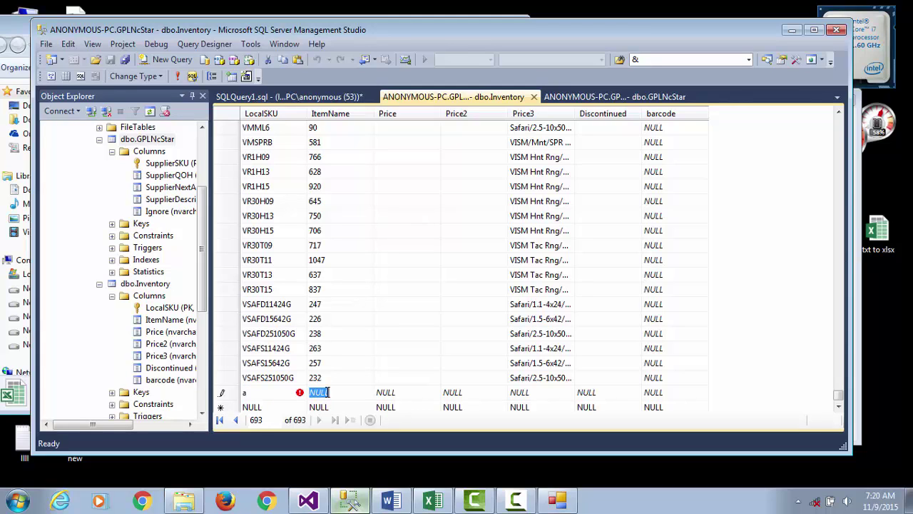
pyautogui.write('dd')
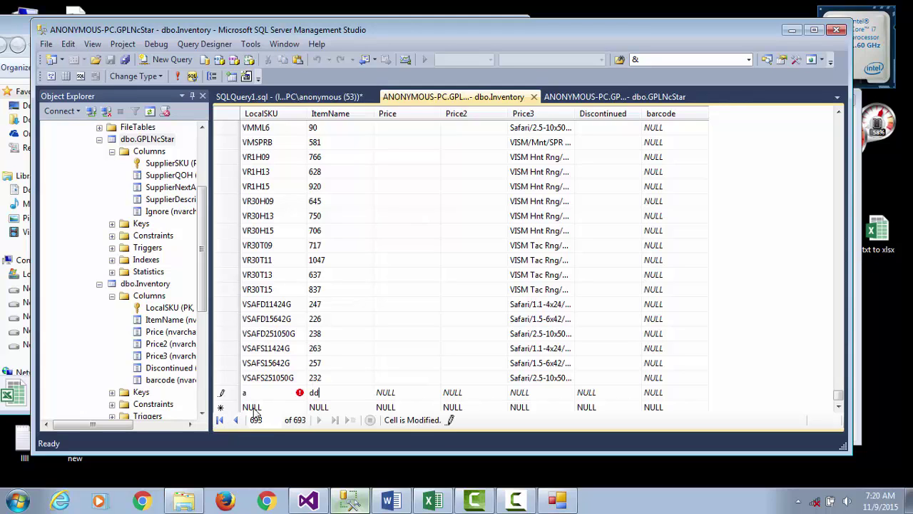
pyautogui.click(253, 408)
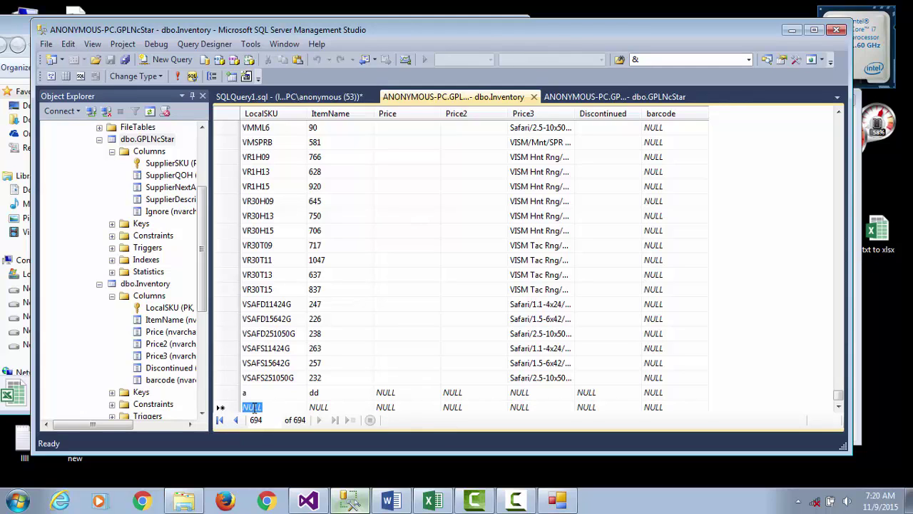
# Add two Inventory records with LocalSKU b and c, and re-execute the Inventory query to locate them
pyautogui.write('b')
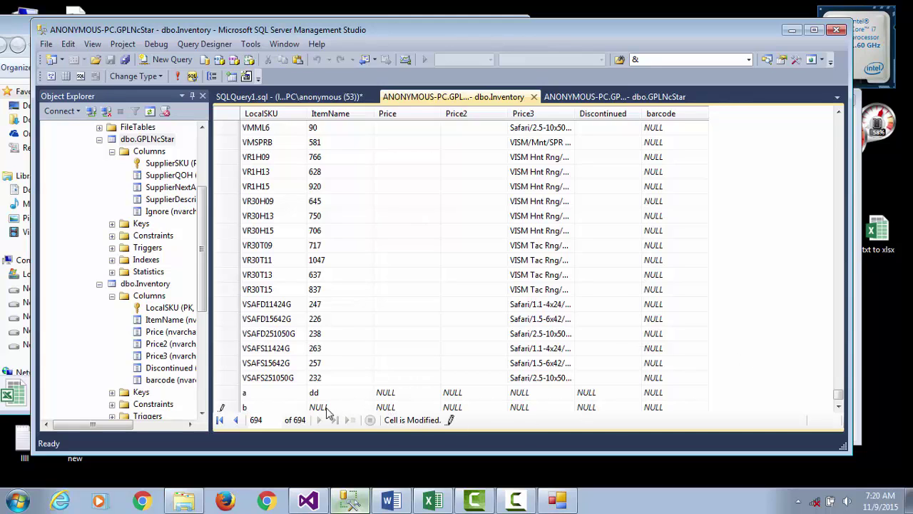
pyautogui.click(340, 410)
pyautogui.scroll(-1, 839, 401)
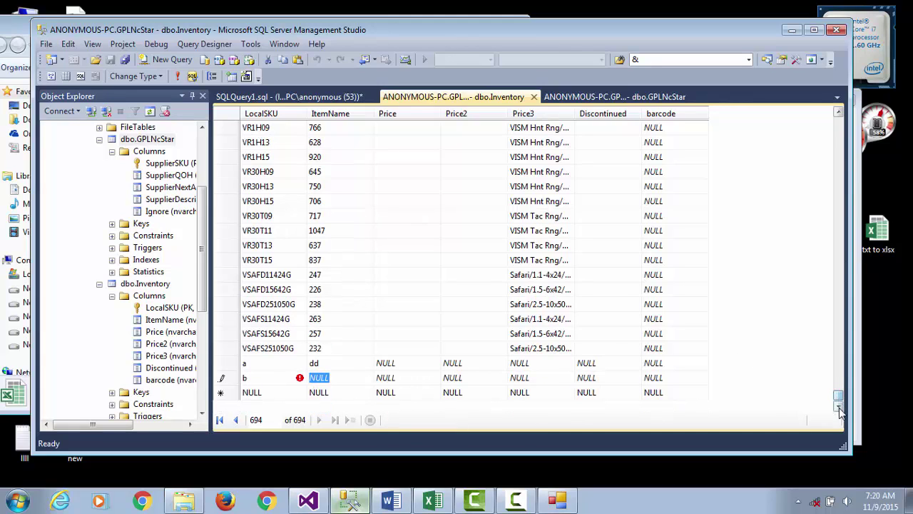
pyautogui.click(259, 395)
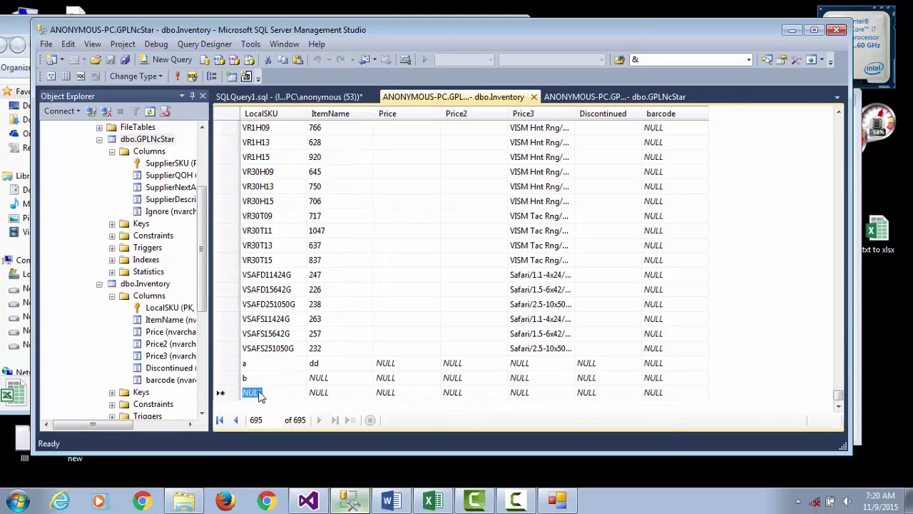
pyautogui.write('c')
pyautogui.click(259, 408)
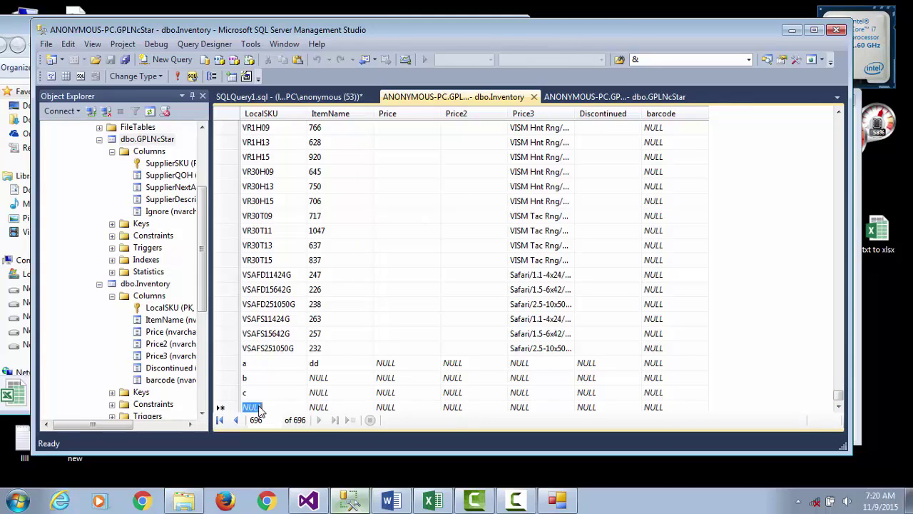
pyautogui.click(179, 76)
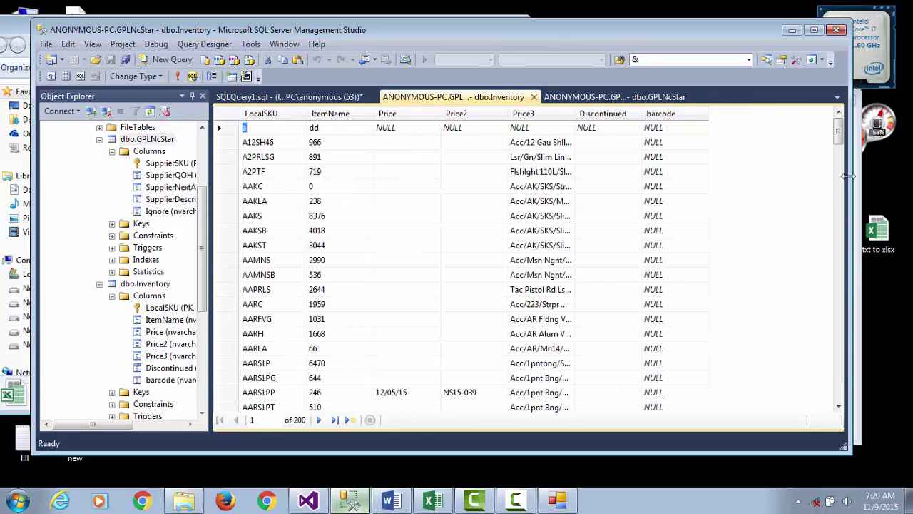
pyautogui.moveTo(839, 142); pyautogui.dragTo(864, 257)
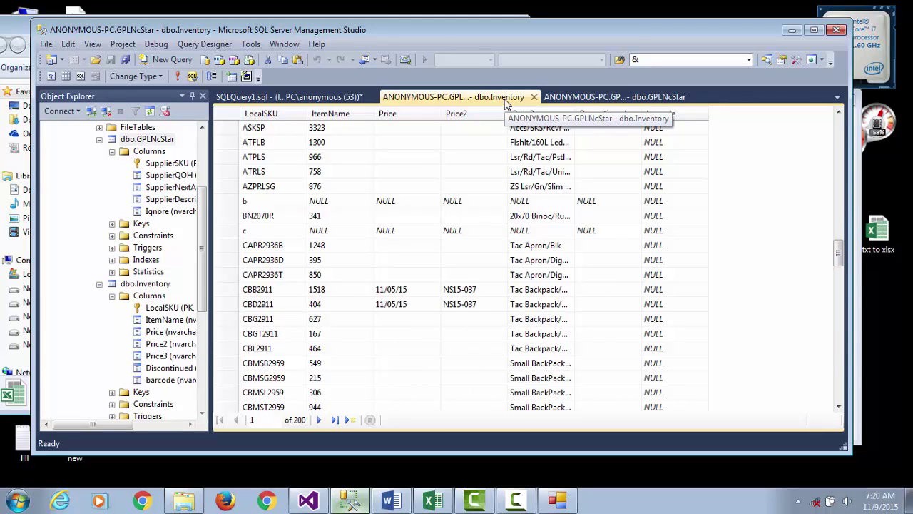
# Show the Not In Excel list in Form1, and compare it with the Inventory and GPLNcStar tables in SQL Server Management Studio
pyautogui.click(559, 502)
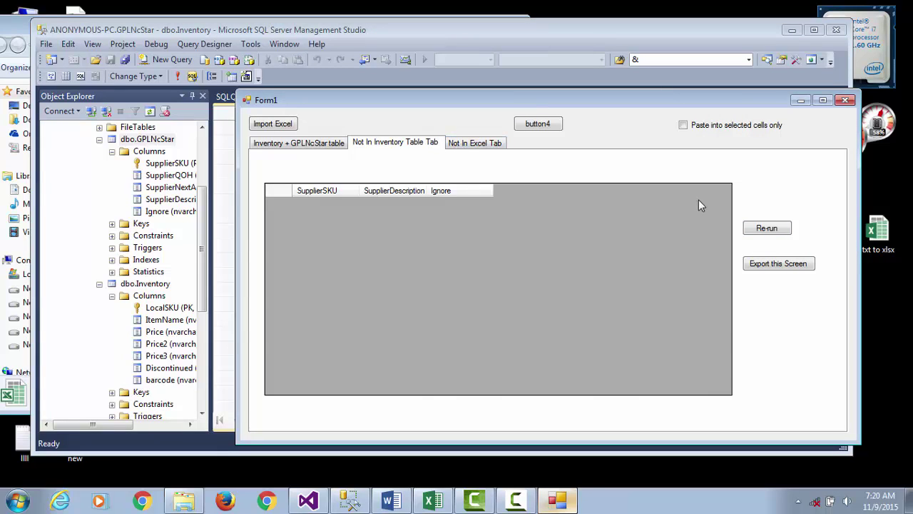
pyautogui.click(480, 144)
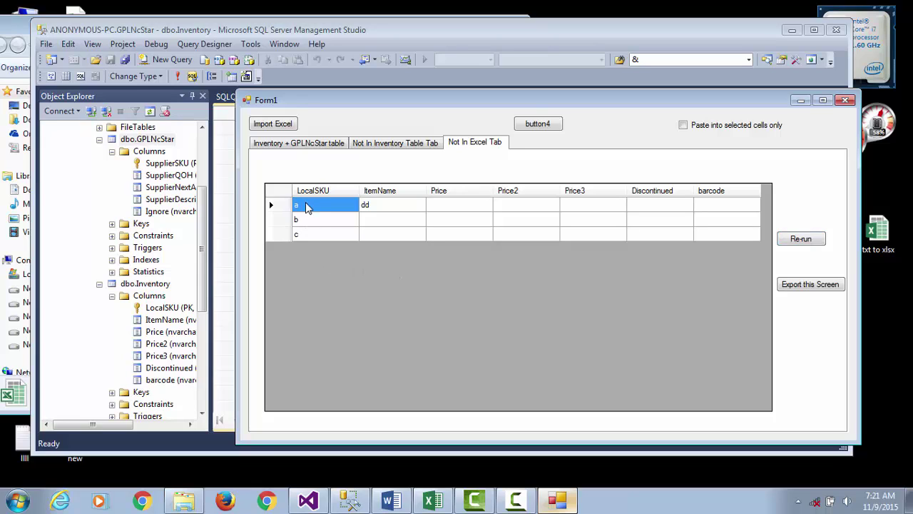
pyautogui.click(350, 499)
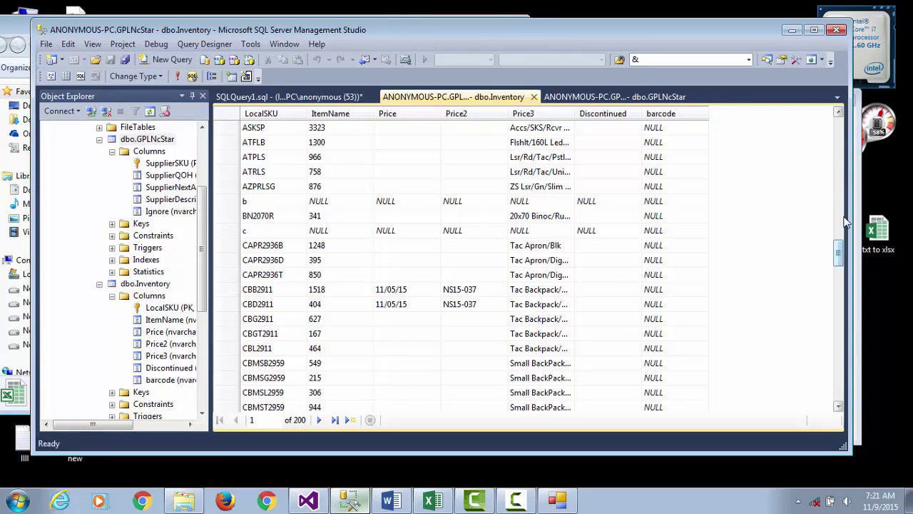
pyautogui.moveTo(840, 251); pyautogui.dragTo(845, 99)
pyautogui.click(615, 98)
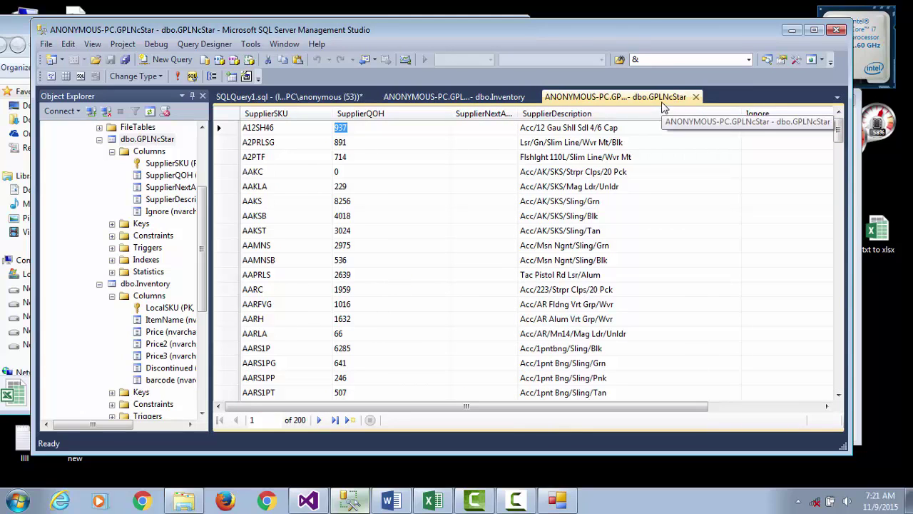
# Return to Form1's Not In Inventory Table list, and briefly check it against the GPLNcStar table in SQL Server Management Studio
pyautogui.click(792, 31)
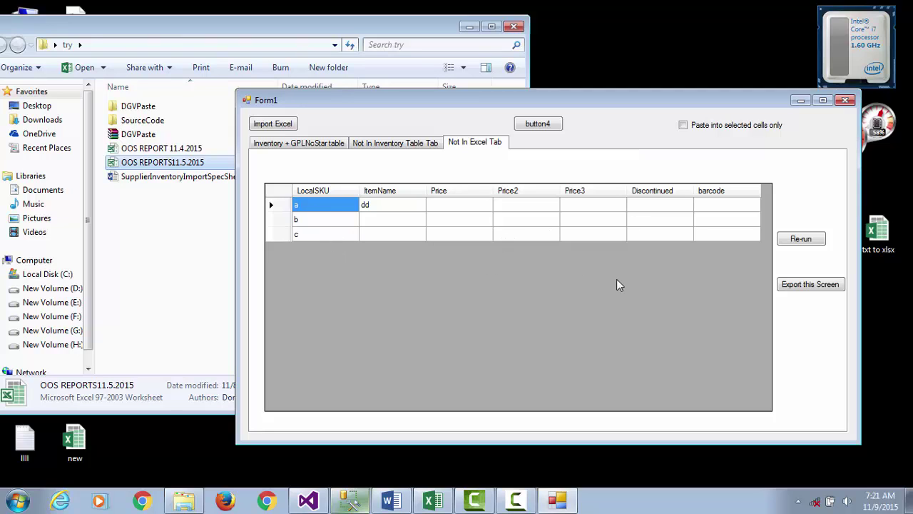
pyautogui.click(397, 146)
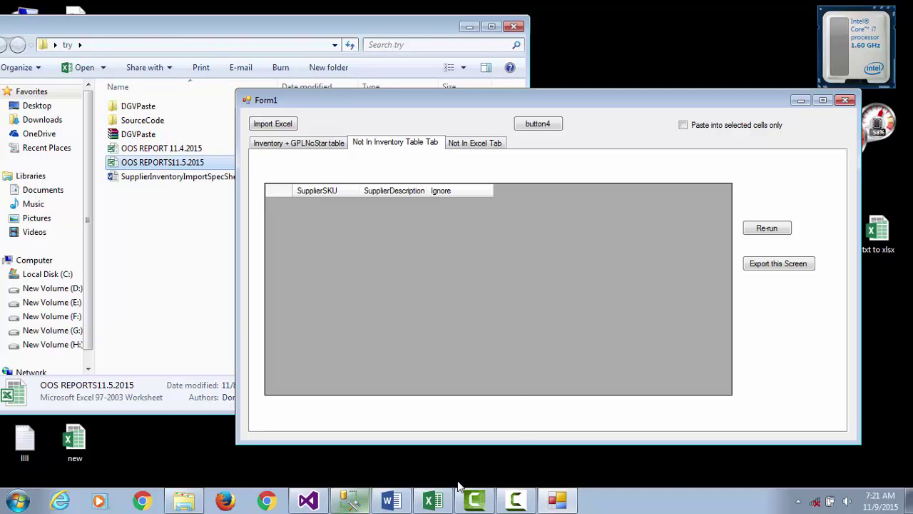
pyautogui.click(357, 505)
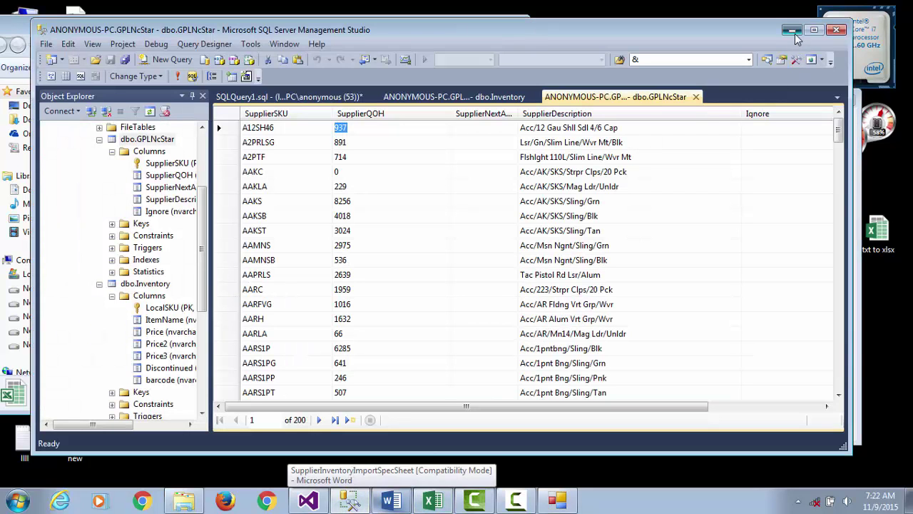
pyautogui.click(792, 34)
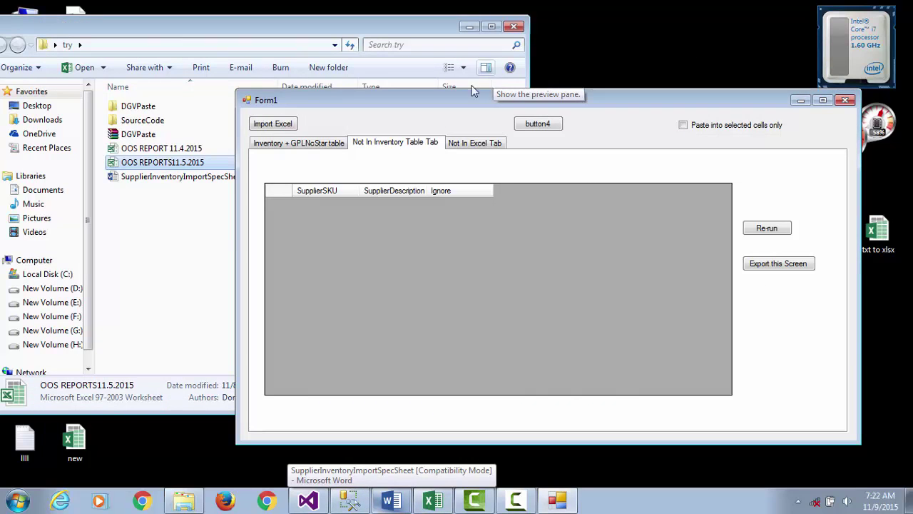
# Switch to the already open OOS REPORT 11.4.2015 workbook in Excel without reloading it, and go to the last item of its Inventory sheet
pyautogui.doubleClick(189, 149)
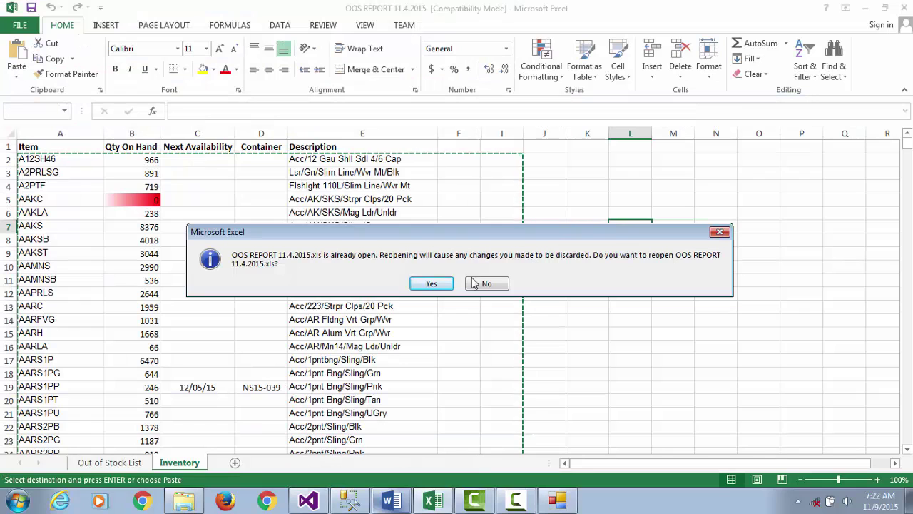
pyautogui.click(720, 232)
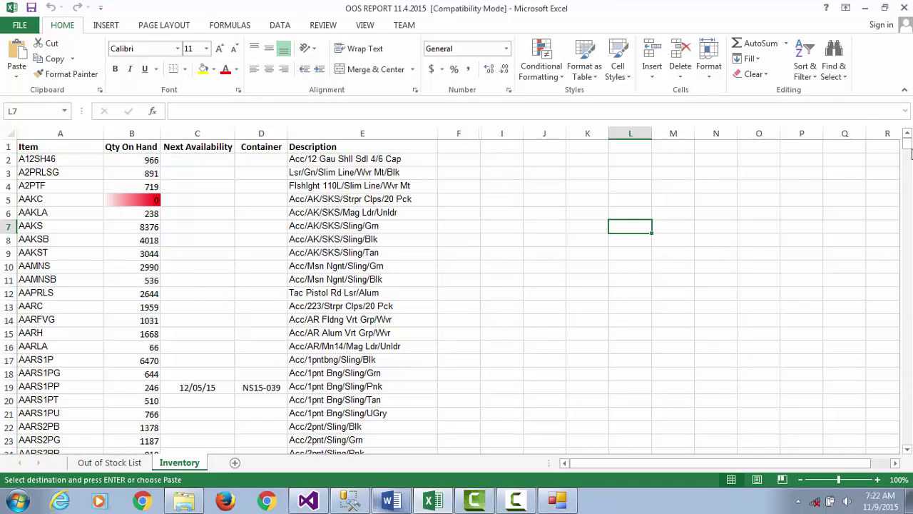
pyautogui.moveTo(909, 148); pyautogui.dragTo(907, 438)
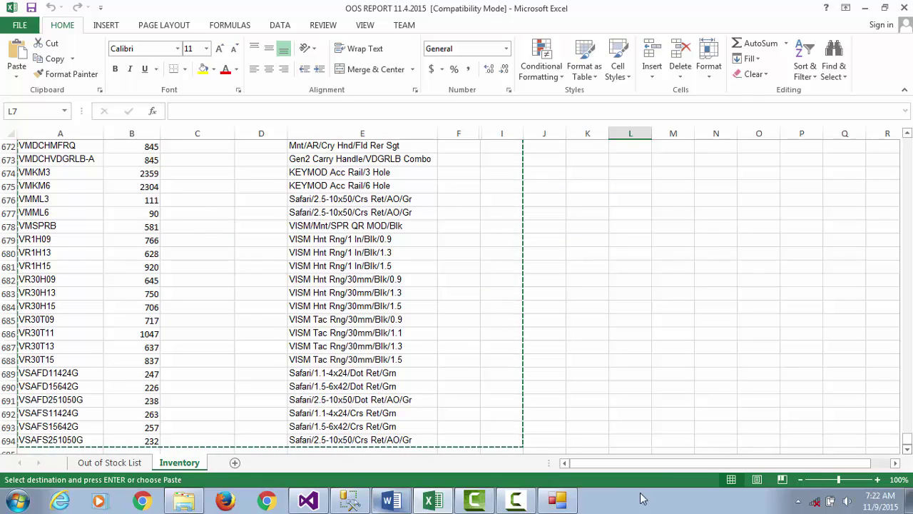
pyautogui.click(528, 440)
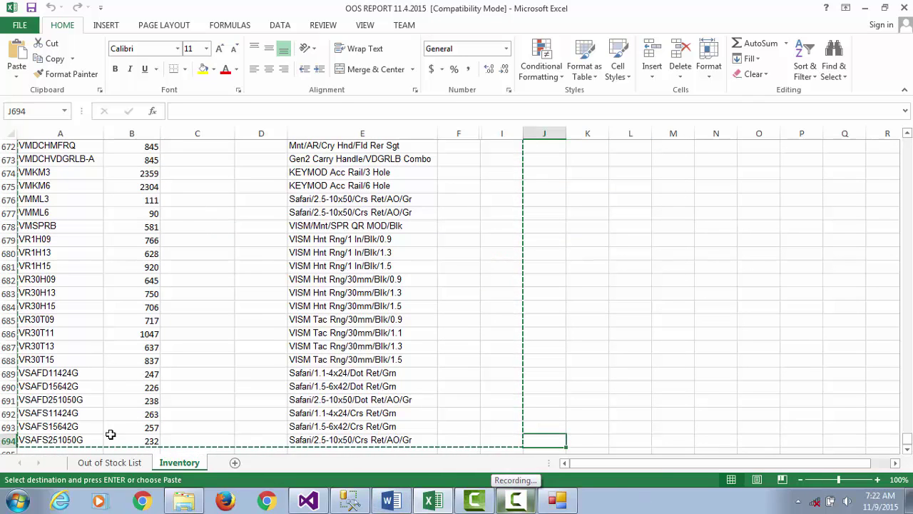
pyautogui.click(32, 439)
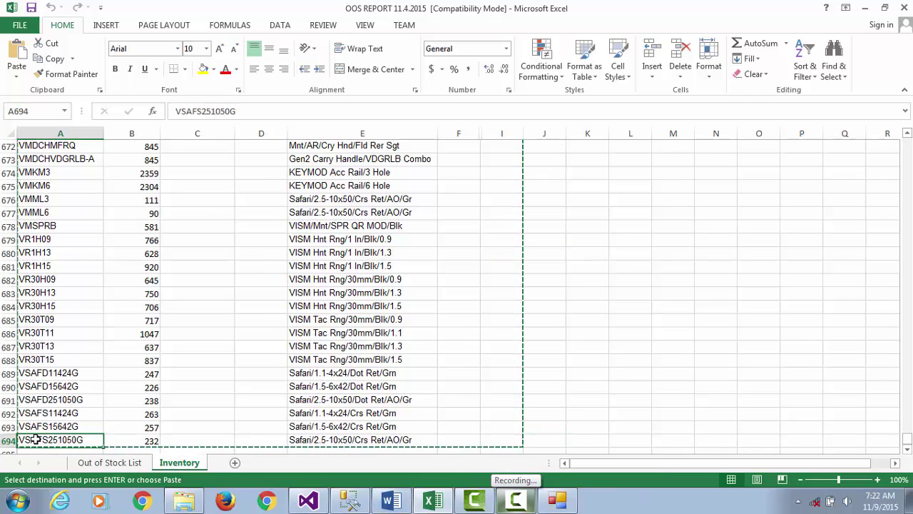
# Add item x with a Qty On Hand of 22 in row 695 of the Inventory sheet
pyautogui.press('Down')
pyautogui.write('x')
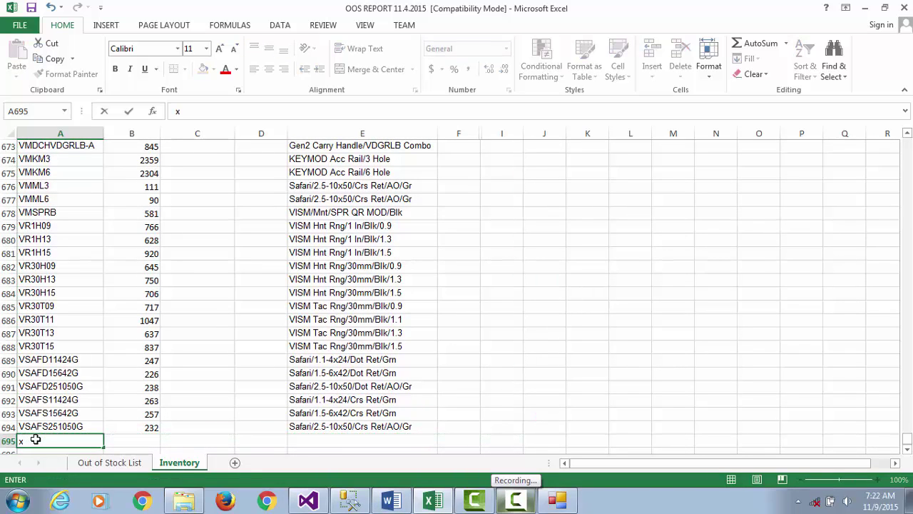
pyautogui.press('Right')
pyautogui.press('Right')
pyautogui.press('Left')
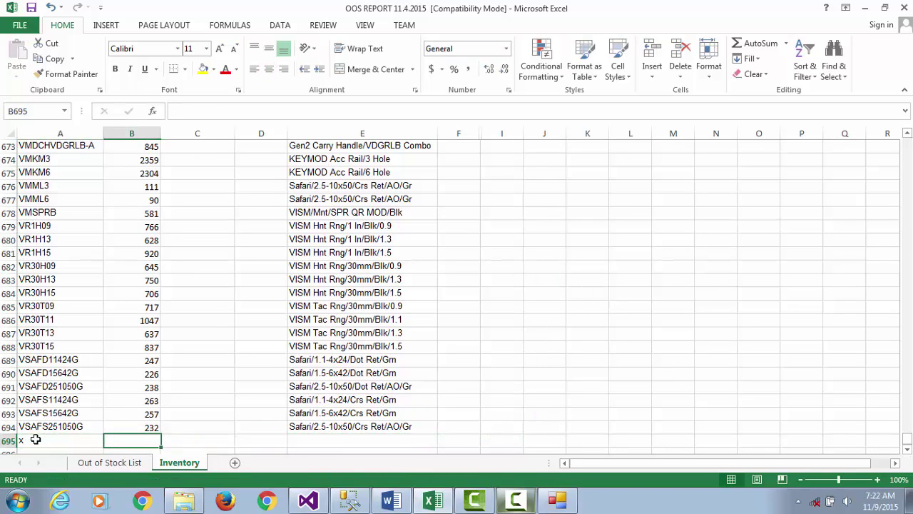
pyautogui.write('22')
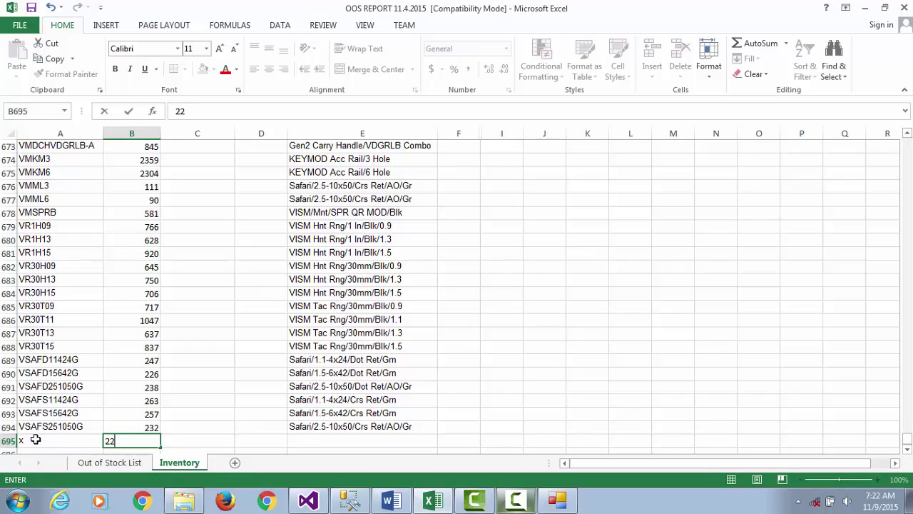
pyautogui.press('Return')
# Add items y and z in rows 696 and 697, each with a Qty On Hand of 2
pyautogui.click(35, 439)
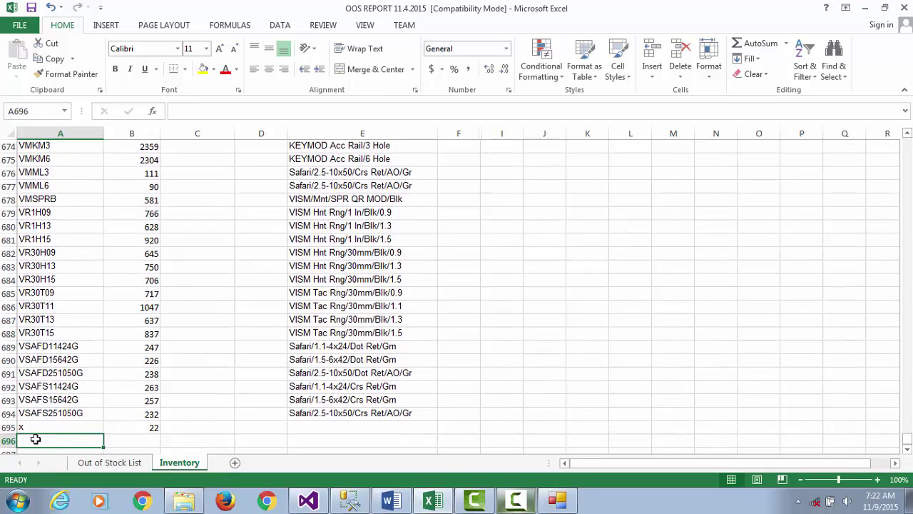
pyautogui.write('y')
pyautogui.press('Right')
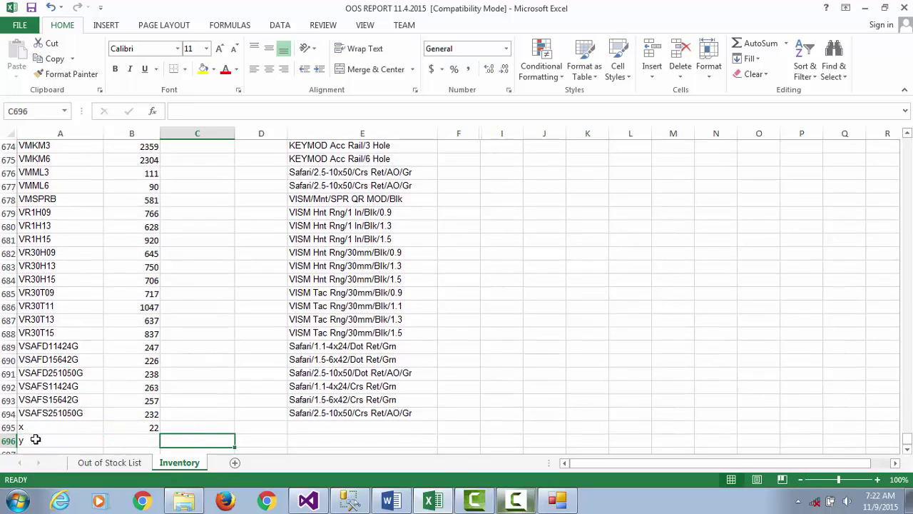
pyautogui.write('2')
pyautogui.press('Return')
pyautogui.click(35, 439)
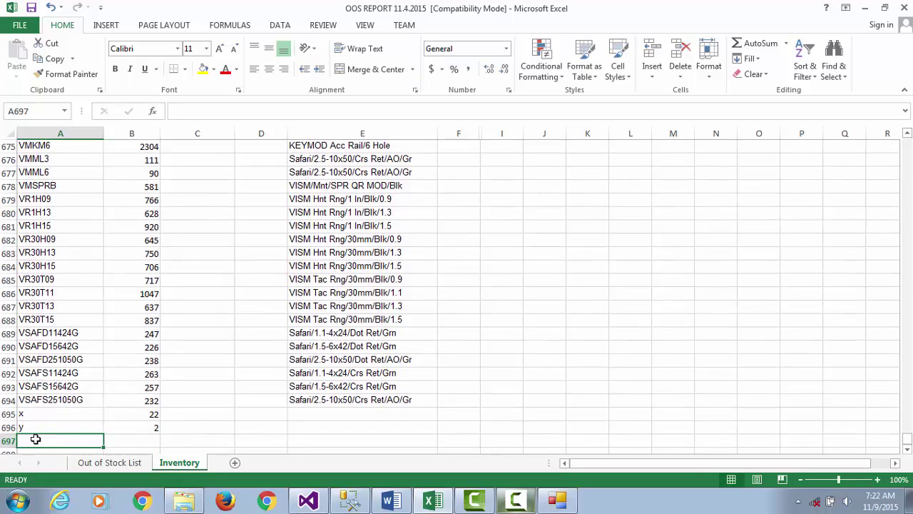
pyautogui.write('z')
pyautogui.press('Right')
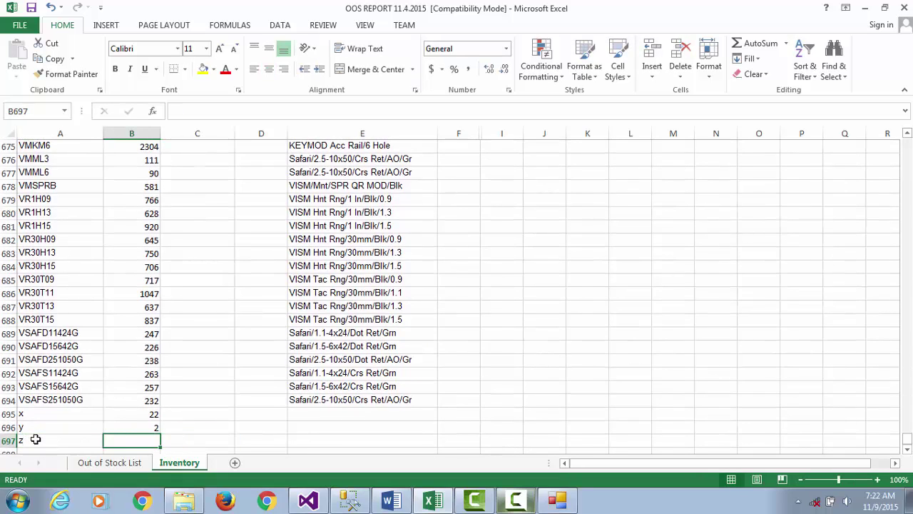
pyautogui.write('2')
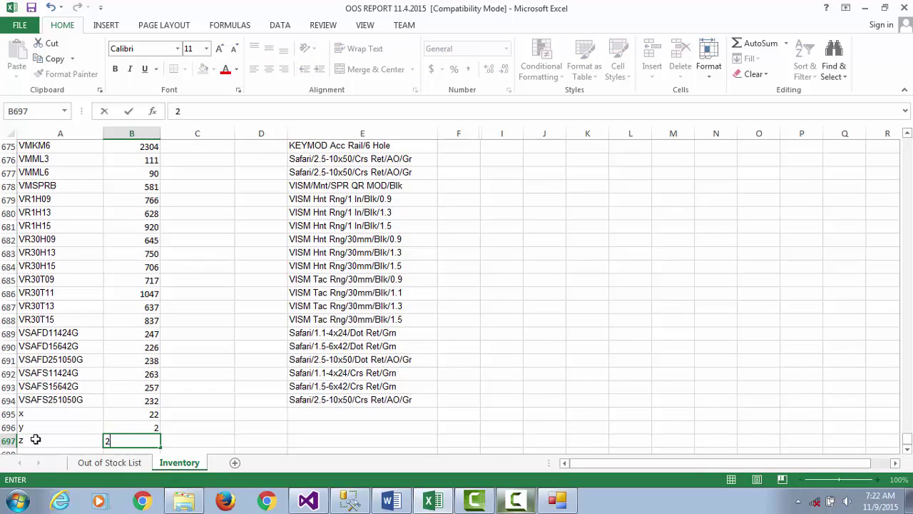
# Save the workbook in its current format despite the compatibility issues, and minimize Excel
pyautogui.hotkey('ctrl', 's')
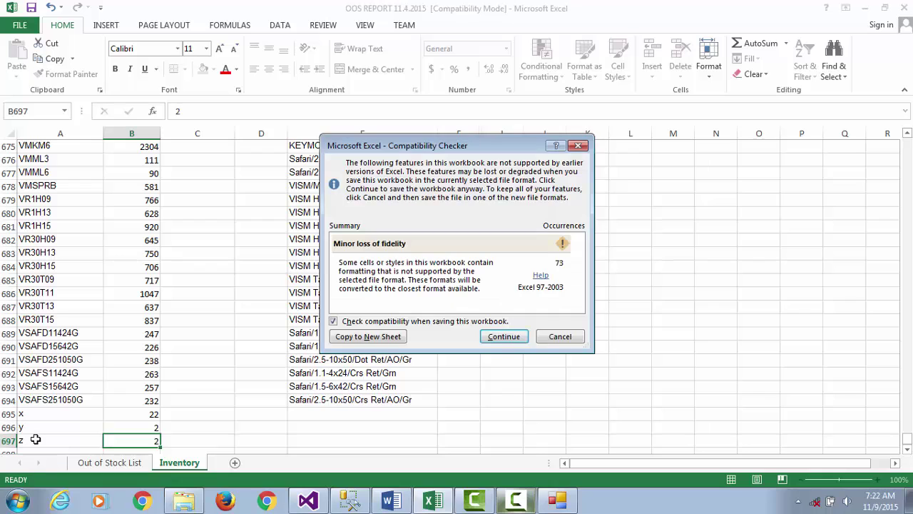
pyautogui.click(503, 338)
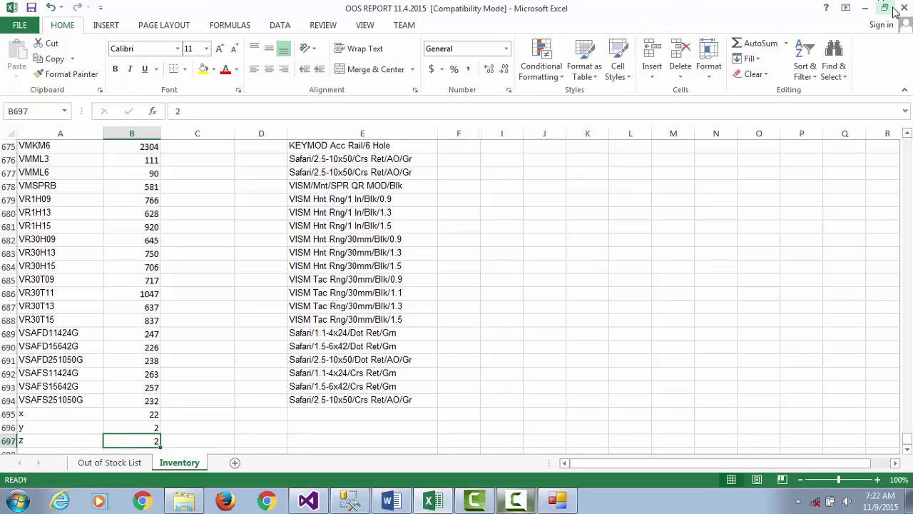
pyautogui.click(864, 14)
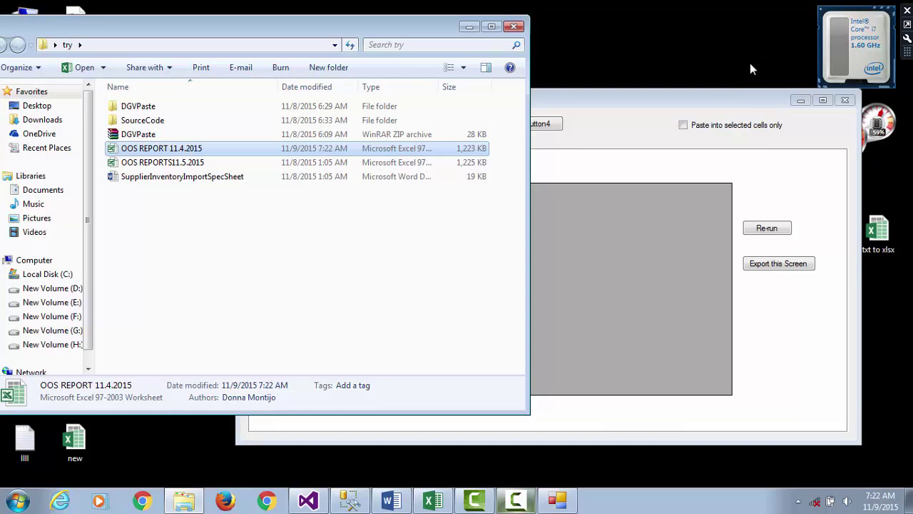
# Import the OOS REPORT 11.4.2015 workbook into Form1
pyautogui.click(696, 108)
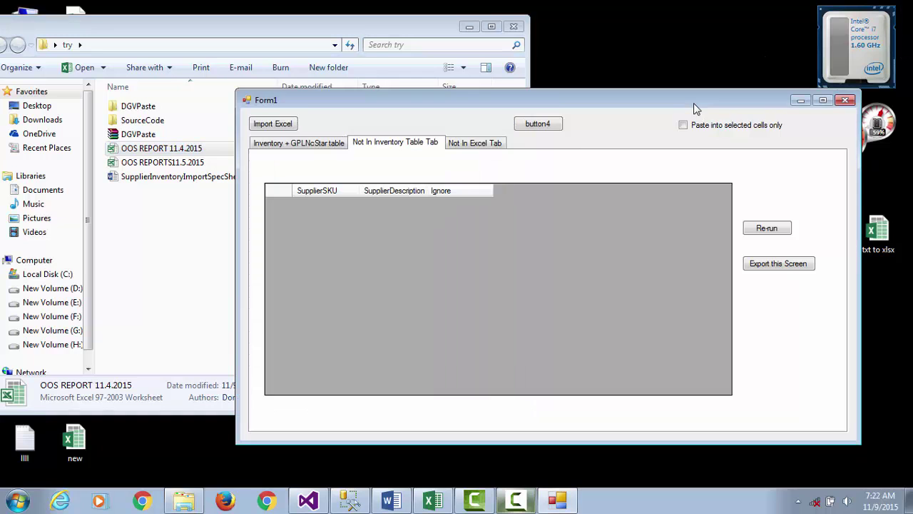
pyautogui.click(272, 124)
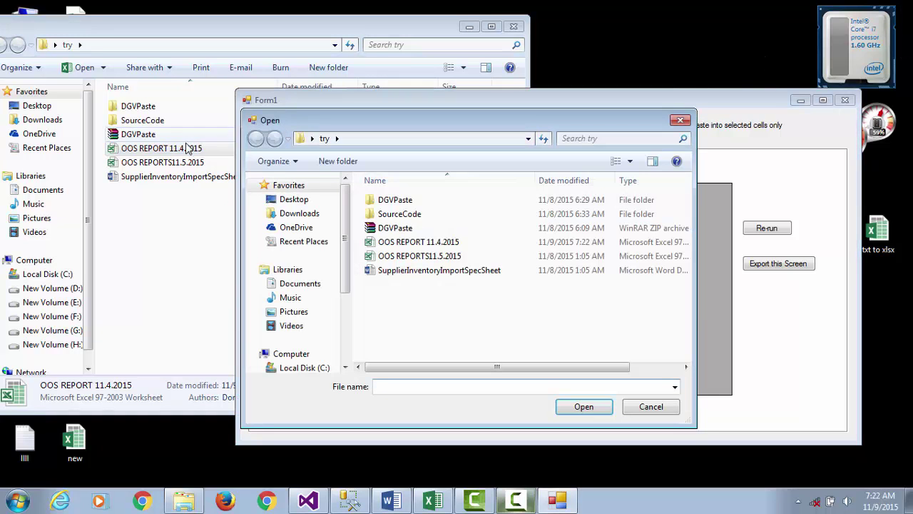
pyautogui.click(427, 242)
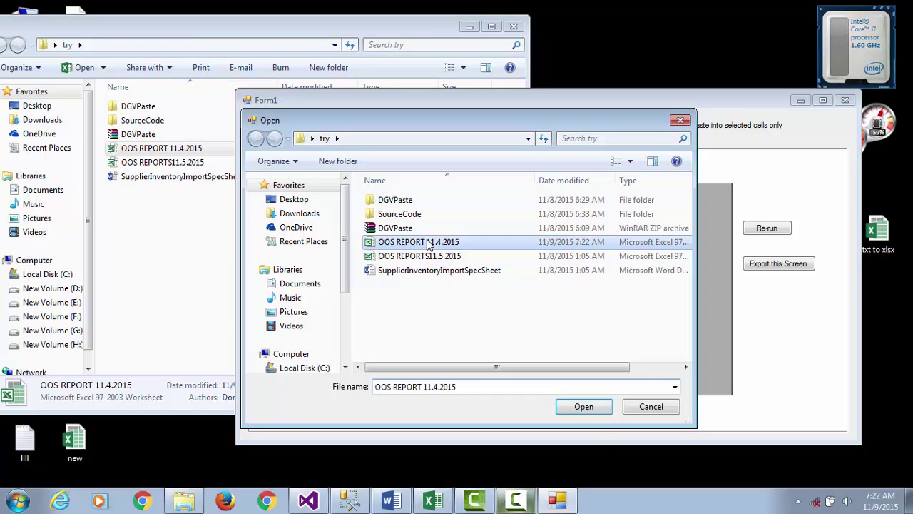
pyautogui.click(593, 407)
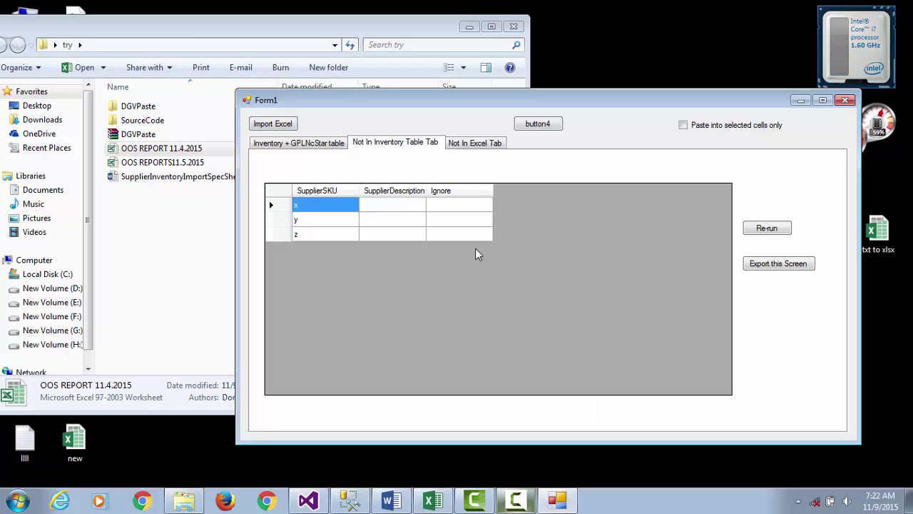
# Re-execute the GPLNcStar table query in SQL Server Management Studio to review the imported data, and return to Form1
pyautogui.click(348, 501)
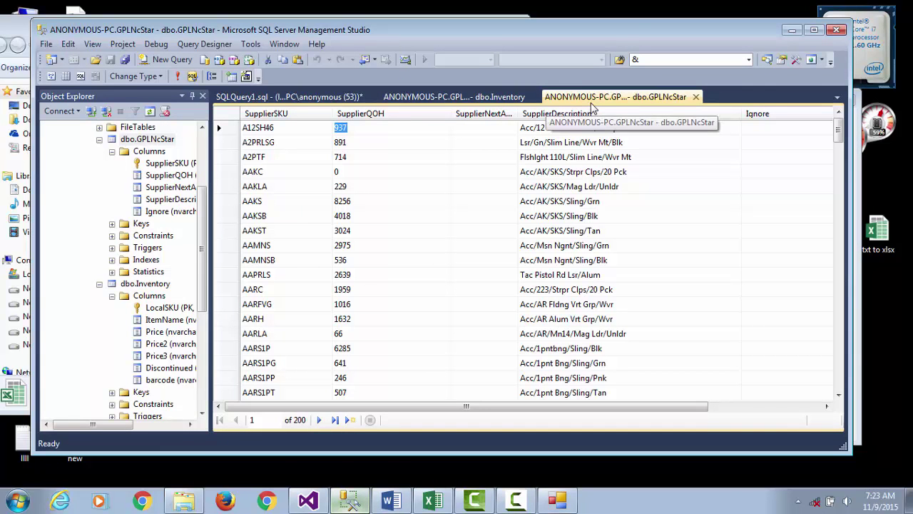
pyautogui.click(177, 75)
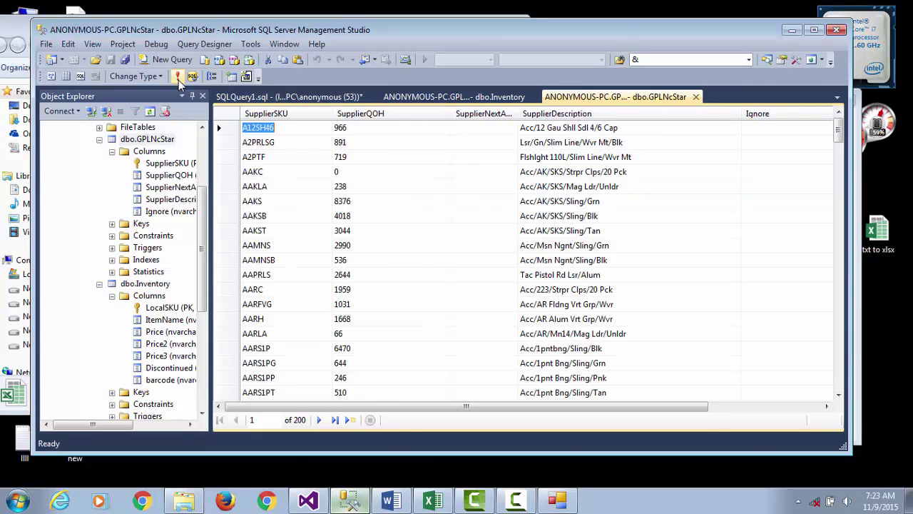
pyautogui.moveTo(838, 133); pyautogui.dragTo(817, 130)
pyautogui.click(790, 31)
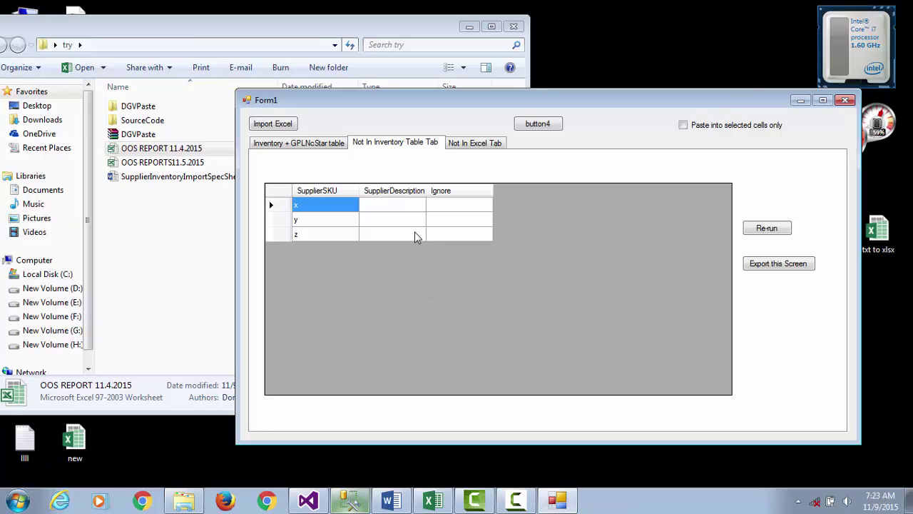
# Highlight the x, y and z rows in the Not In Inventory Table list, and compare them with the Inventory table in SQL Server Management Studio
pyautogui.moveTo(417, 237); pyautogui.dragTo(305, 209)
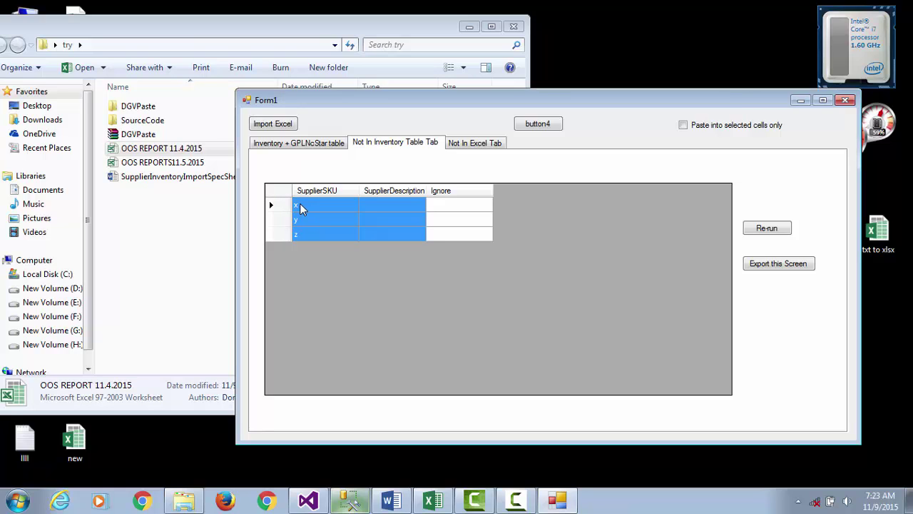
pyautogui.click(350, 499)
pyautogui.click(498, 99)
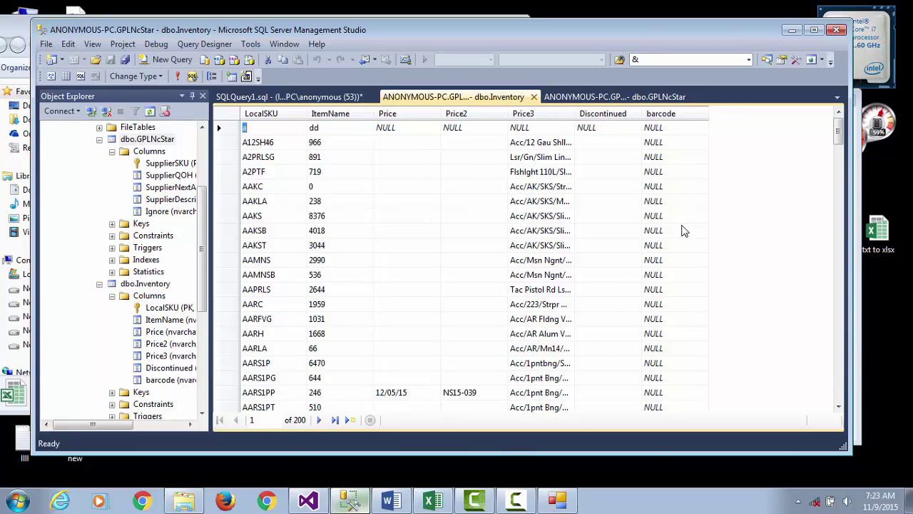
pyautogui.click(792, 29)
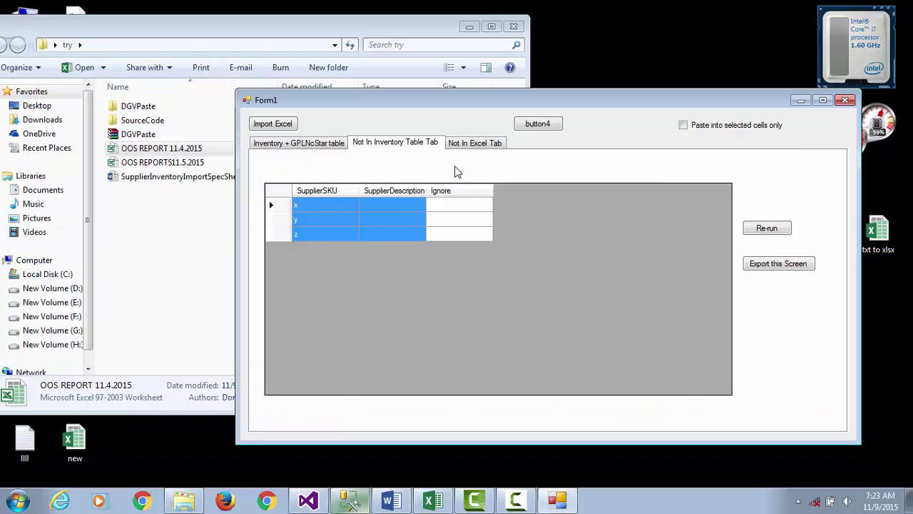
# Highlight requirement 9 with the Not In Inventory Table Tab description in the SupplierInventoryImportSpecSheet Word document, and return to Form1
pyautogui.click(397, 503)
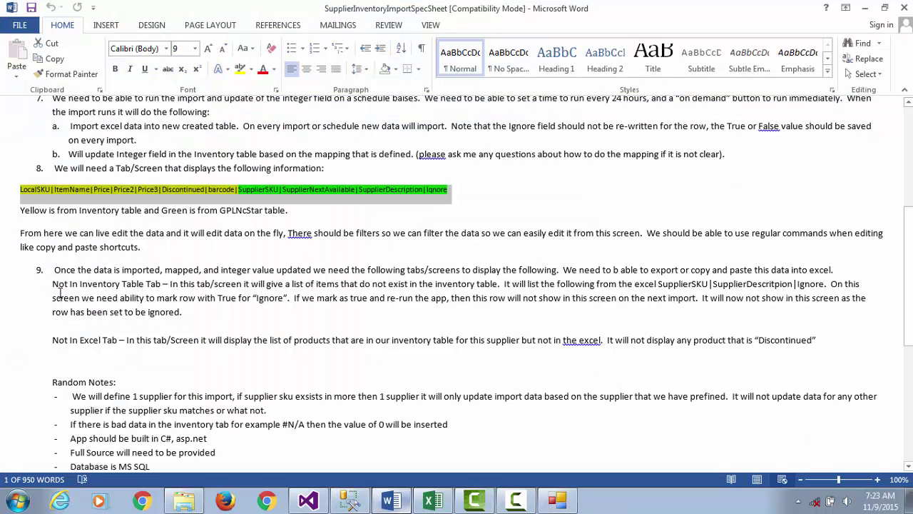
pyautogui.moveTo(52, 271); pyautogui.dragTo(183, 312)
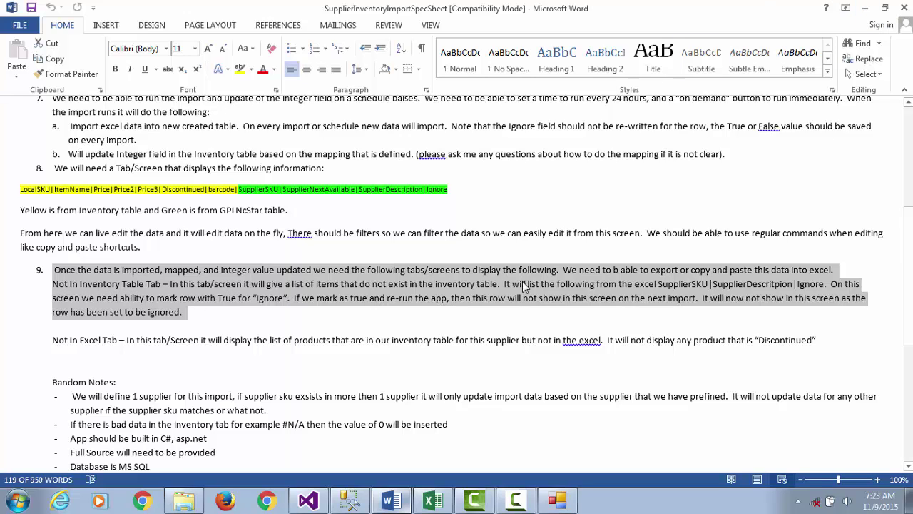
pyautogui.click(864, 8)
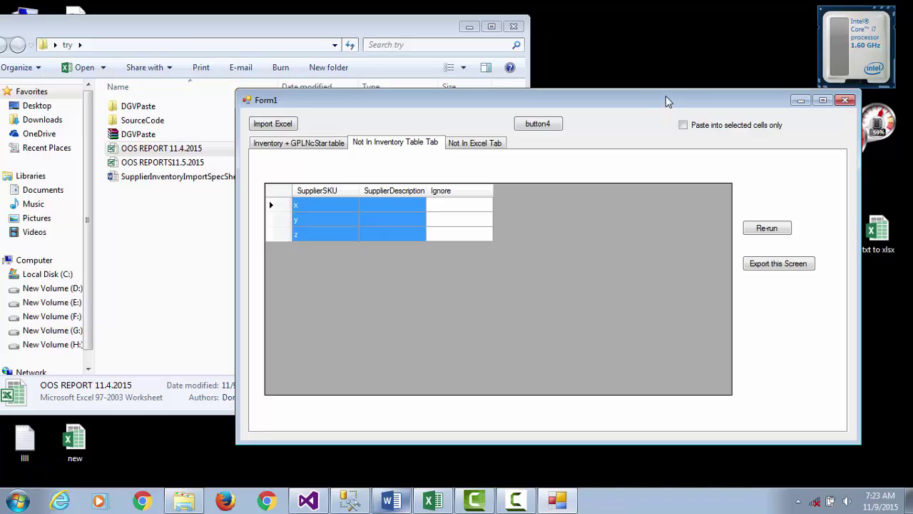
# Show Form1's Not In Excel list, and check its items against the Inventory table in SQL Server Management Studio
pyautogui.click(461, 145)
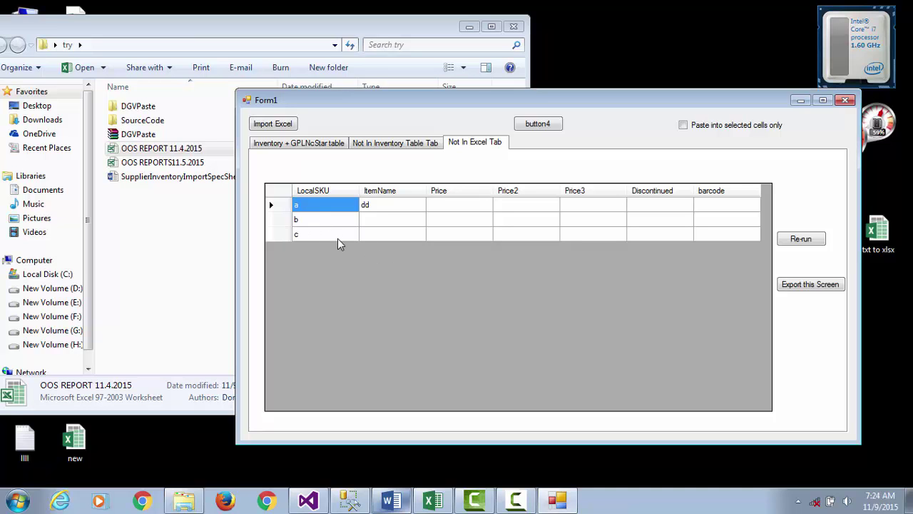
pyautogui.click(350, 501)
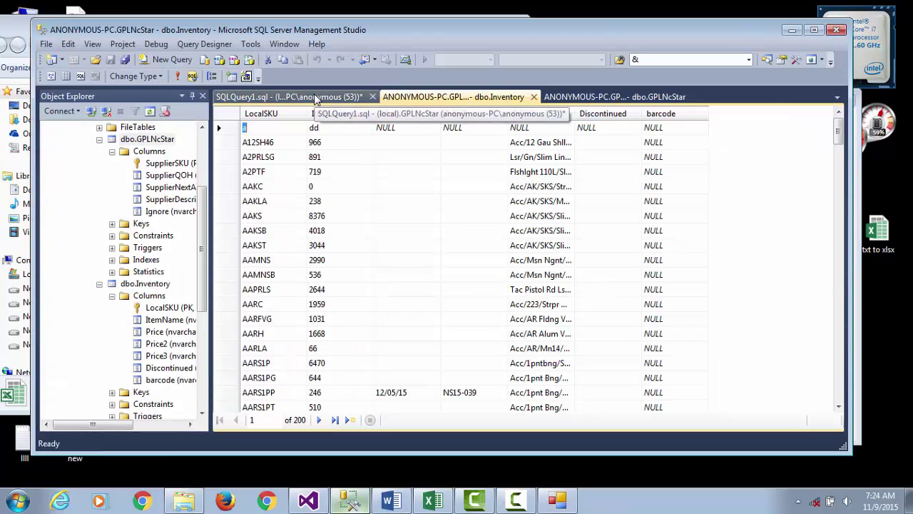
pyautogui.click(790, 31)
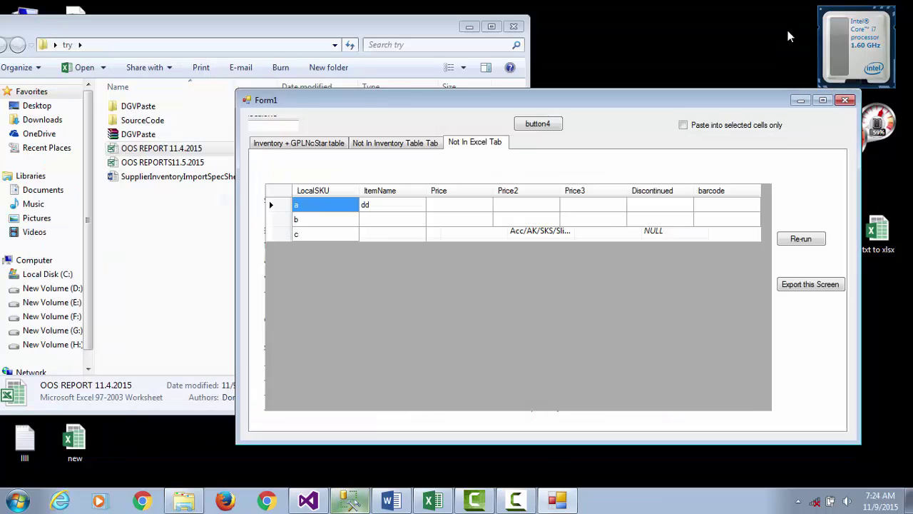
# Highlight the Not In Excel Tab requirement in the Word specification, and review the Random Notes below it
pyautogui.click(390, 501)
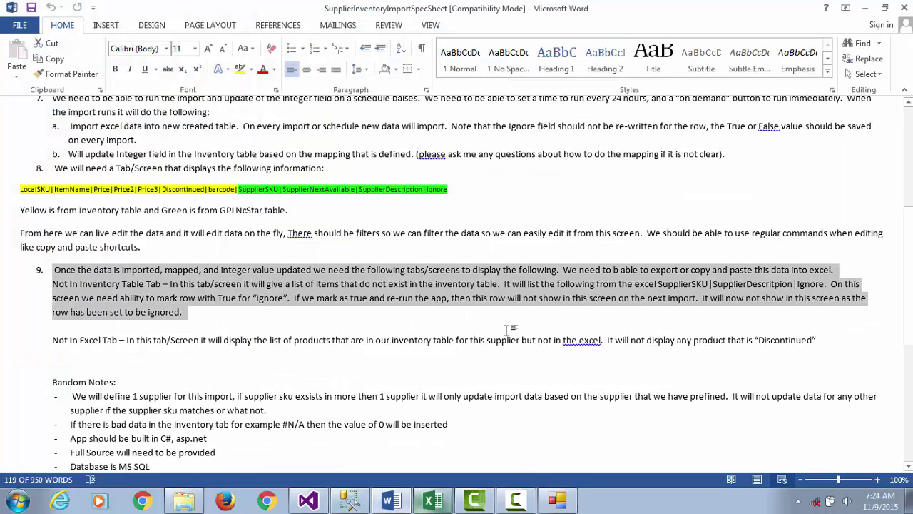
pyautogui.moveTo(819, 340); pyautogui.dragTo(55, 345)
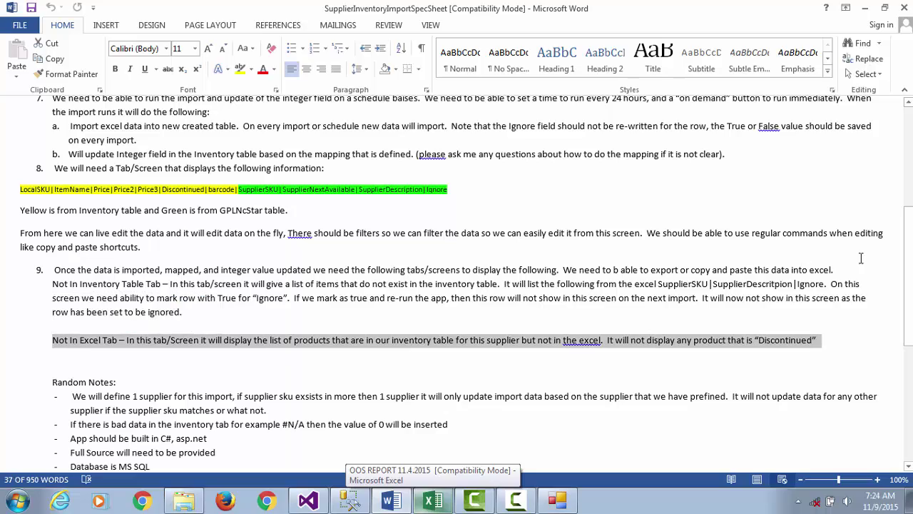
pyautogui.scroll(-5, 457, 285)
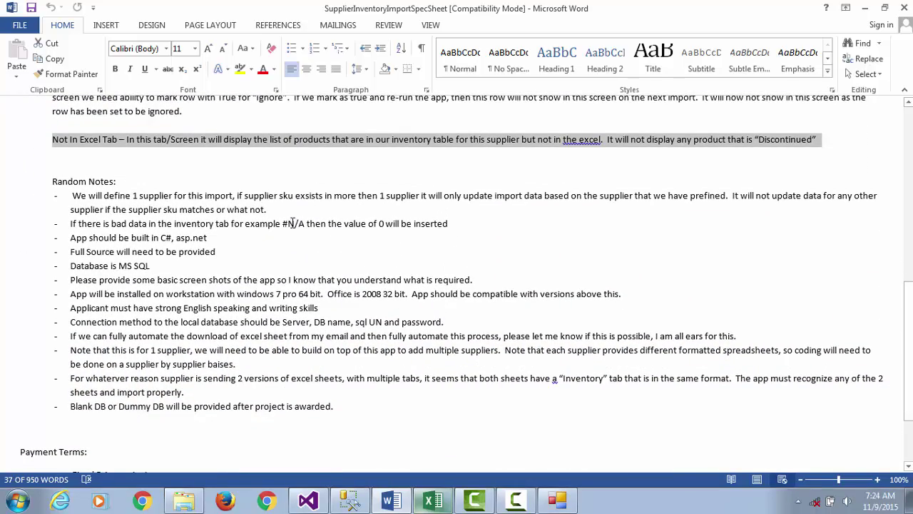
# Highlight #N/A and the value 0 in the bad-data note, and check the SupplierQOH column of the GPLNcStar table in SQL Server Management Studio
pyautogui.moveTo(307, 223); pyautogui.dragTo(245, 223)
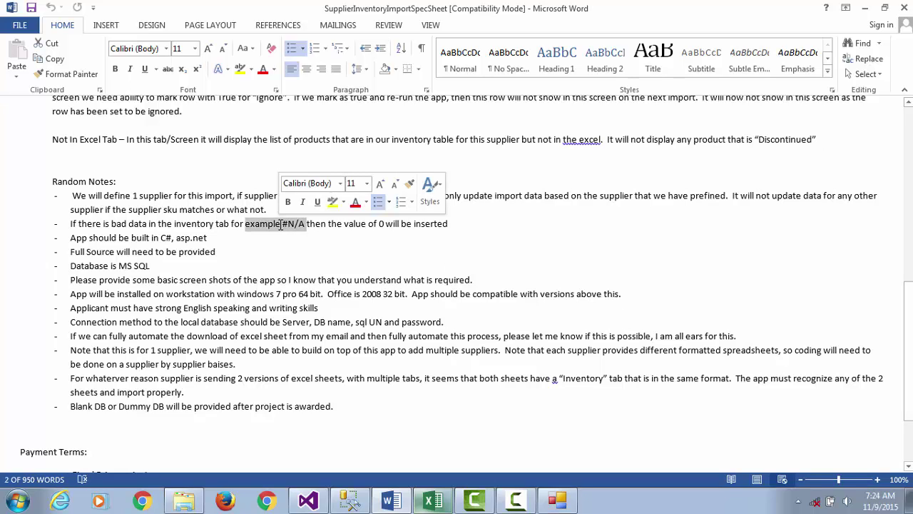
pyautogui.doubleClick(381, 223)
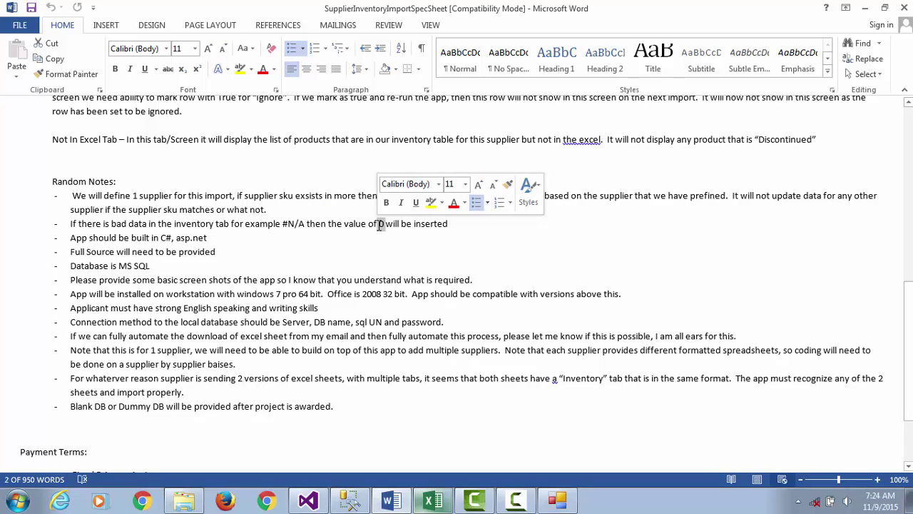
pyautogui.click(350, 500)
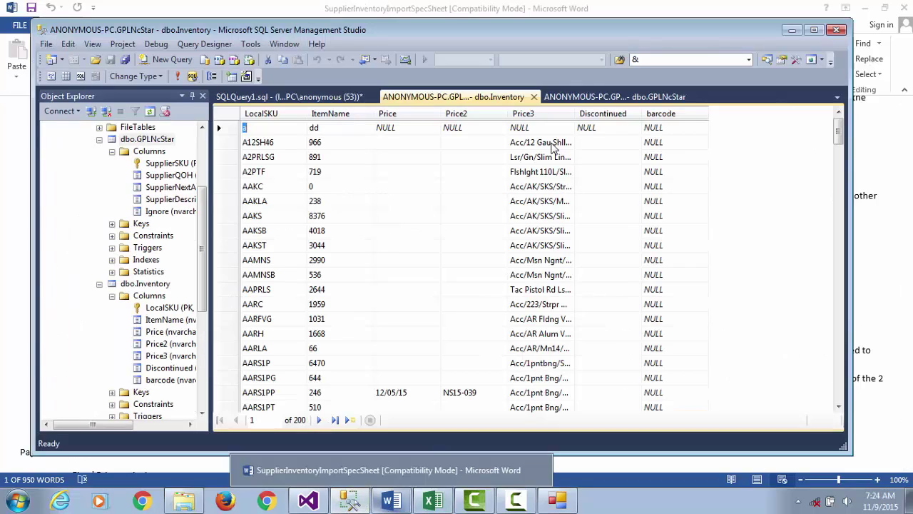
pyautogui.click(610, 96)
pyautogui.moveTo(363, 129); pyautogui.dragTo(373, 424)
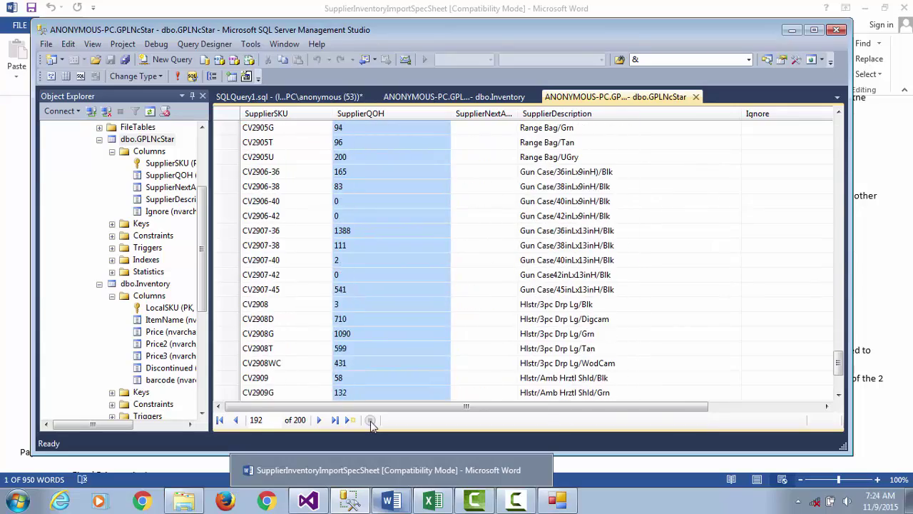
pyautogui.moveTo(839, 362); pyautogui.dragTo(840, 125)
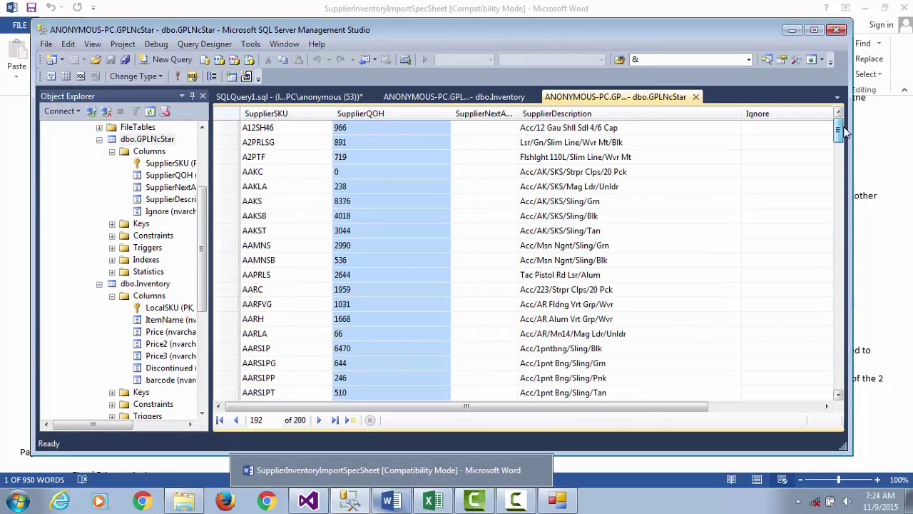
# Return to the Word specification, highlight the Random Notes from Full Source to Connection method, and review the Payment Terms
pyautogui.click(630, 5)
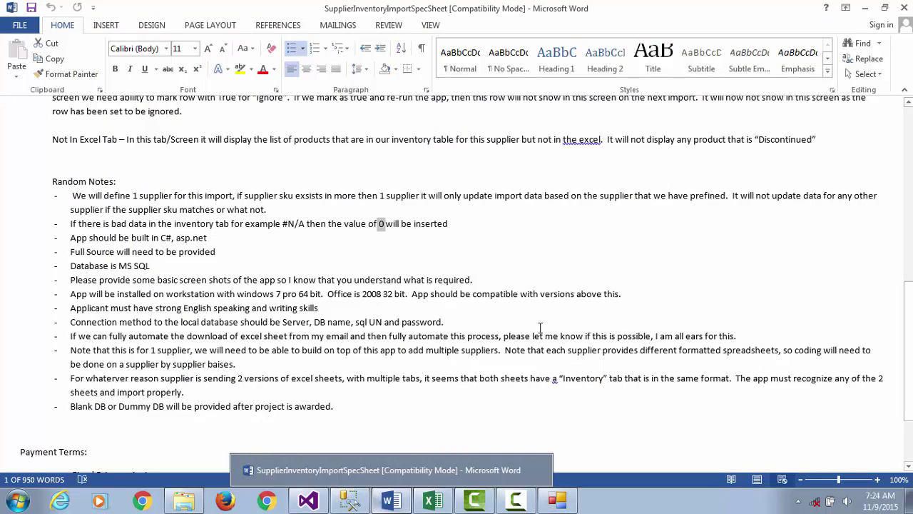
pyautogui.moveTo(443, 323); pyautogui.dragTo(166, 251)
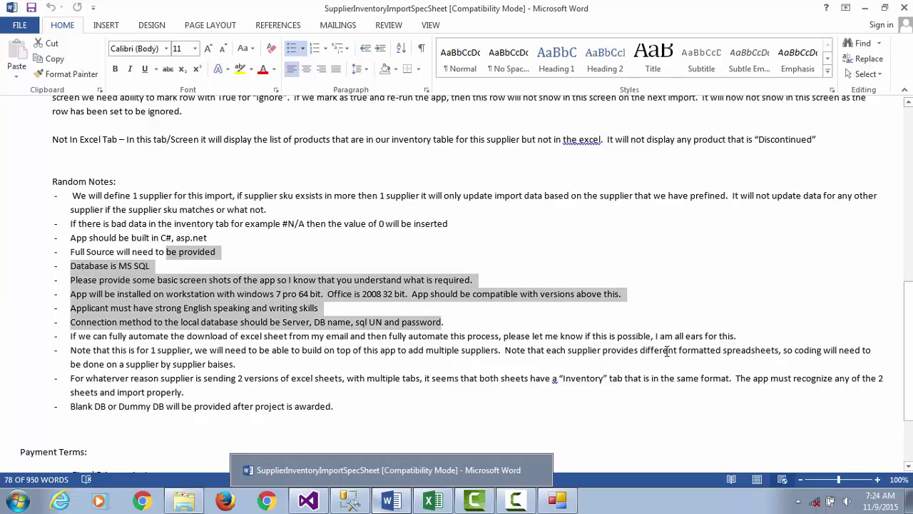
pyautogui.scroll(-3, 908, 350)
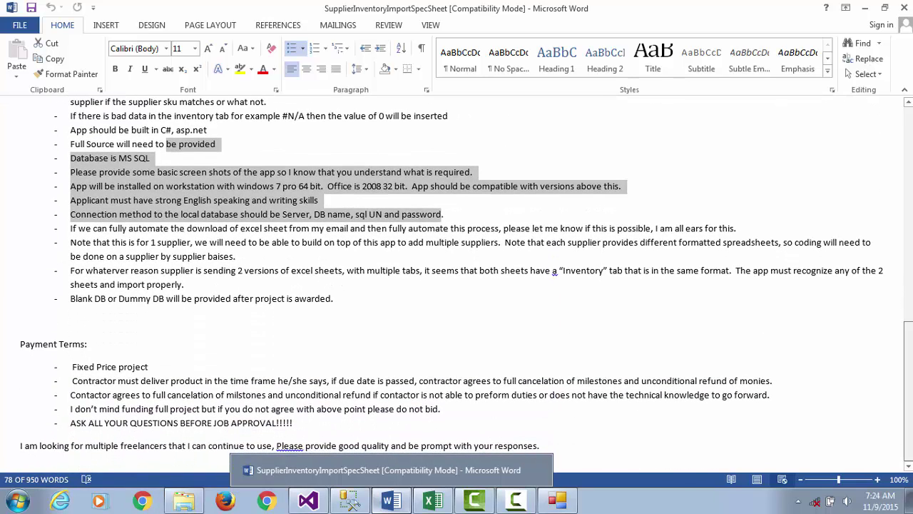
pyautogui.scroll(8, 755, 325)
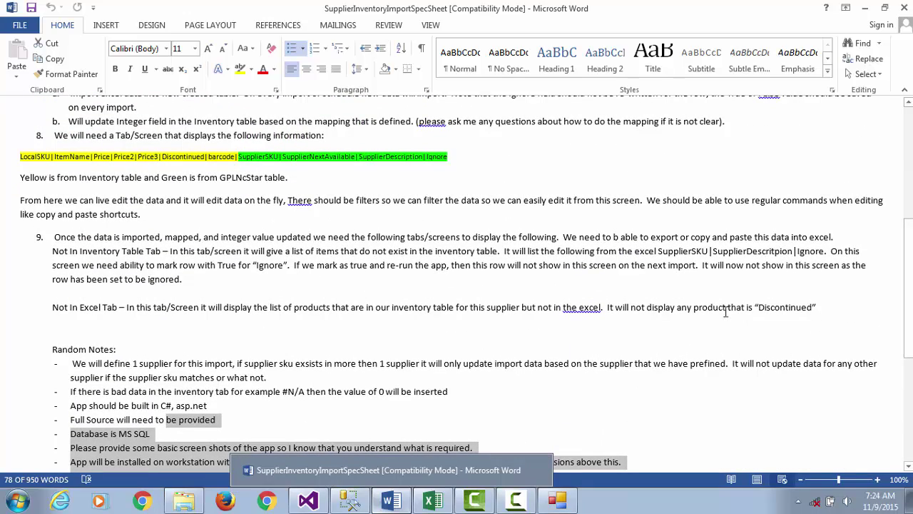
# Switch to Form1, set Ignore to true for row y in the Not In Inventory Table list, and re-run it
pyautogui.click(865, 8)
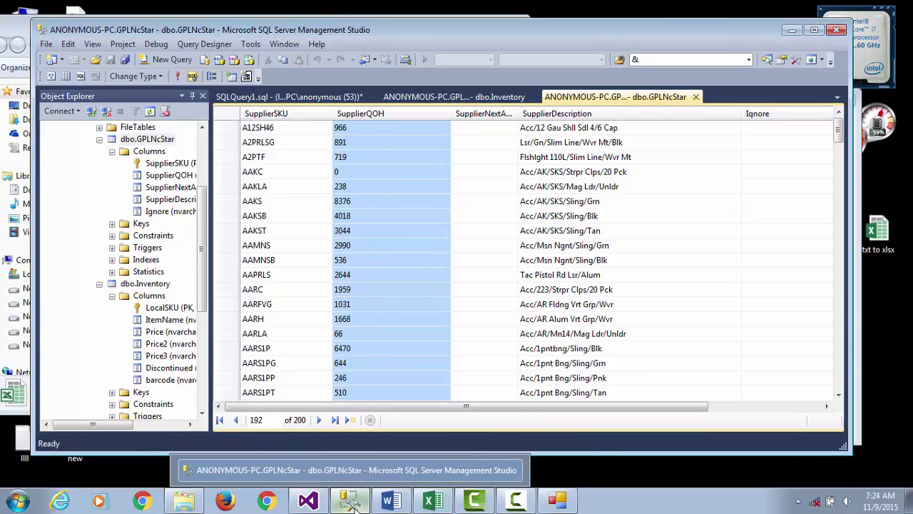
pyautogui.moveTo(581, 500)
pyautogui.click(556, 470)
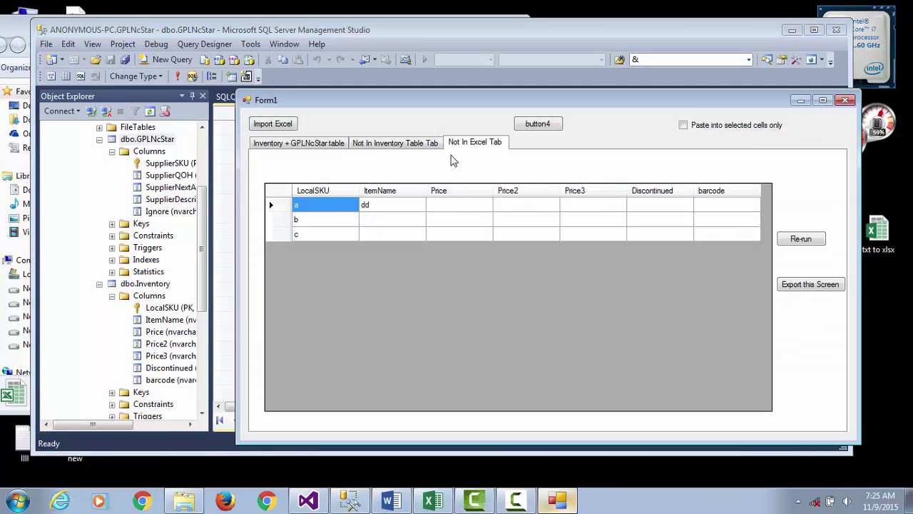
pyautogui.click(408, 145)
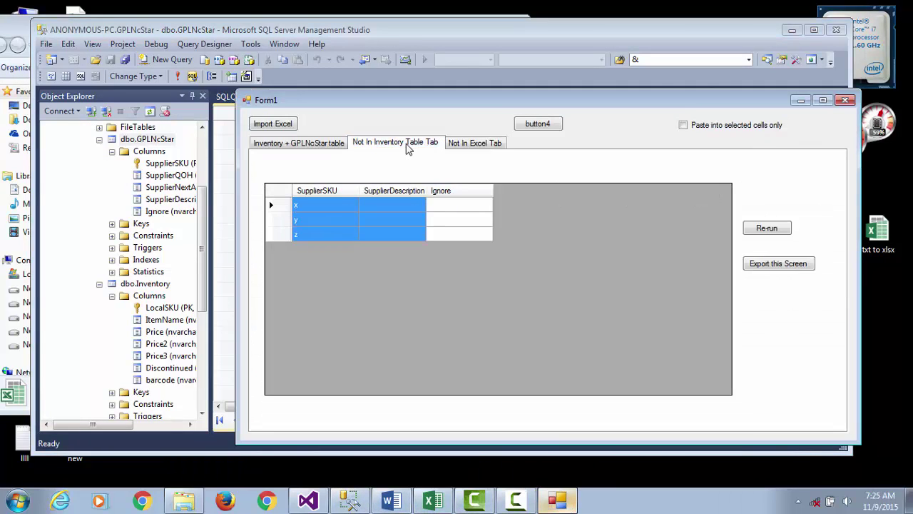
pyautogui.click(444, 209)
pyautogui.click(459, 225)
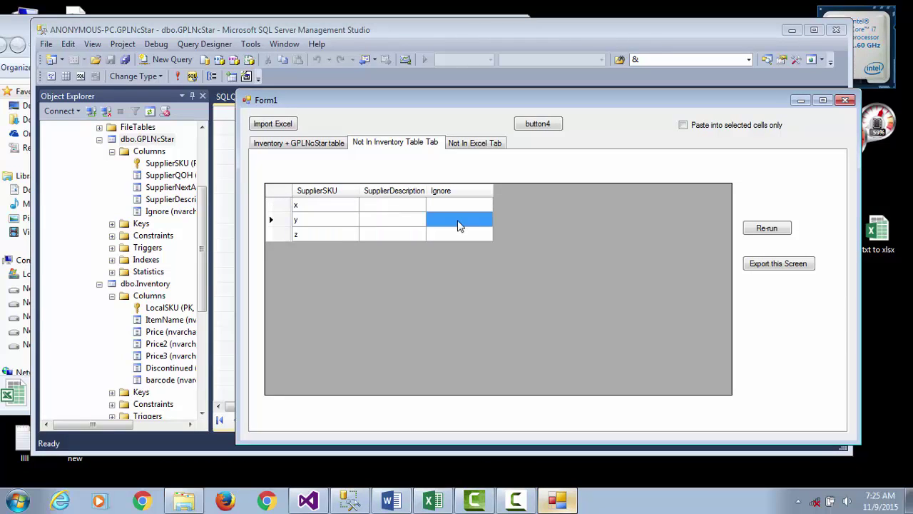
pyautogui.click(468, 221)
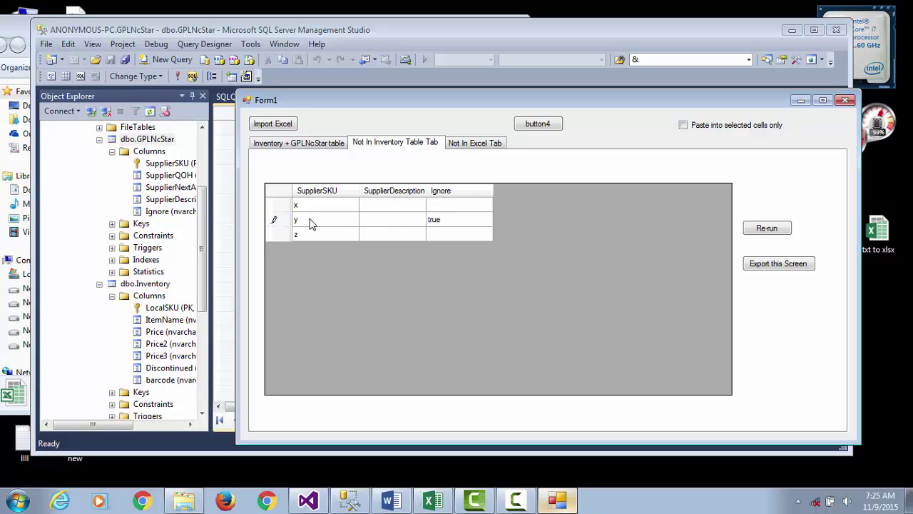
pyautogui.moveTo(310, 224); pyautogui.dragTo(508, 230)
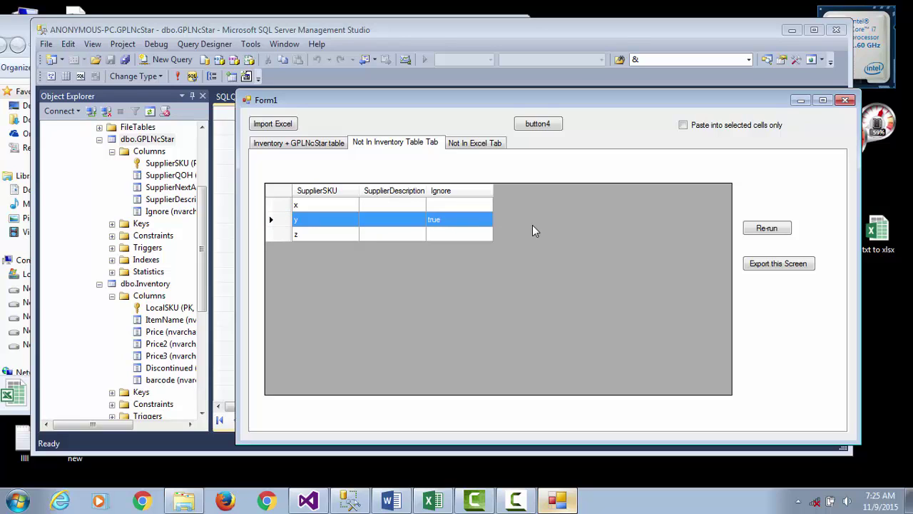
pyautogui.click(764, 228)
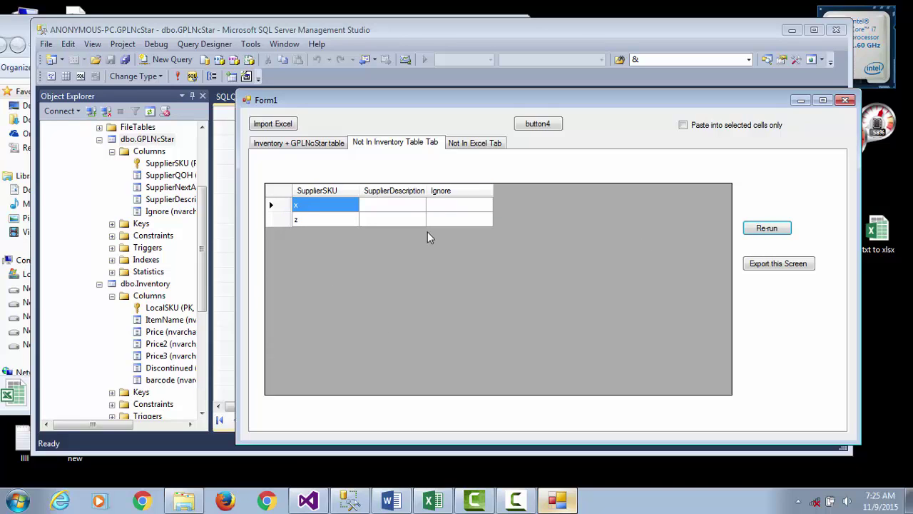
# Set Discontinued to true for row b in the Not In Excel list, and re-run the list
pyautogui.click(488, 145)
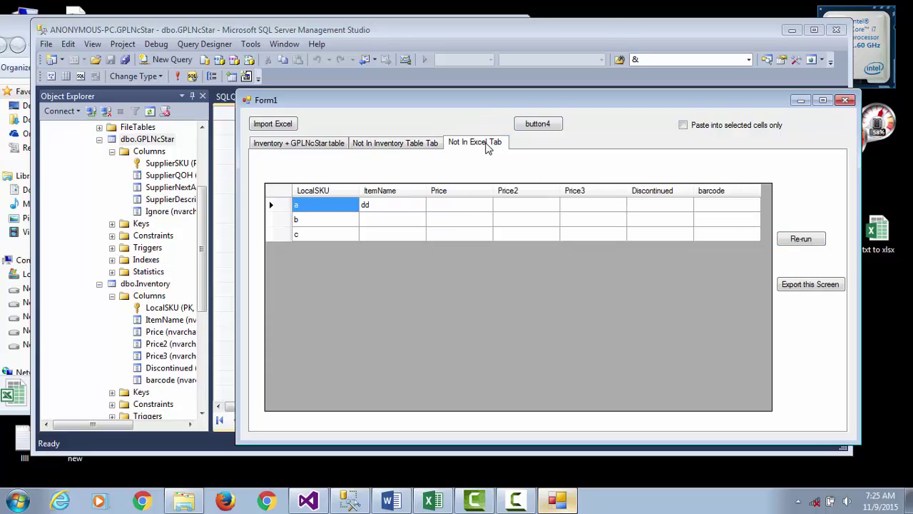
pyautogui.click(657, 224)
pyautogui.click(654, 220)
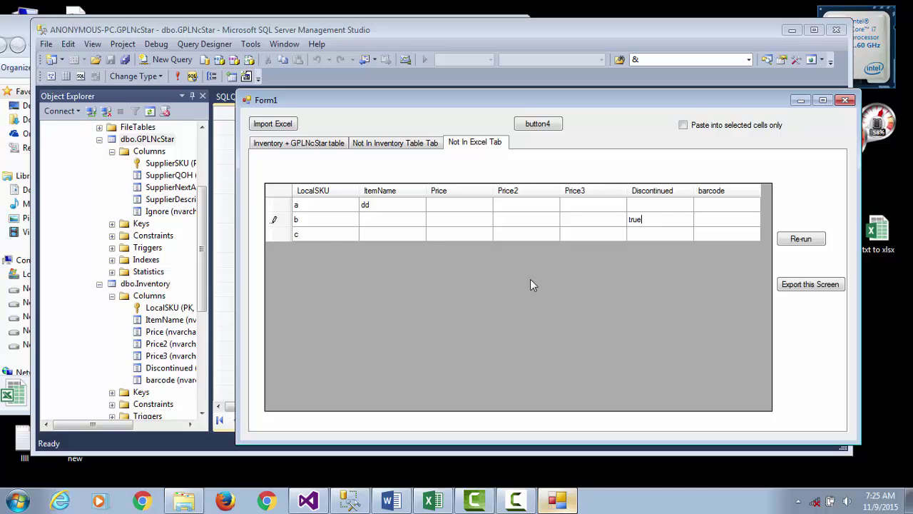
pyautogui.click(287, 221)
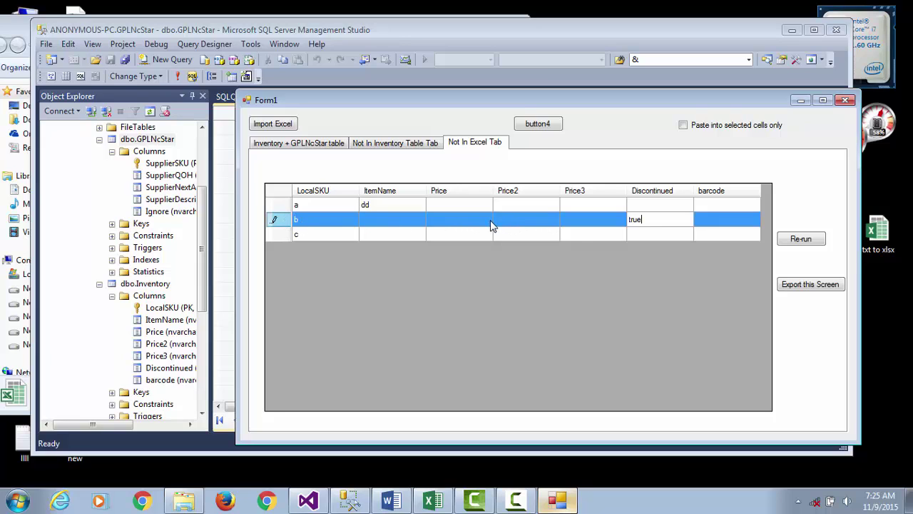
pyautogui.click(808, 243)
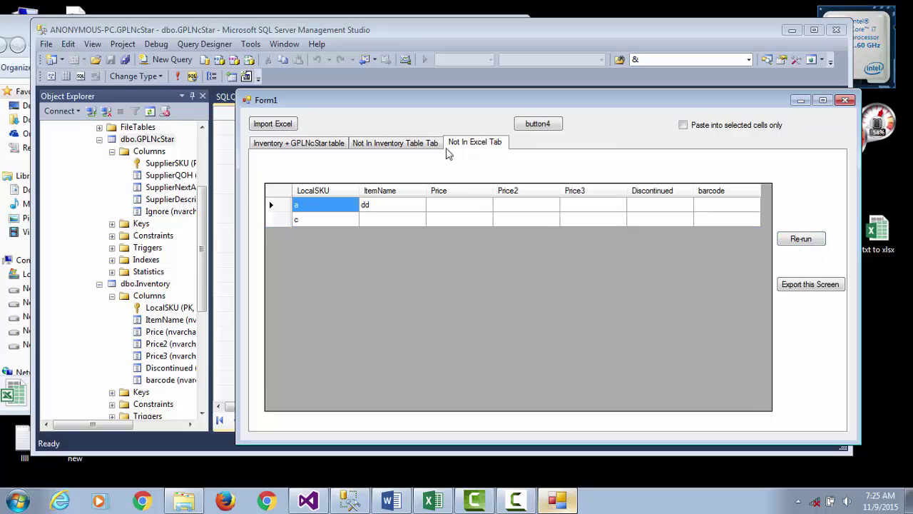
# Show Form1's Not In Inventory Table list again, and look at the Inventory table in SQL Server Management Studio
pyautogui.click(400, 146)
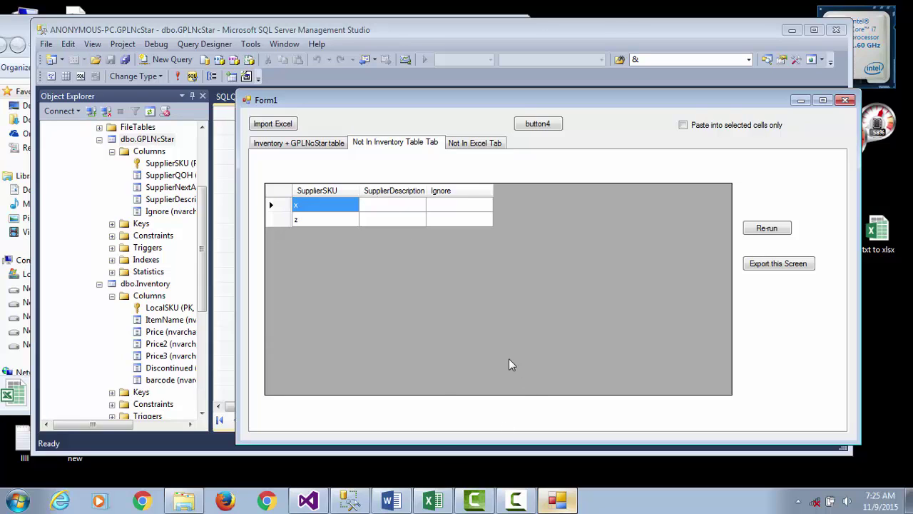
pyautogui.click(350, 502)
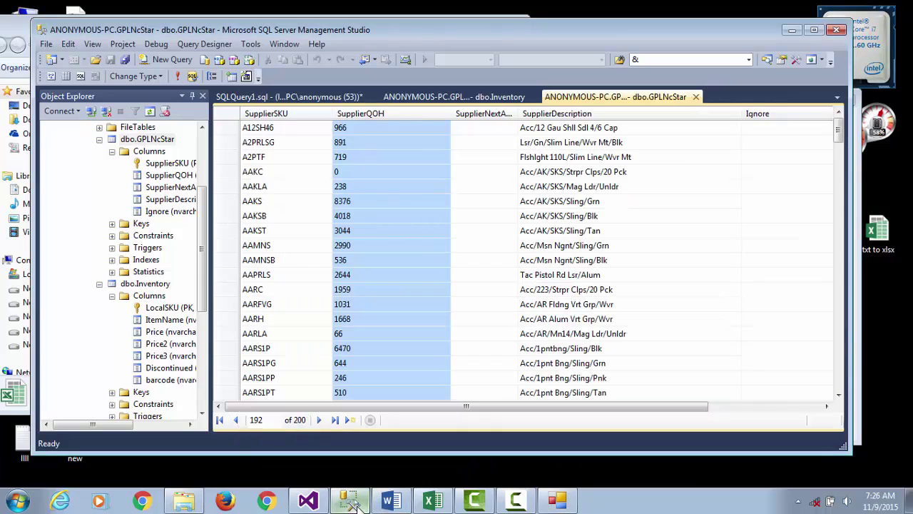
pyautogui.click(471, 102)
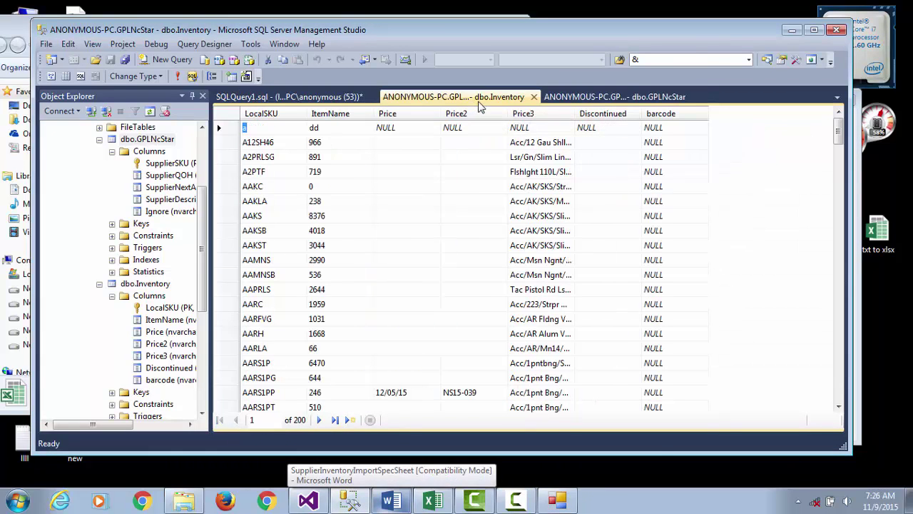
pyautogui.click(793, 33)
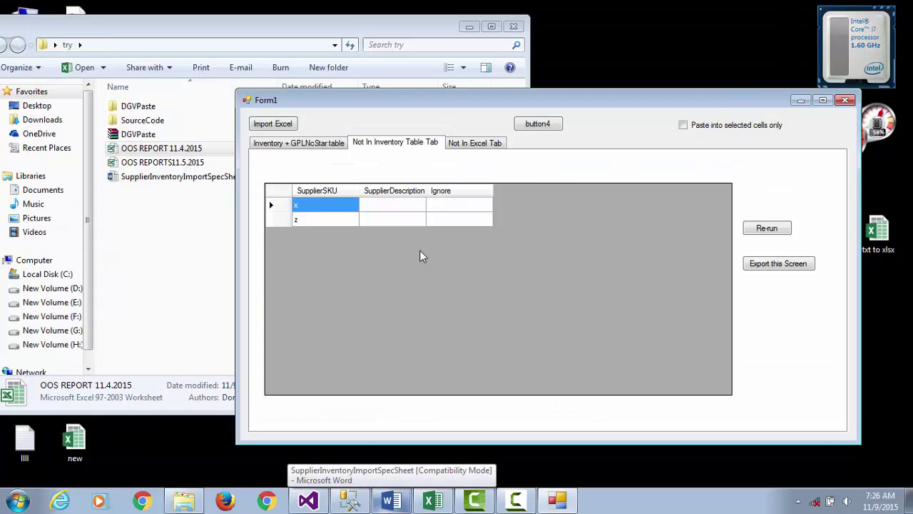
# Refresh the GPLNcStar table data in SQL Server Management Studio, examine its rows through to the Ignore column, and return to Form1
pyautogui.hotkey('alt', 'Tab')
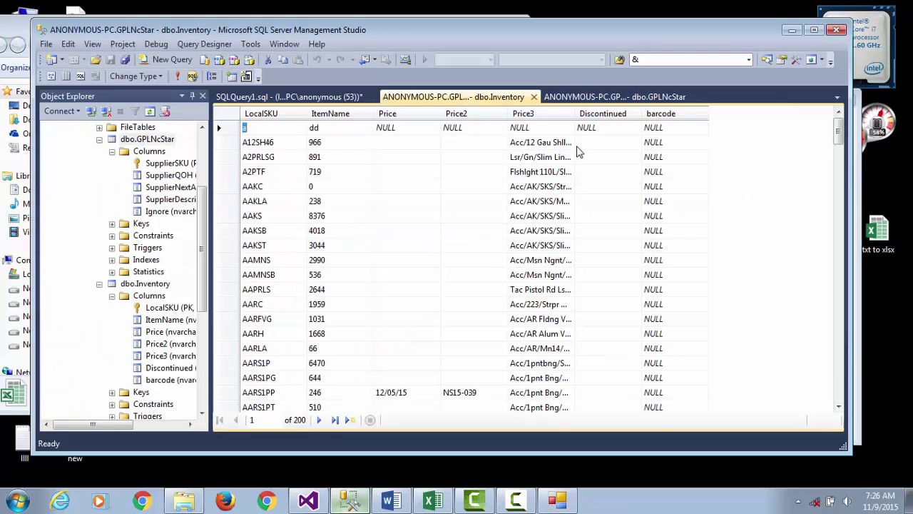
pyautogui.click(586, 100)
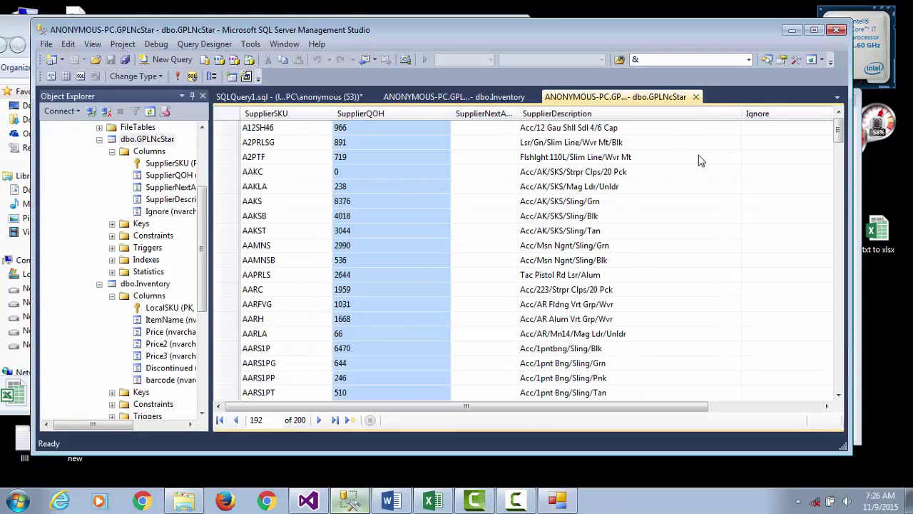
pyautogui.click(722, 154)
pyautogui.moveTo(839, 180); pyautogui.dragTo(839, 128)
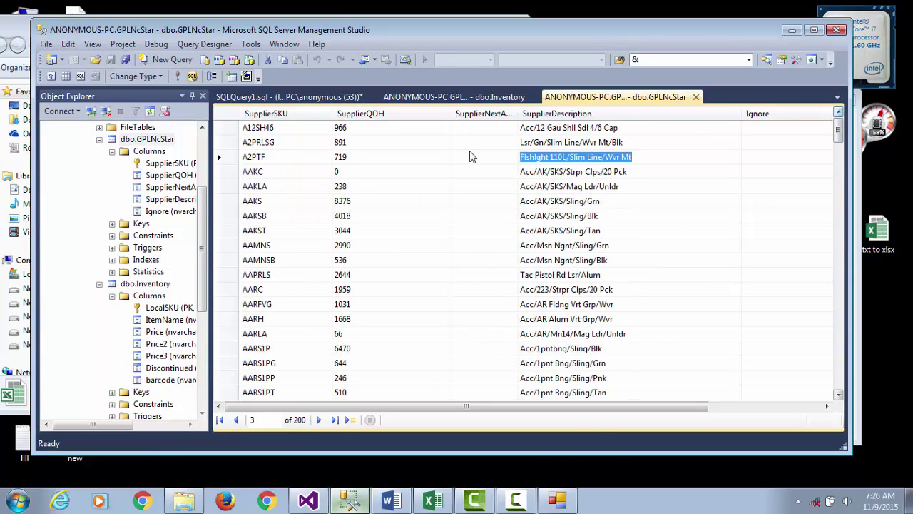
pyautogui.click(180, 76)
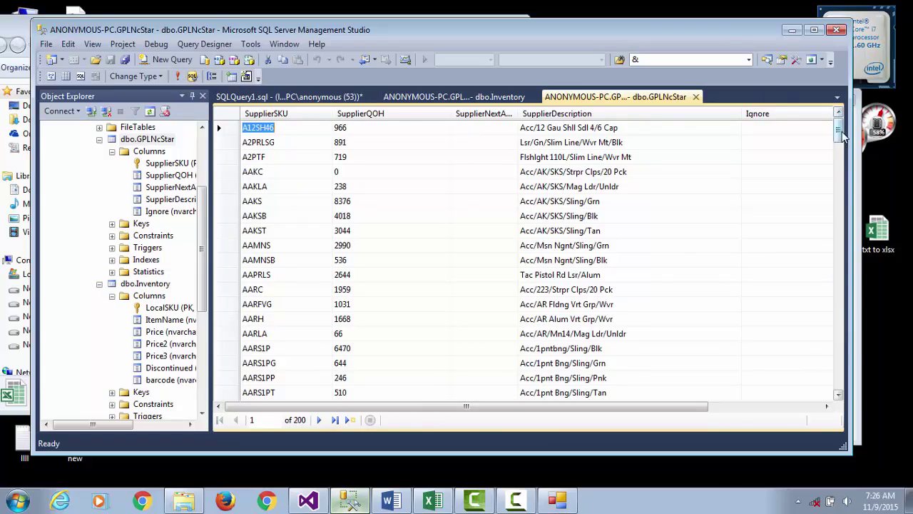
pyautogui.moveTo(839, 133); pyautogui.dragTo(838, 391)
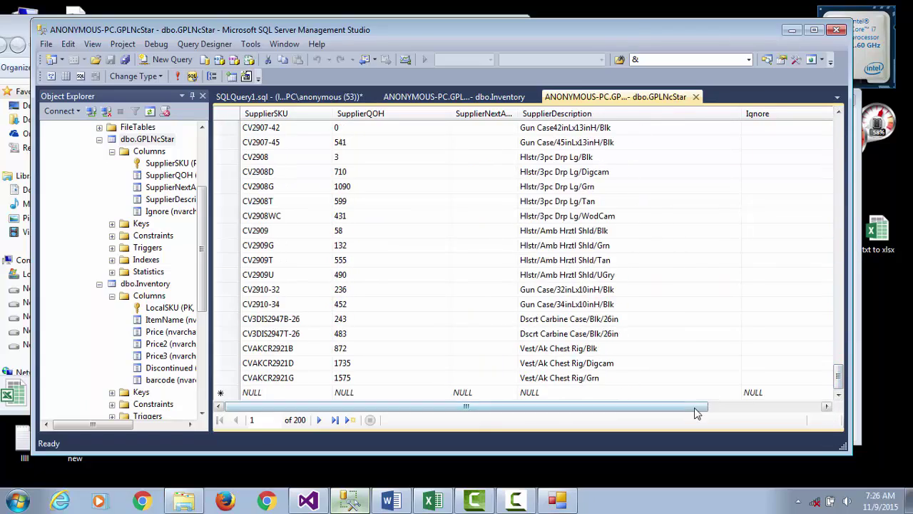
pyautogui.moveTo(695, 409); pyautogui.dragTo(837, 132)
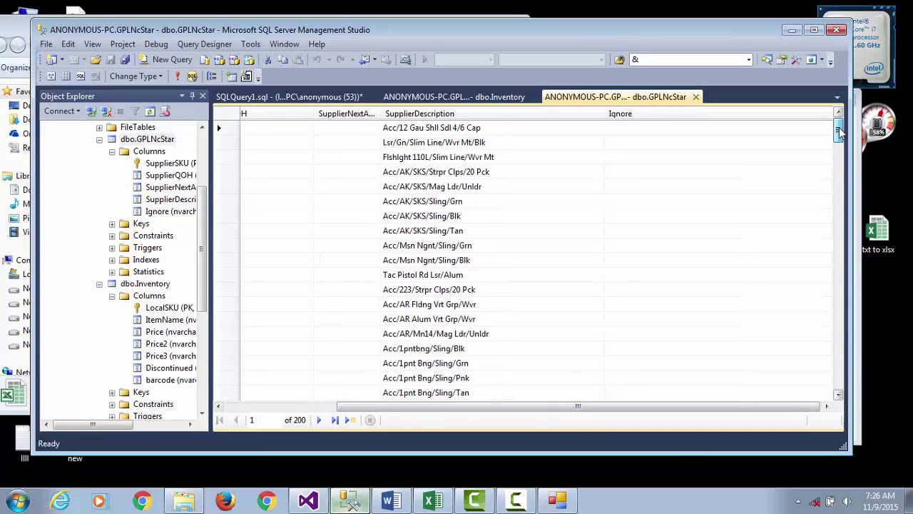
pyautogui.click(795, 33)
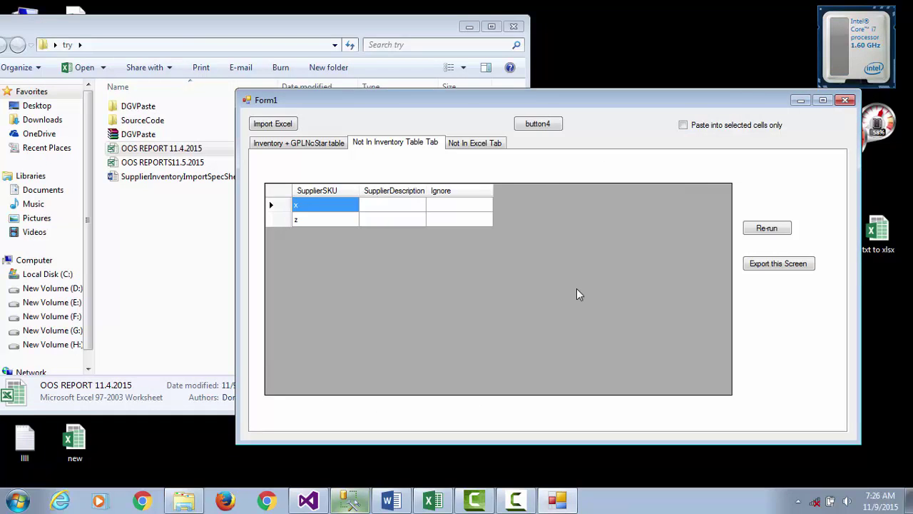
# Show Form1's Not In Excel list, and check row a's Discontinued cell in SQL Server Management Studio's Inventory table
pyautogui.click(466, 143)
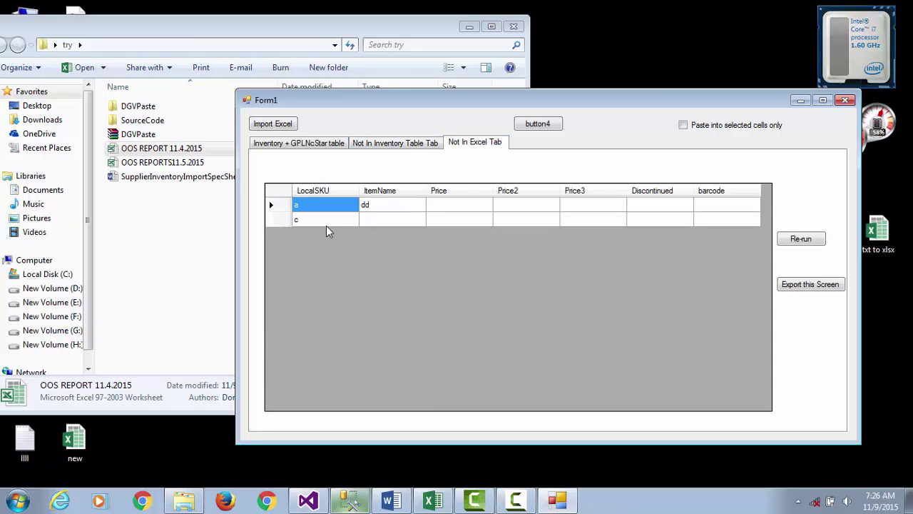
pyautogui.click(653, 204)
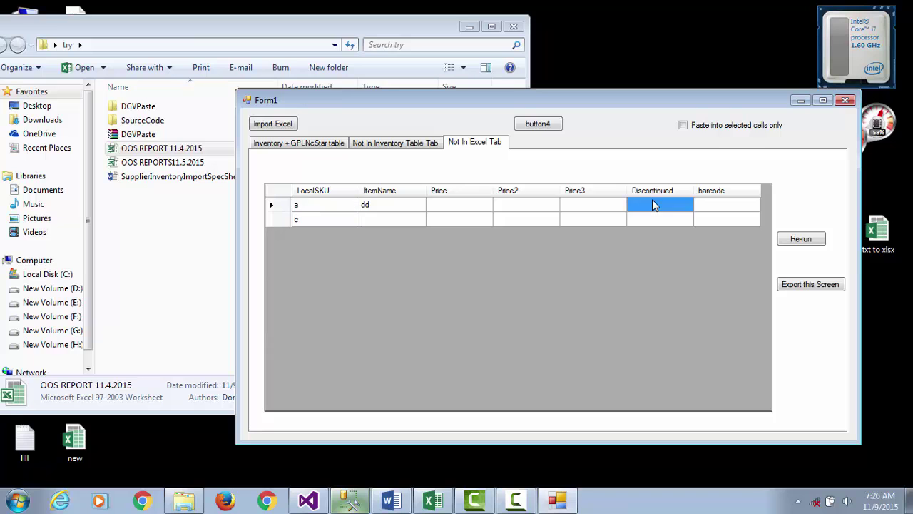
pyautogui.click(349, 499)
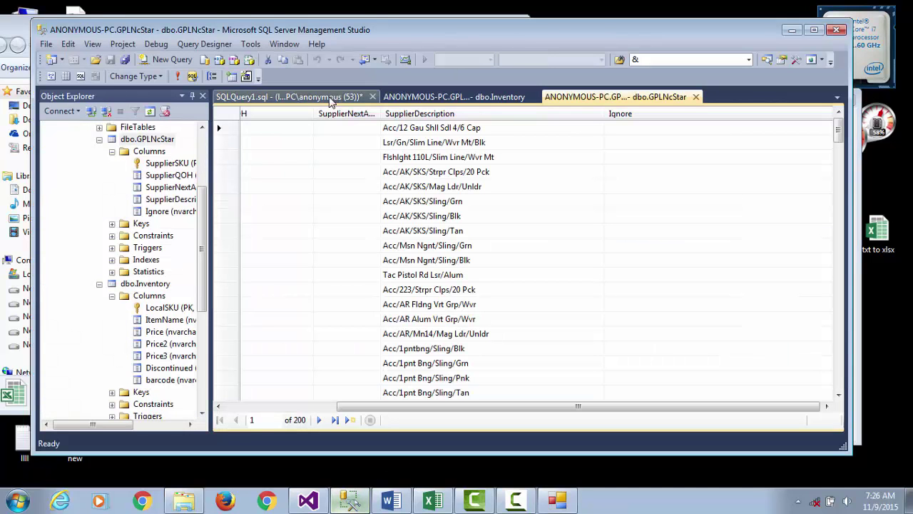
pyautogui.click(431, 98)
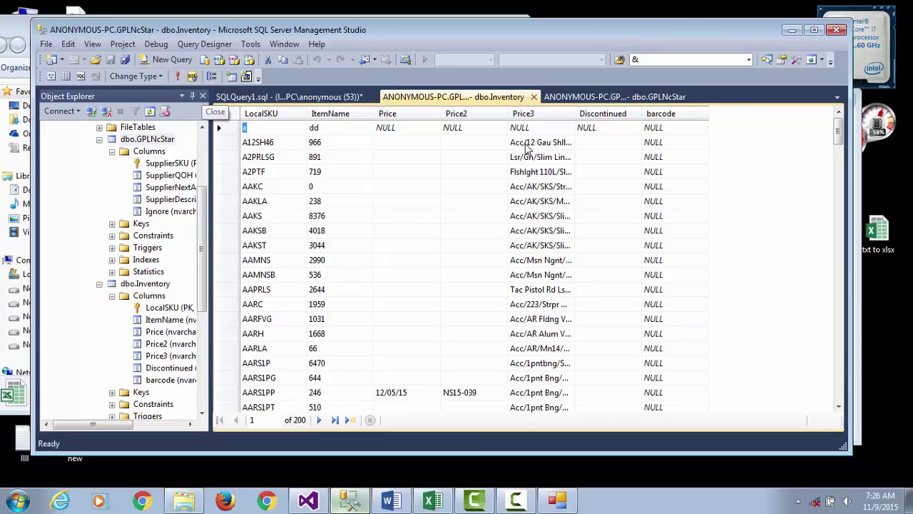
pyautogui.click(586, 128)
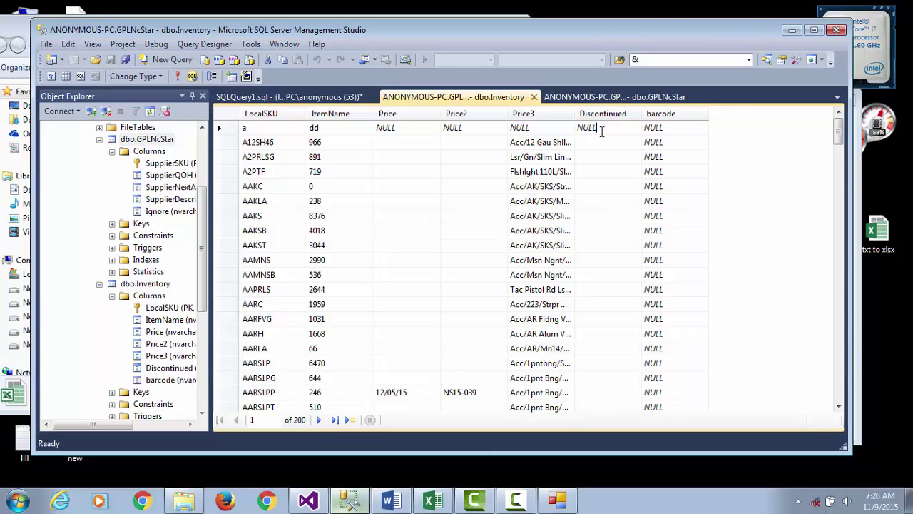
# Refresh the Inventory table data, find row b to examine its Discontinued value, and return to Form1
pyautogui.click(179, 77)
pyautogui.moveTo(839, 128); pyautogui.dragTo(842, 242)
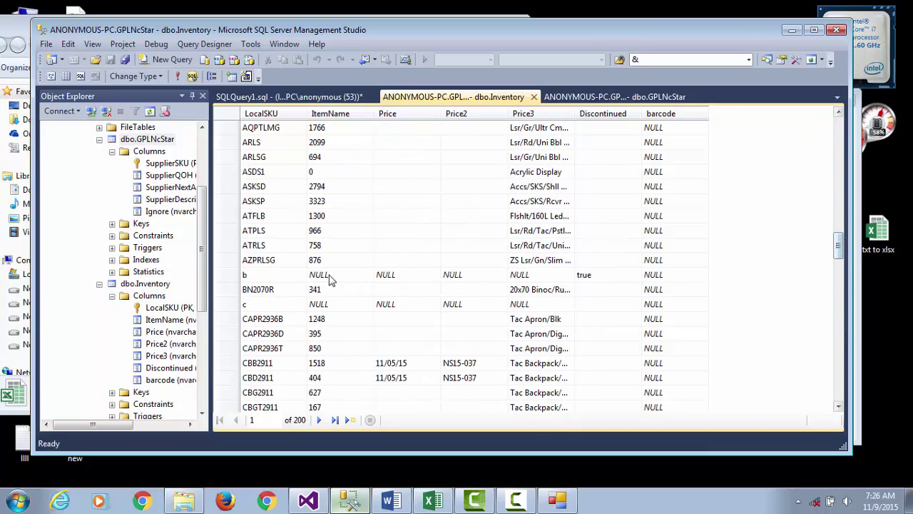
pyautogui.click(268, 277)
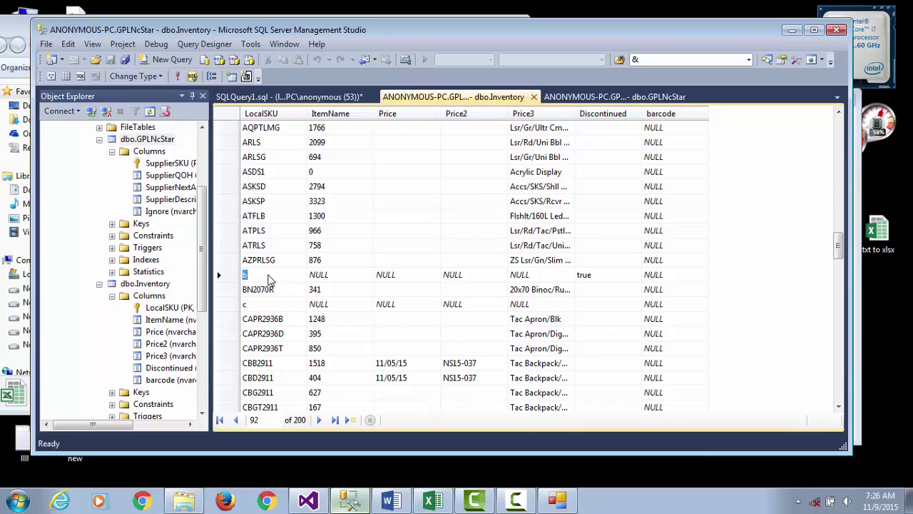
pyautogui.click(223, 278)
pyautogui.click(792, 31)
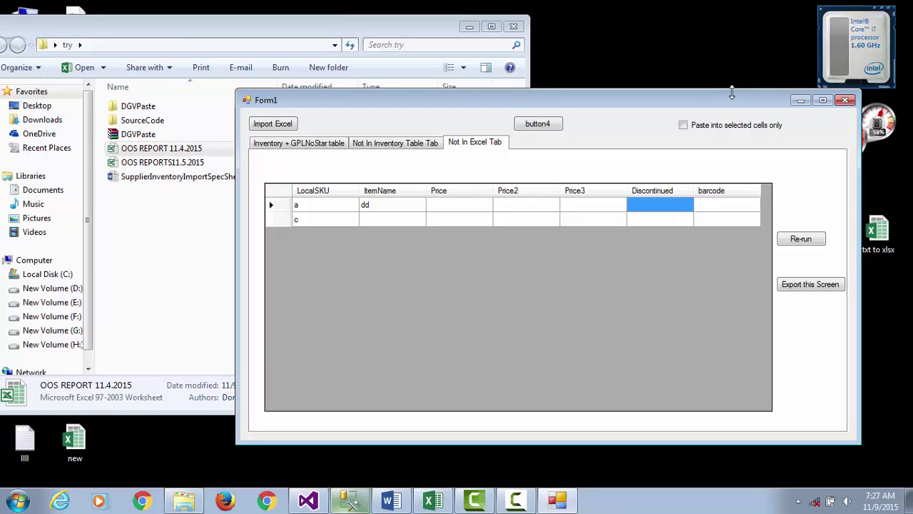
# Export the Not In Inventory Table list with rows x and z to the Desktop as an Excel .xls file named export
pyautogui.moveTo(715, 96); pyautogui.dragTo(685, 96)
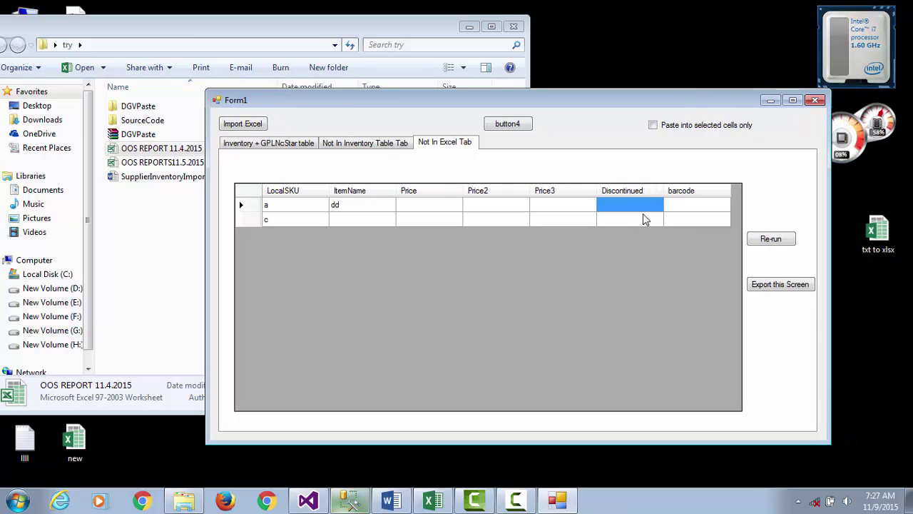
pyautogui.click(391, 145)
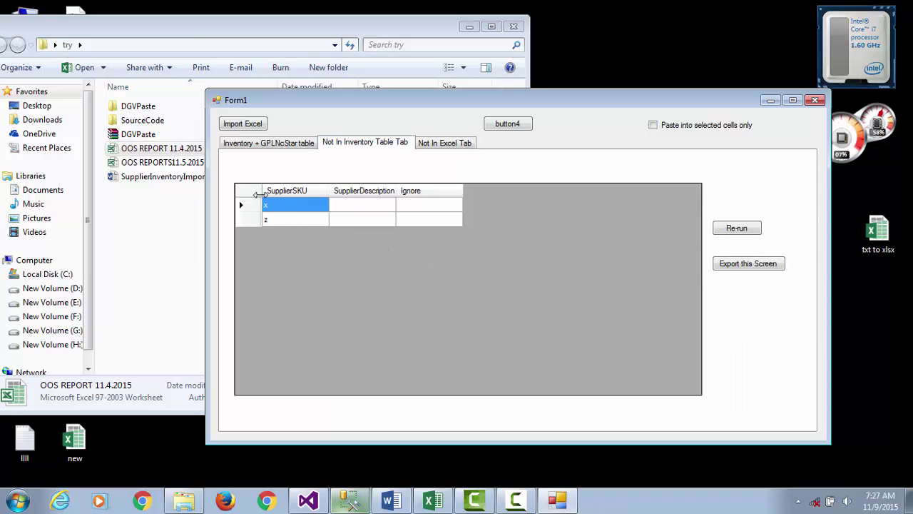
pyautogui.moveTo(291, 206); pyautogui.dragTo(378, 220)
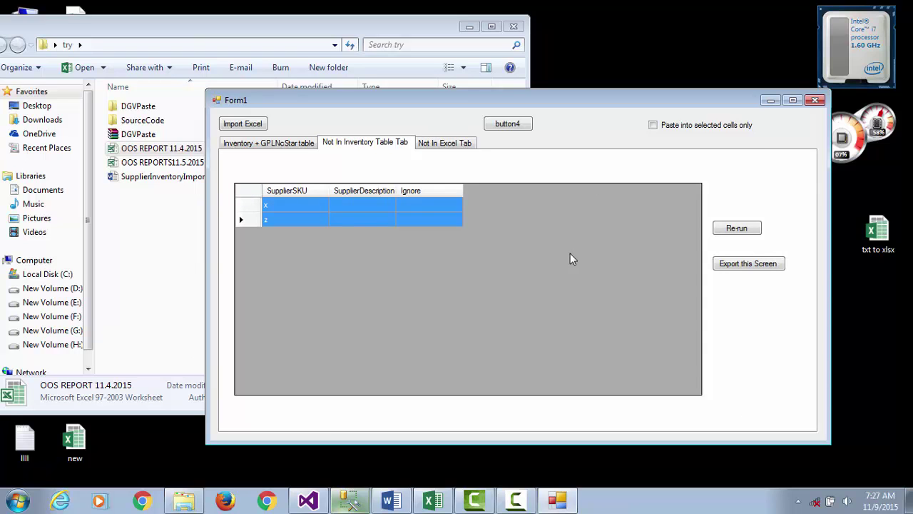
pyautogui.click(744, 264)
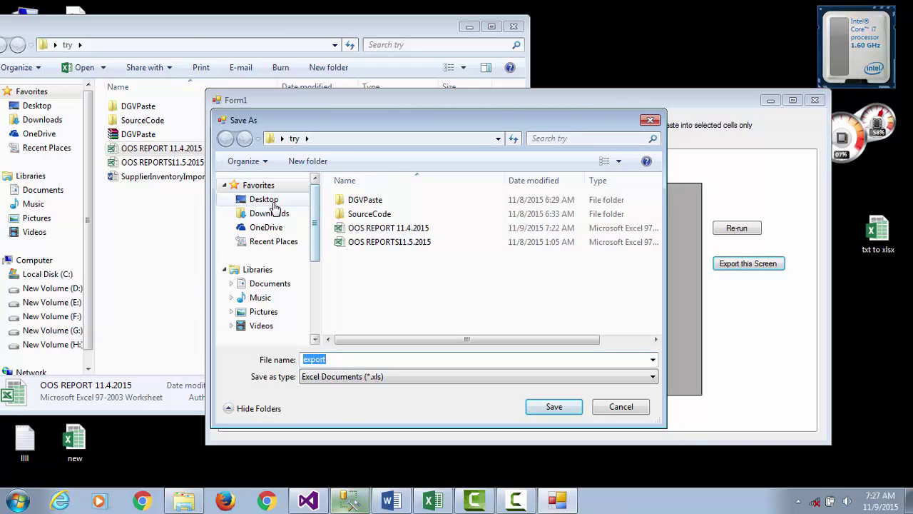
pyautogui.click(264, 200)
pyautogui.click(469, 26)
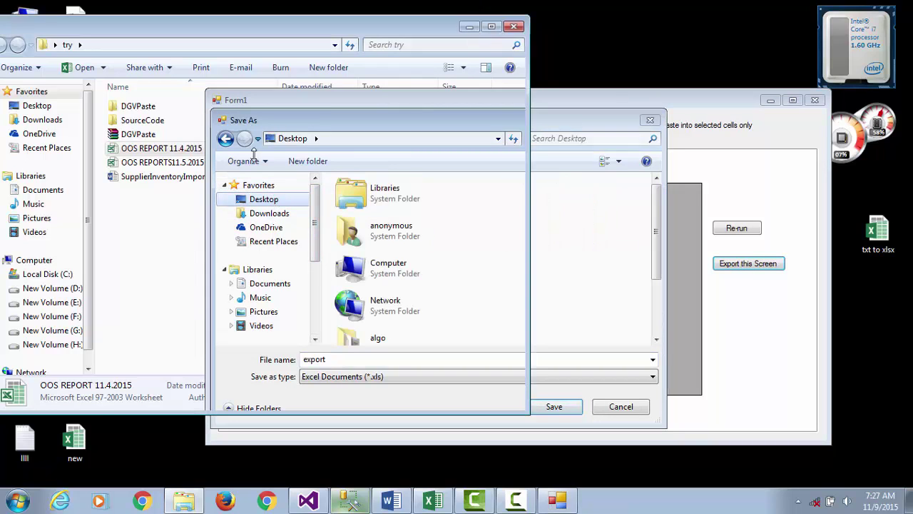
pyautogui.click(550, 406)
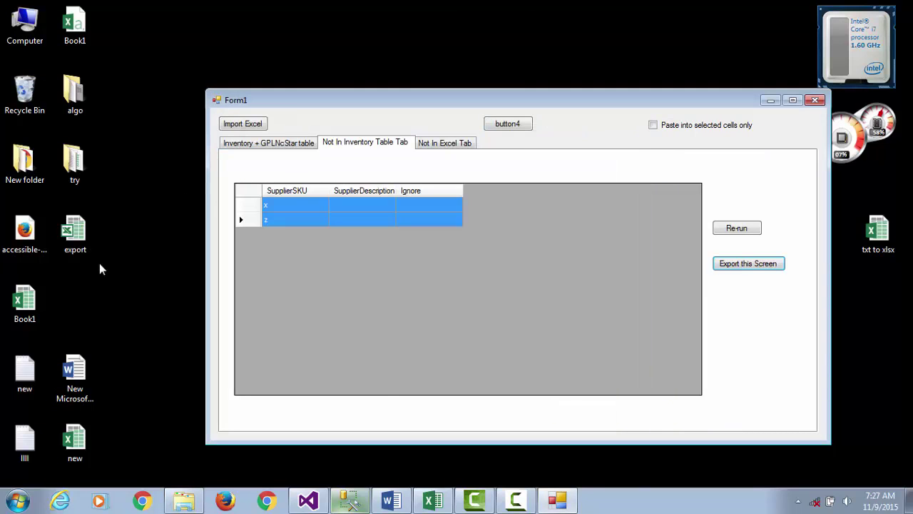
# Open the exported file from the Desktop in Excel despite the format mismatch, and show it in a smaller window without the OOS REPORT workbook
pyautogui.doubleClick(81, 243)
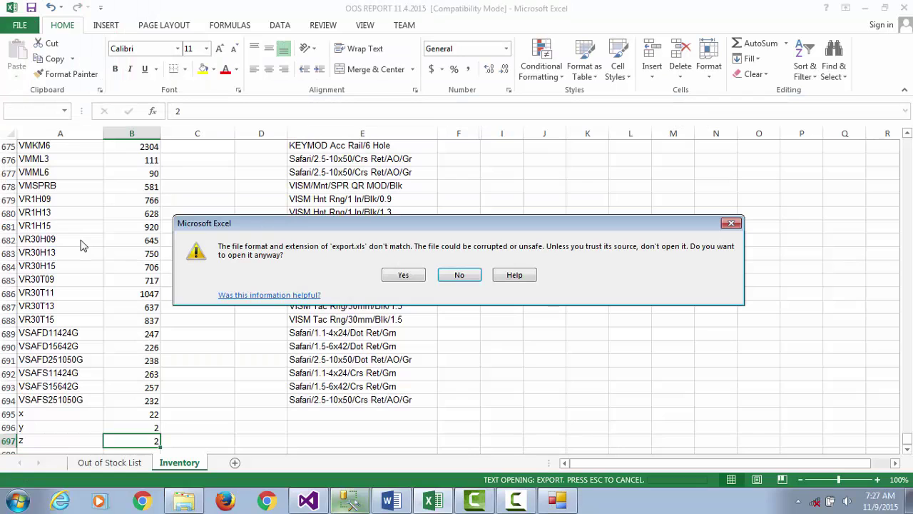
pyautogui.click(410, 279)
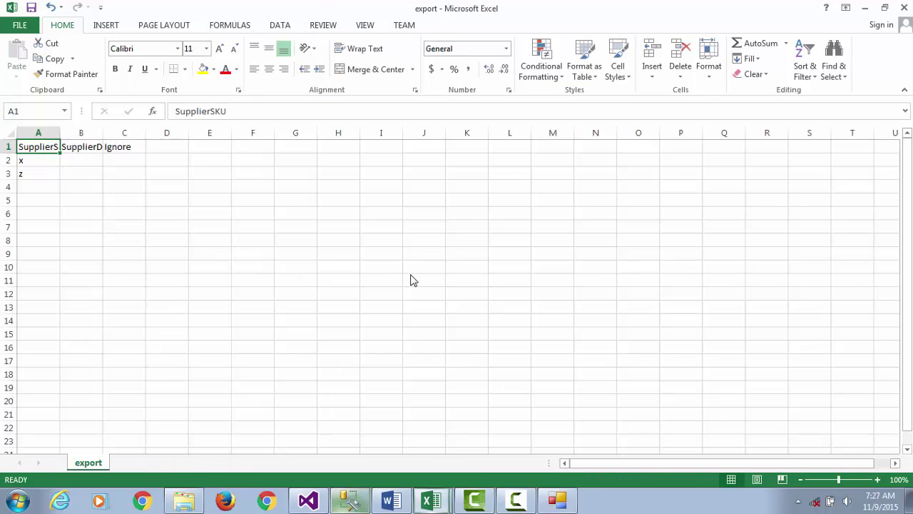
pyautogui.doubleClick(724, 10)
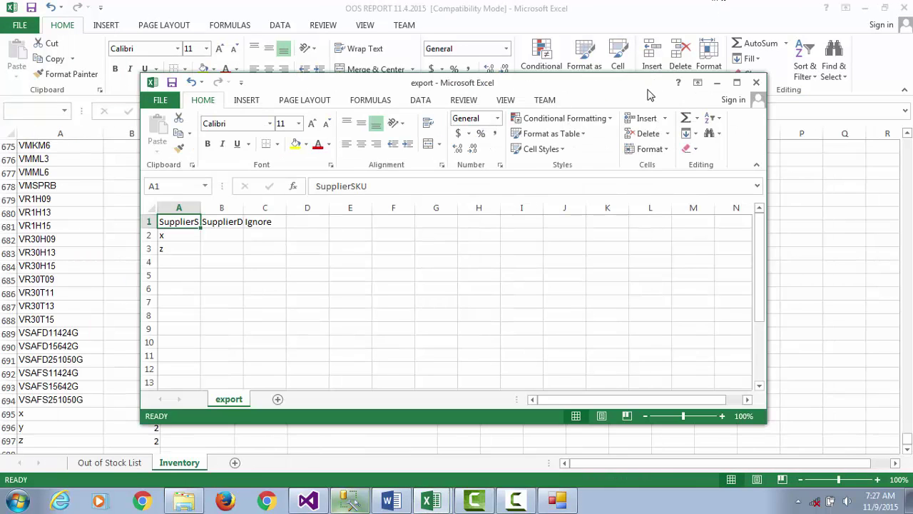
pyautogui.click(865, 13)
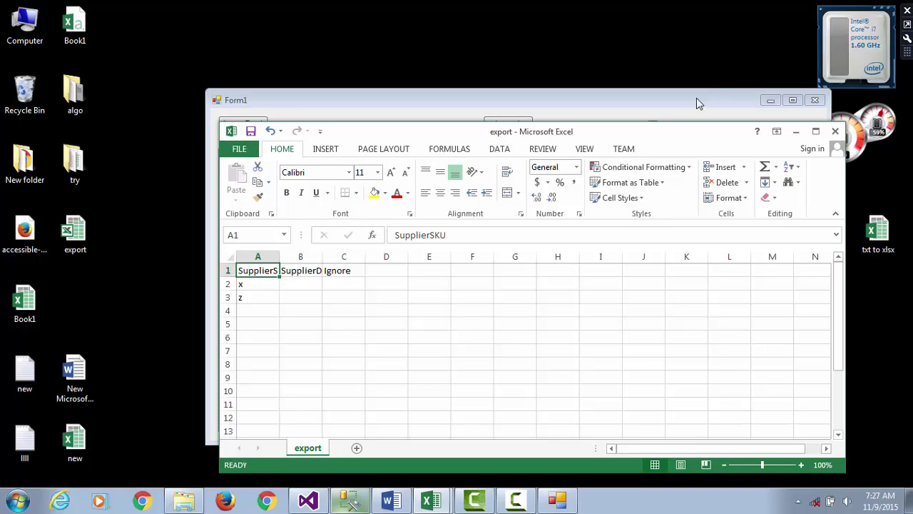
# Compare the export sheet's cells A1:D5 with Form1's Not In Inventory Table list, and close the exported workbook
pyautogui.moveTo(649, 104); pyautogui.dragTo(428, 44)
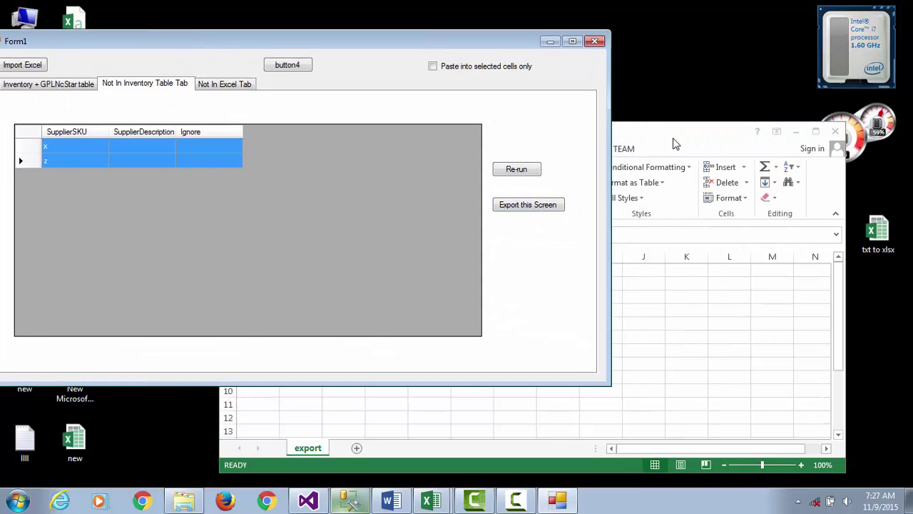
pyautogui.click(528, 204)
pyautogui.moveTo(370, 320); pyautogui.dragTo(239, 265)
pyautogui.write('SupplierS\tSupplierD\tIgnore x z')
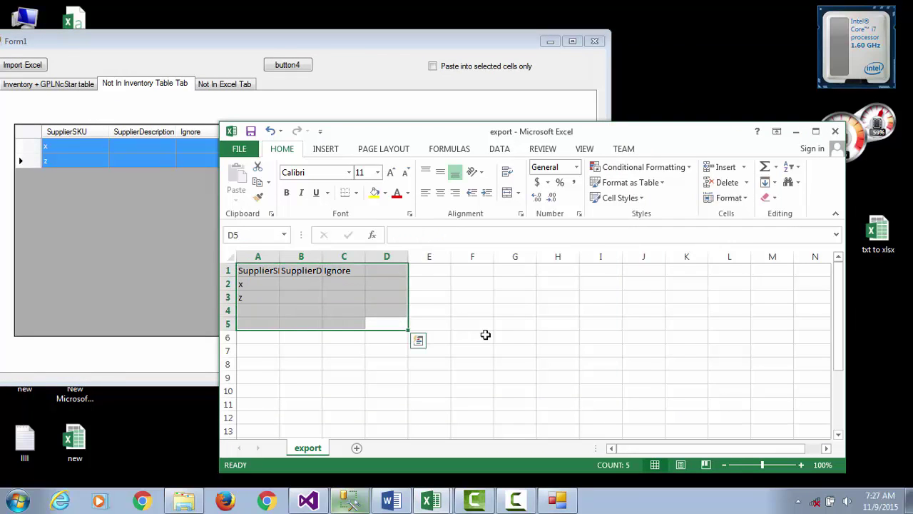
pyautogui.click(834, 131)
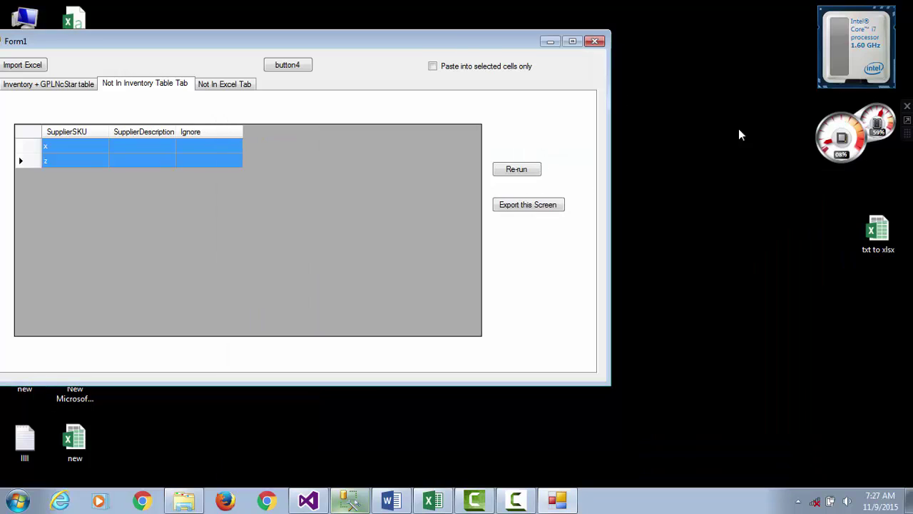
pyautogui.moveTo(456, 41); pyautogui.dragTo(670, 80)
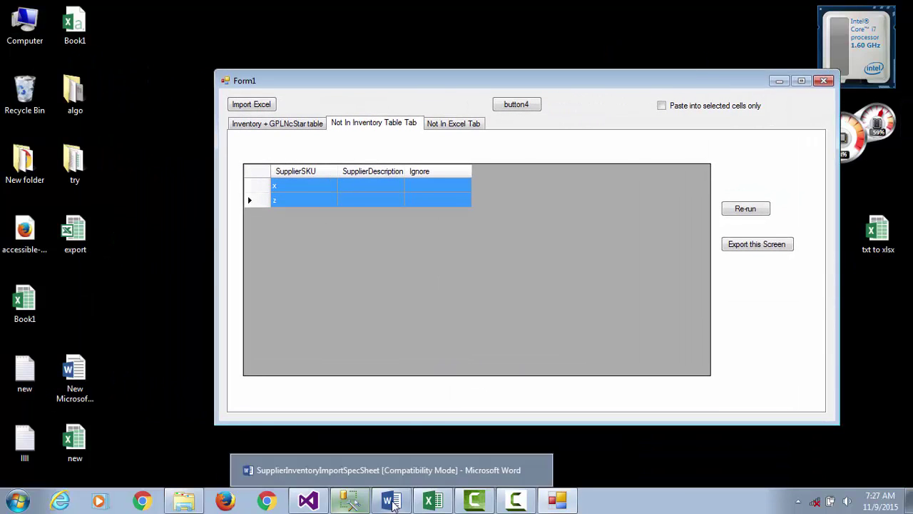
# Switch to the SupplierInventoryImportSpecSheet document in Word, and review the requirements through the payment terms and back to the beginning
pyautogui.click(392, 503)
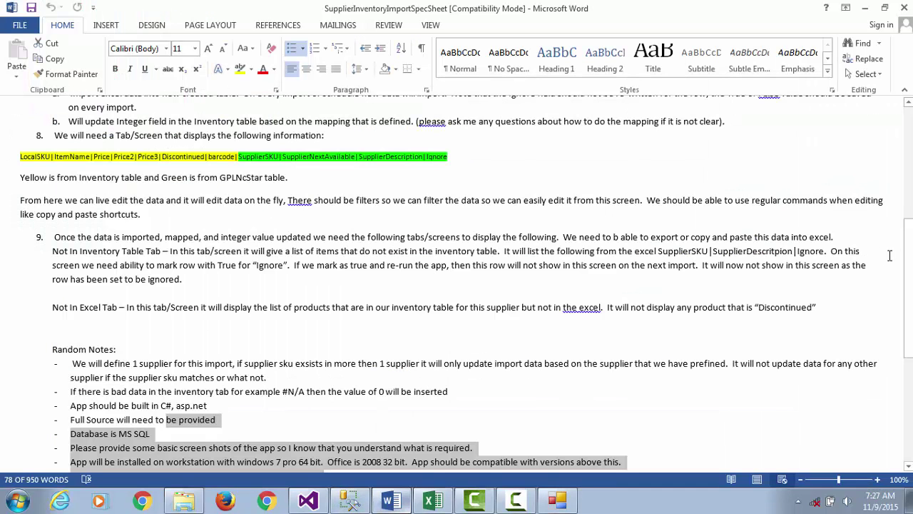
pyautogui.scroll(-6, 908, 285)
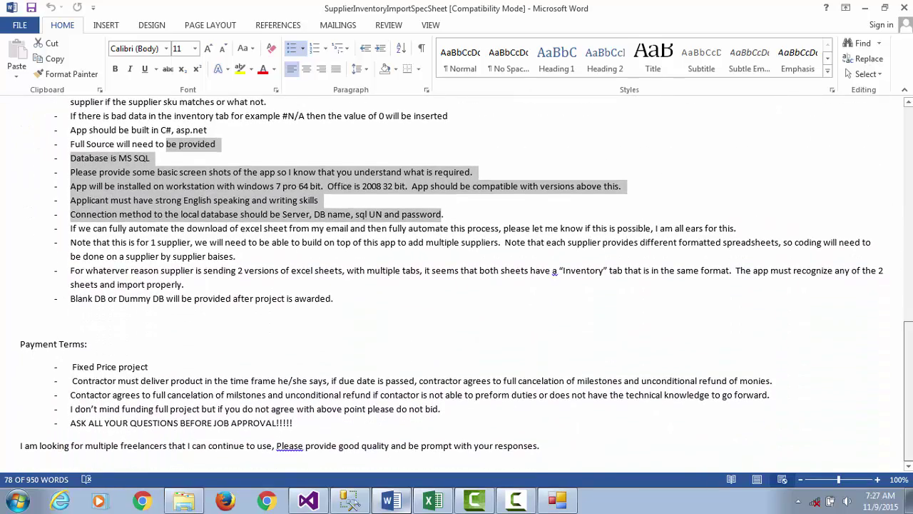
pyautogui.tripleClick(585, 444)
pyautogui.moveTo(60, 380); pyautogui.dragTo(11, 7)
pyautogui.click(11, 7)
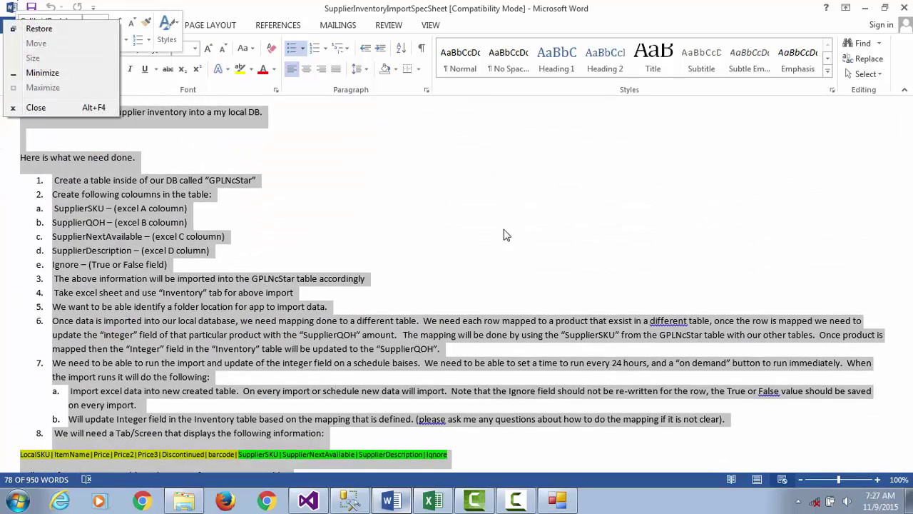
pyautogui.click(504, 235)
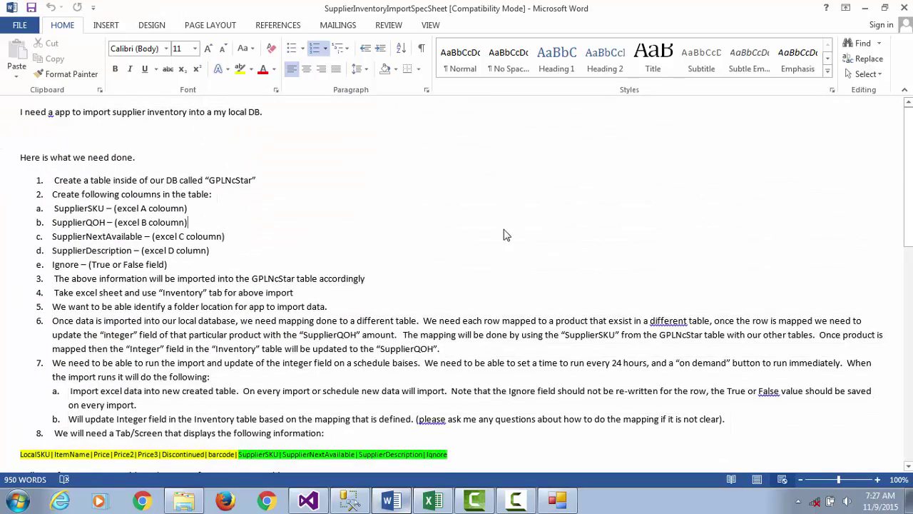